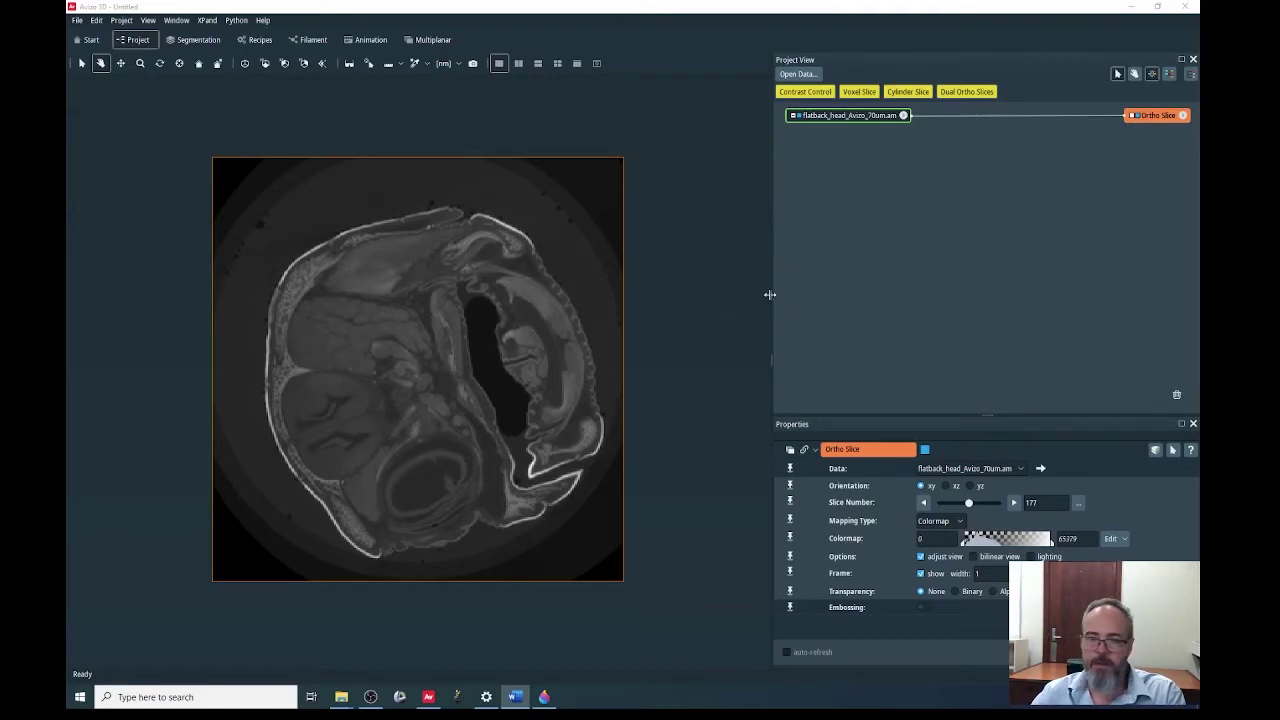
Add a Volume Rendering to flatback_head_Avizo_70um.am and narrow its colormap range to about 21546–49376
left_click(864, 116)
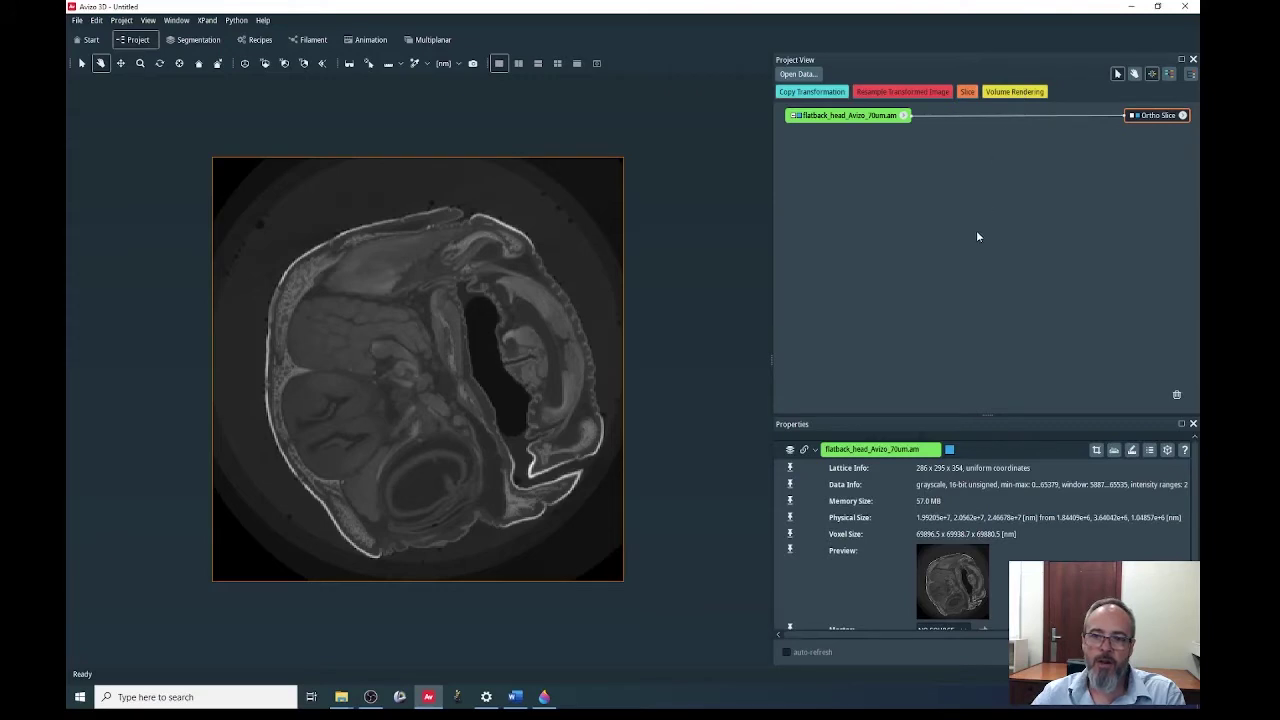
left_click(1014, 91)
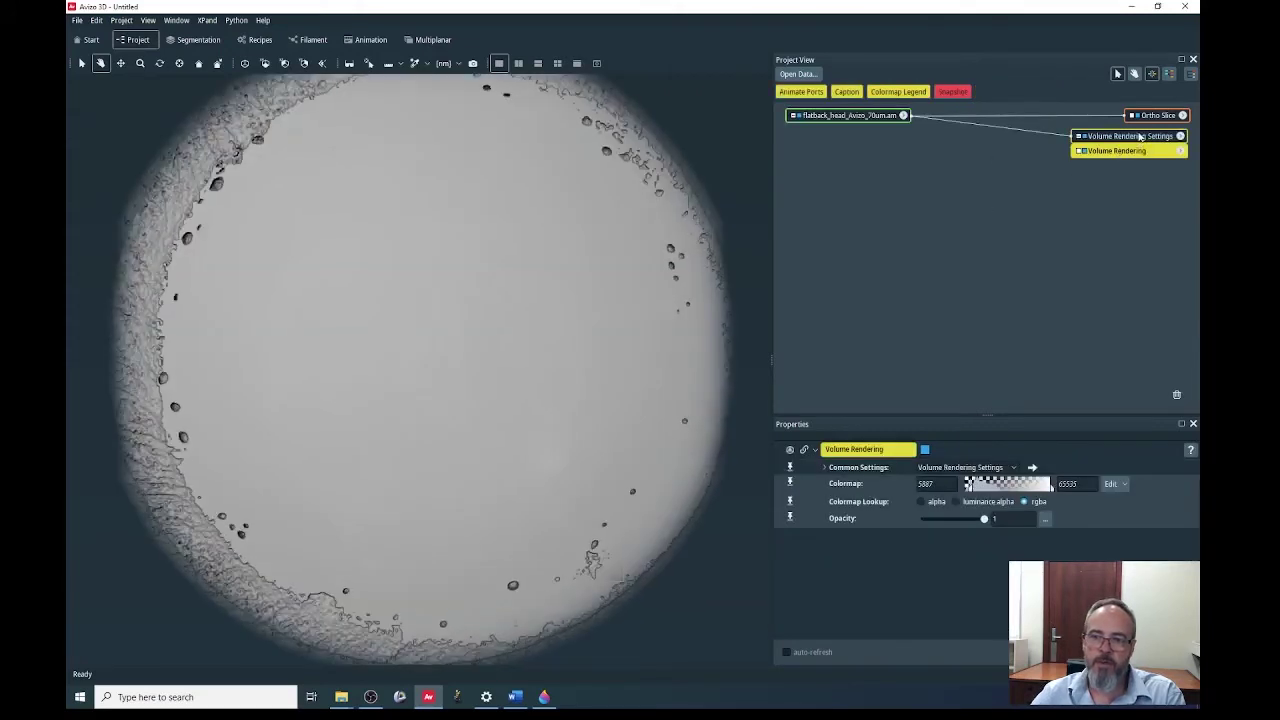
left_click_drag(1140, 137, 1025, 156)
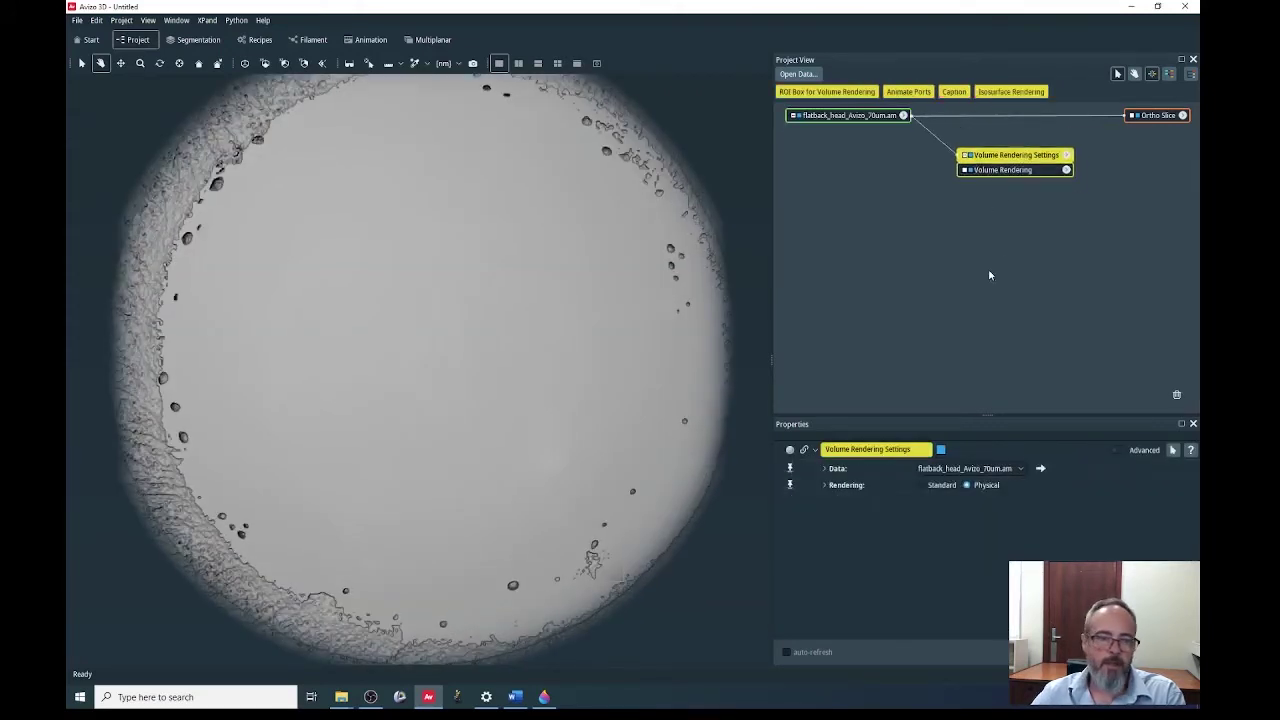
left_click(1006, 170)
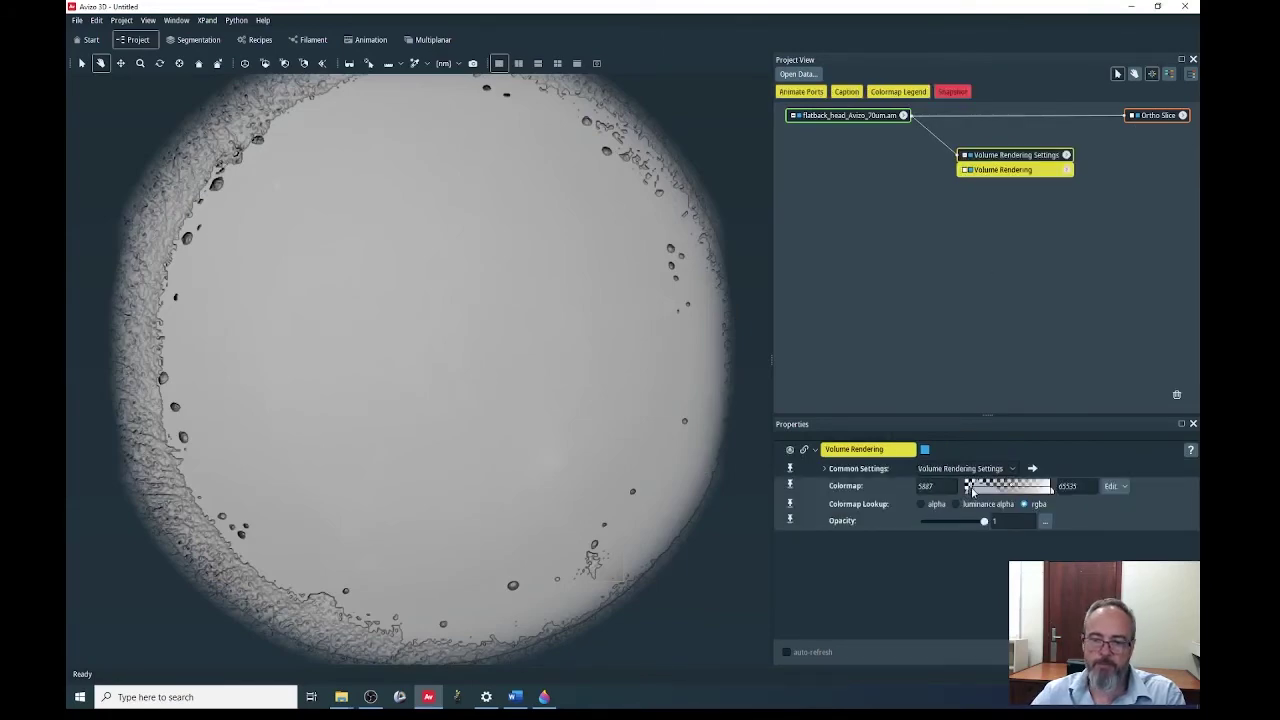
left_click_drag(972, 490, 1029, 491)
Inspect the rendered head from several sides and show the global axes in the viewer
left_click_drag(266, 431, 435, 357)
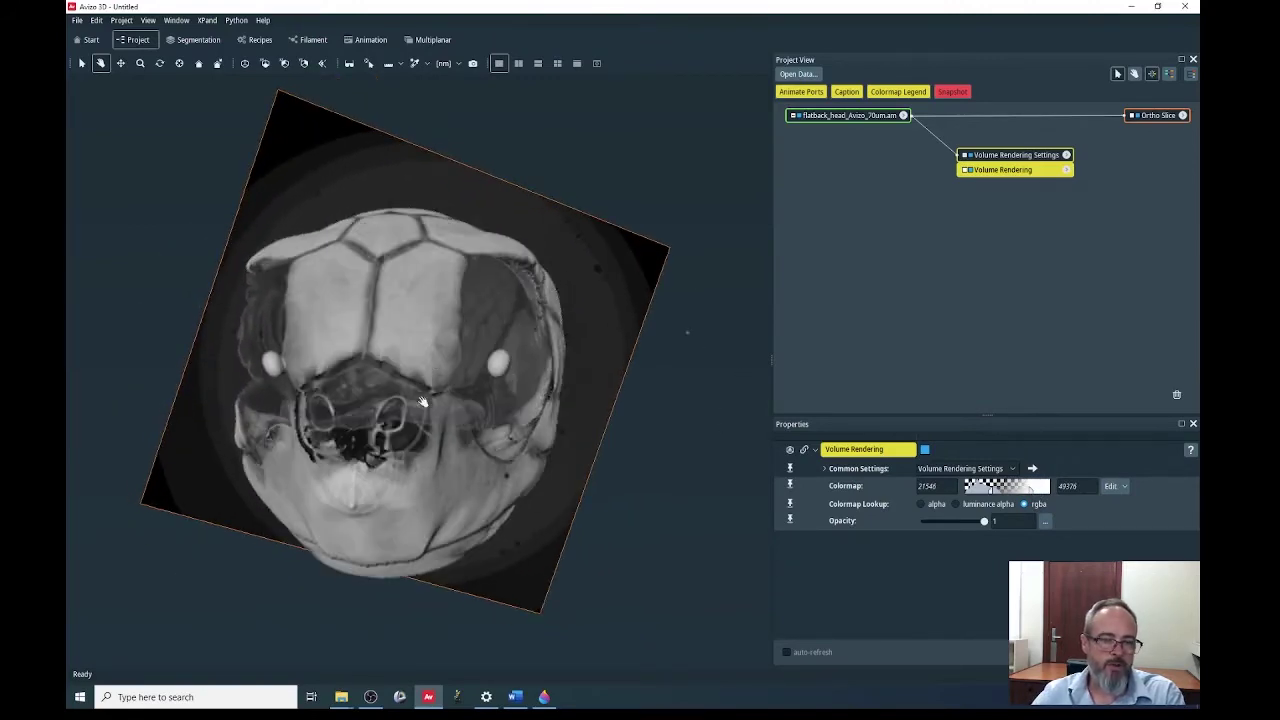
left_click_drag(422, 401, 422, 401)
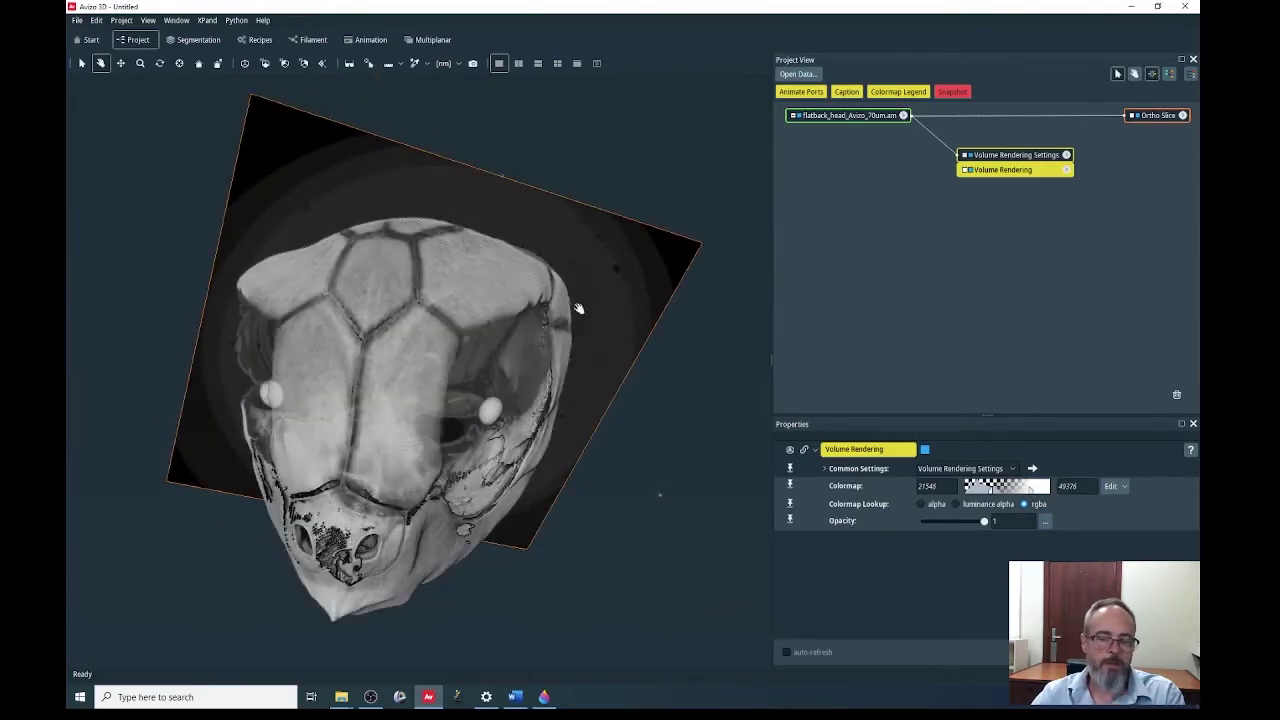
left_click_drag(643, 360, 447, 350)
left_click_drag(382, 385, 462, 510)
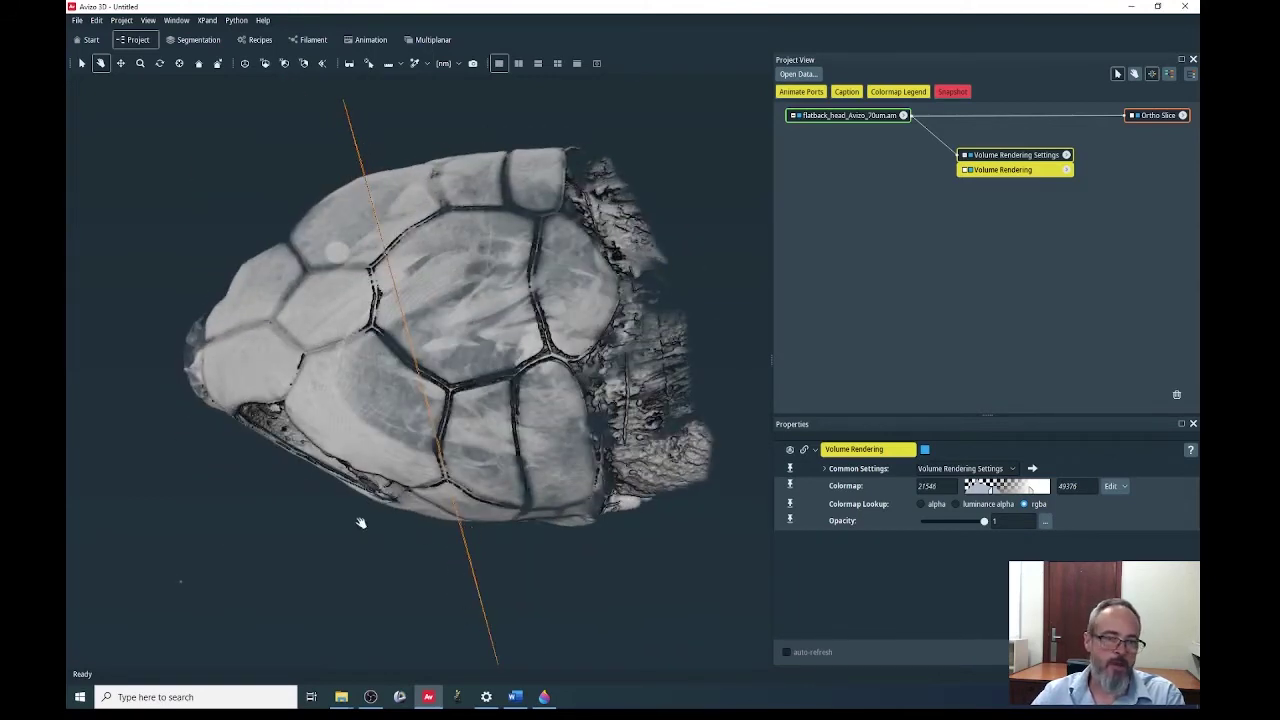
left_click_drag(384, 507, 350, 448)
left_click_drag(607, 347, 598, 245)
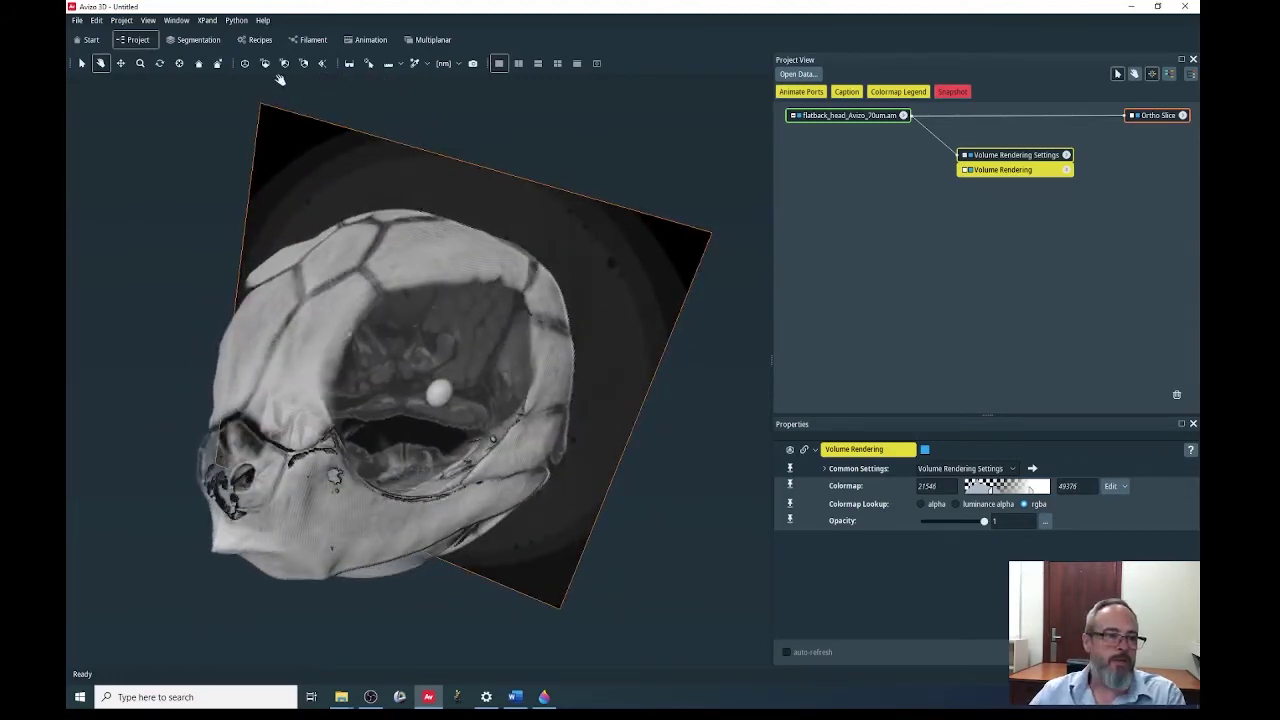
left_click(149, 21)
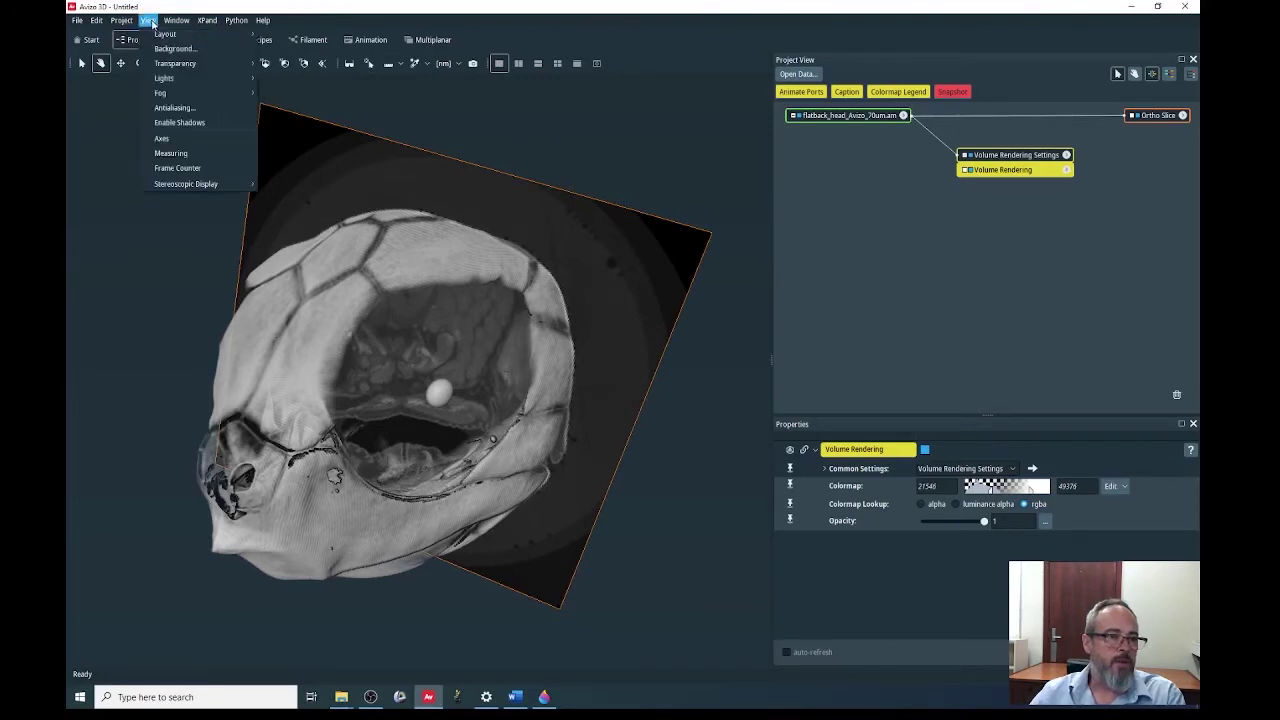
left_click(163, 141)
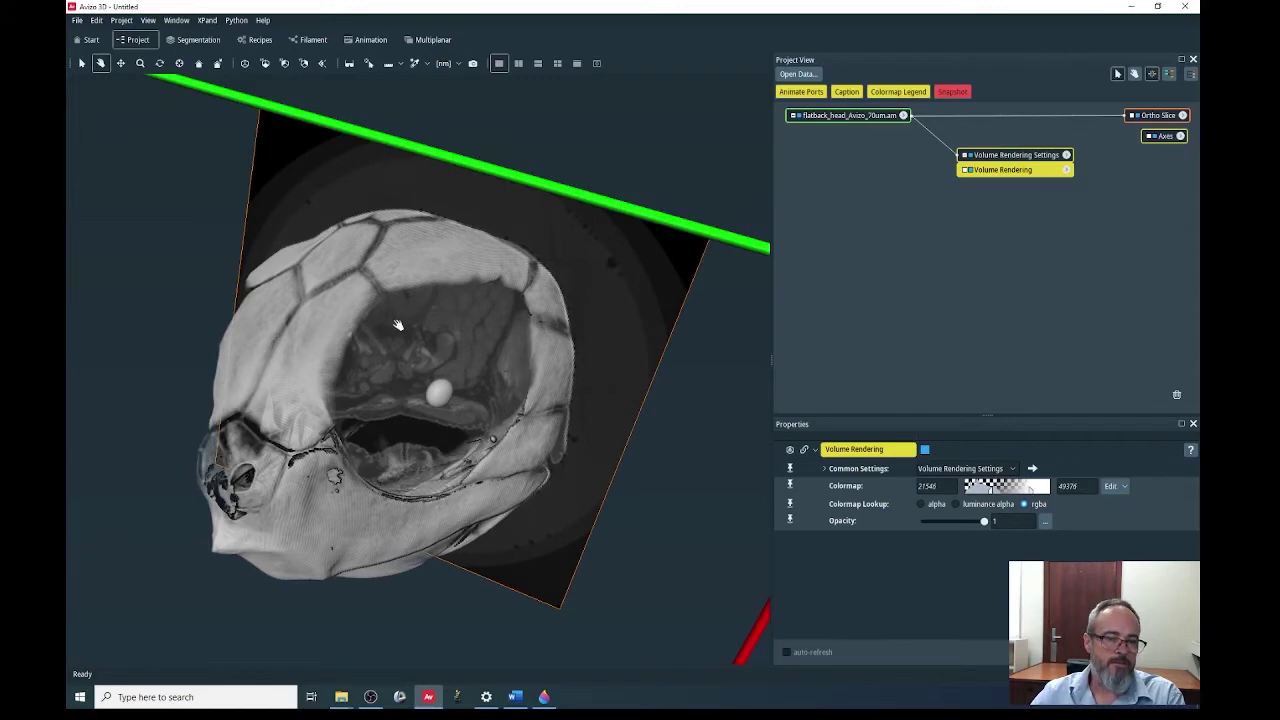
Examine the head's tilt relative to the axes and switch the viewer to orthographic projection
scroll(398, 325, "down", 5)
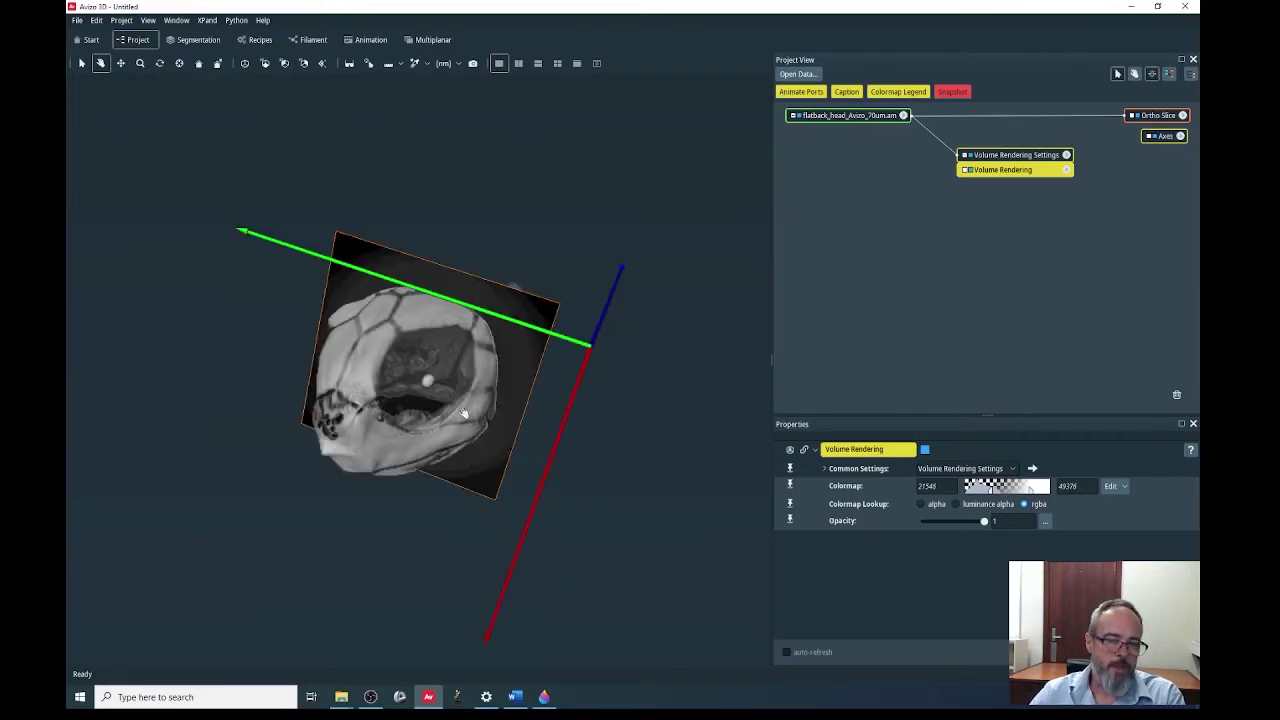
left_click_drag(424, 466, 543, 451)
left_click_drag(605, 360, 588, 417)
mouse_move(551, 337)
left_mouse_down()
mouse_move(603, 343)
mouse_move(570, 308)
mouse_move(594, 380)
mouse_move(614, 346)
mouse_move(554, 343)
left_mouse_up()
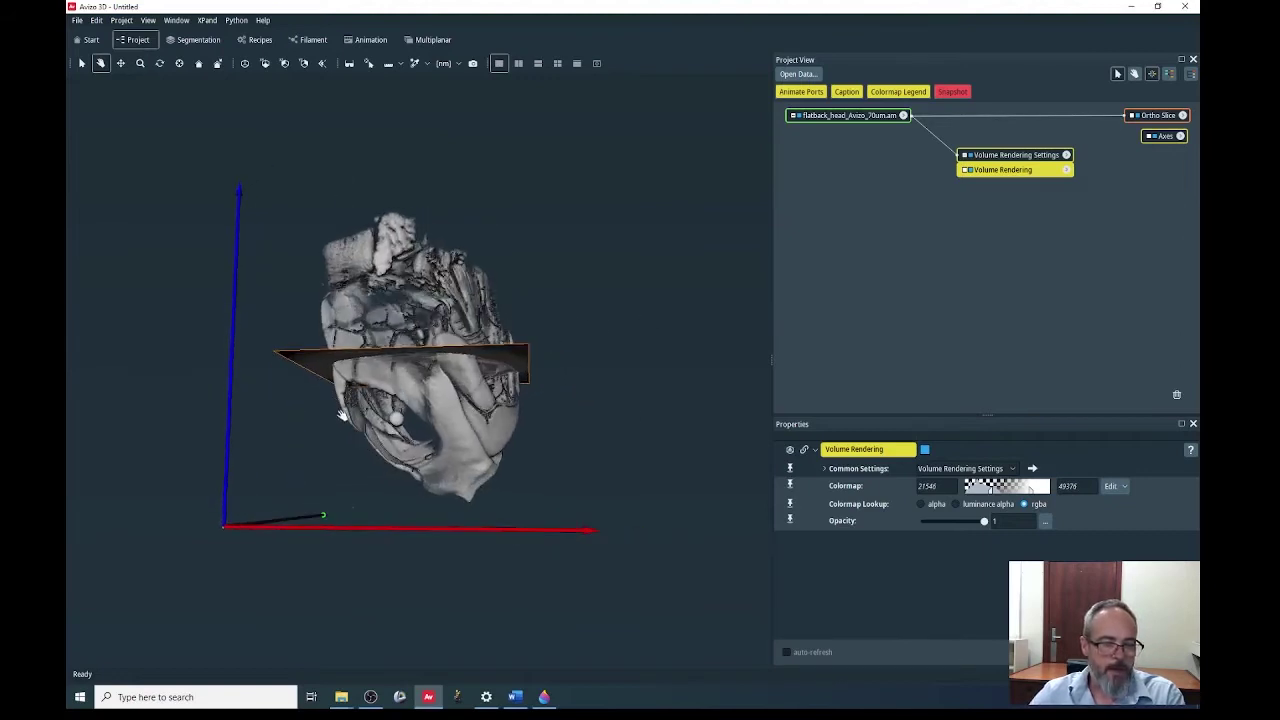
left_click_drag(343, 409, 530, 414)
left_click_drag(592, 347, 305, 327)
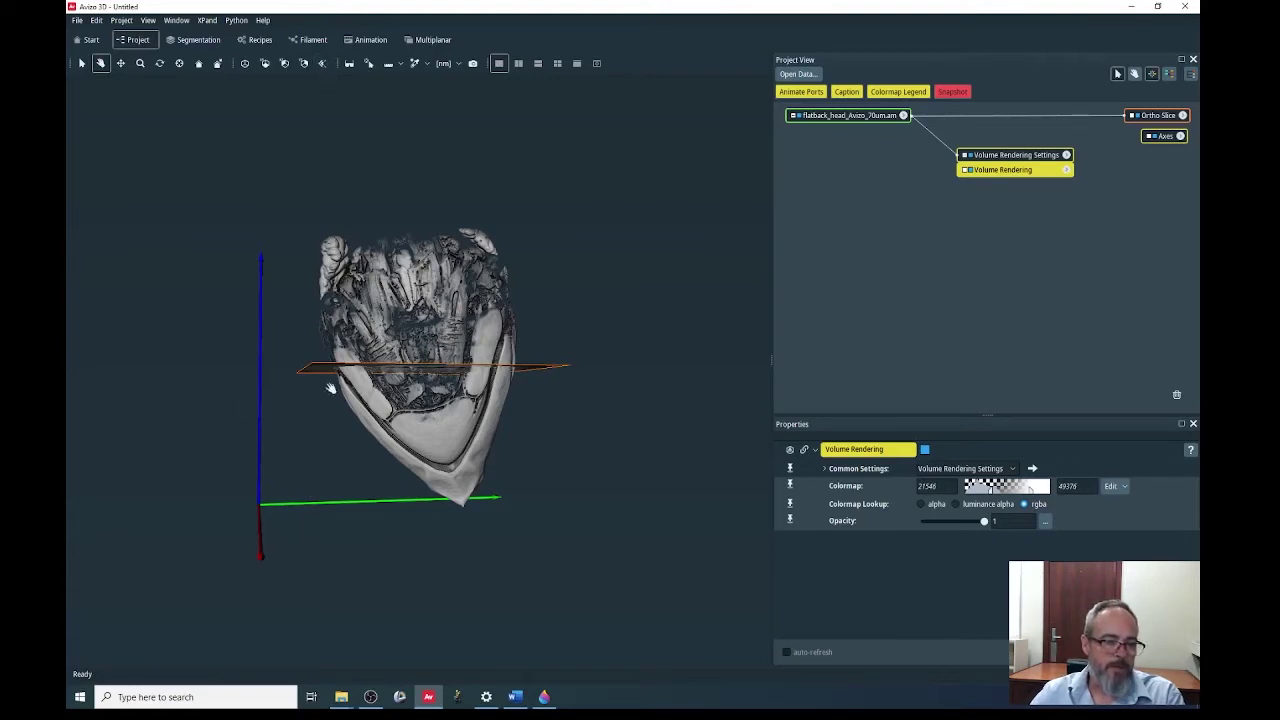
left_click(322, 65)
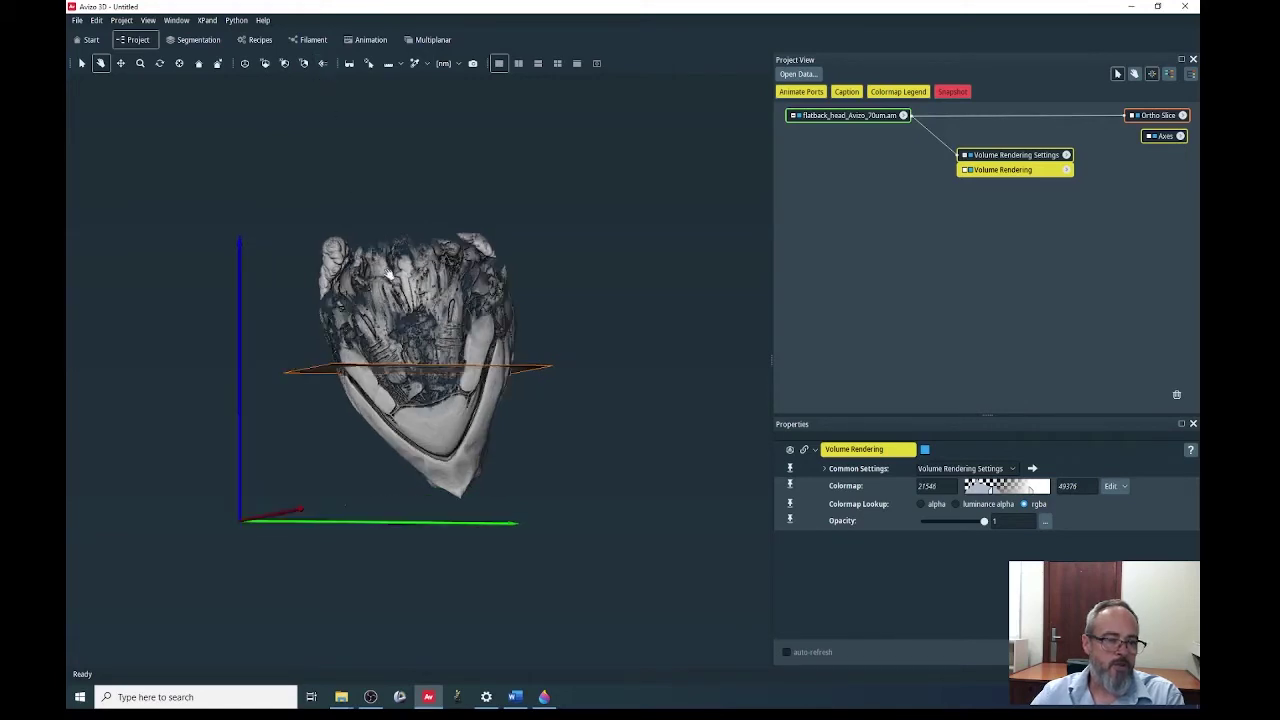
Compare the head's alignment with the axes in the XY, XZ and YZ views, finishing in the YZ view
left_click(266, 64)
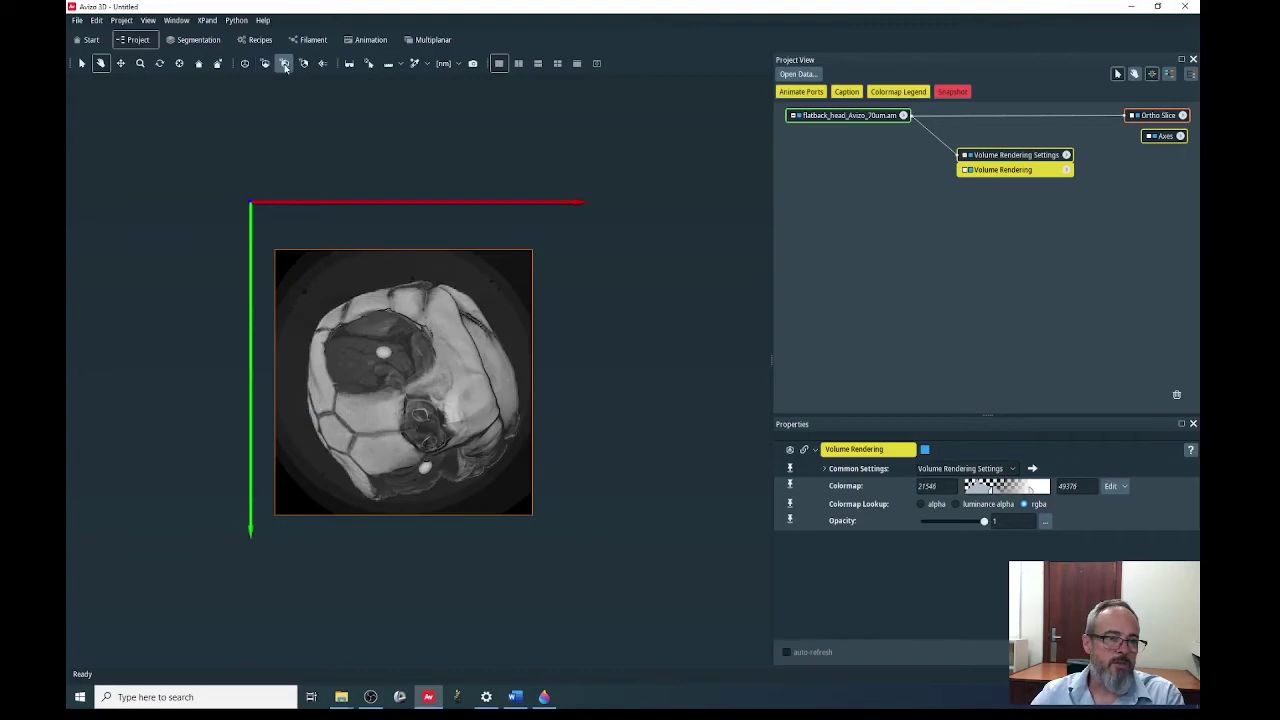
left_click(285, 64)
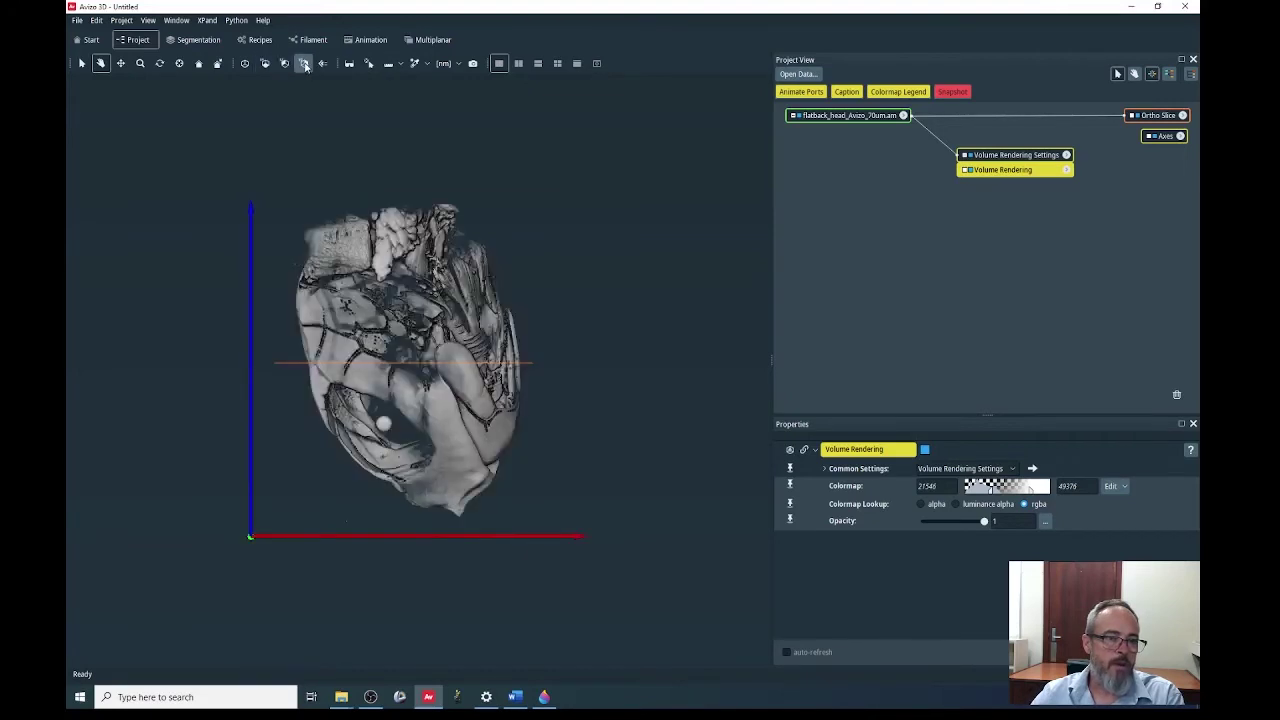
left_click(304, 64)
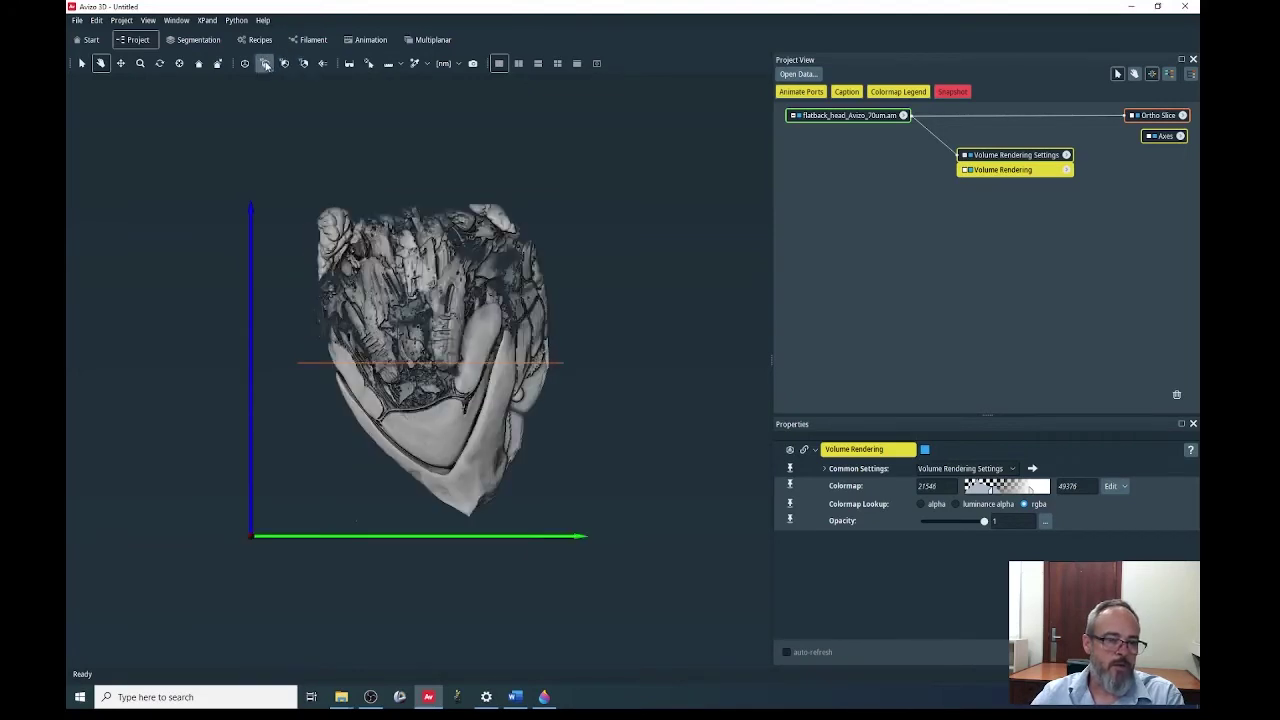
left_click(265, 64)
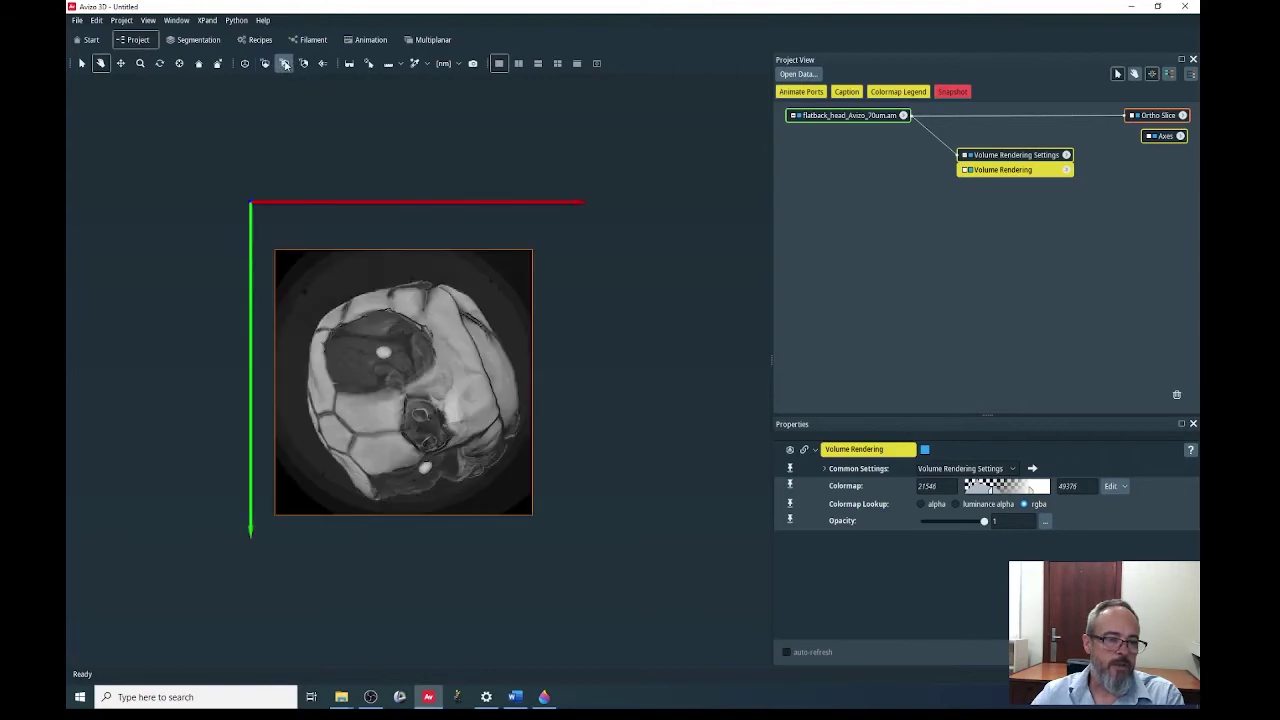
left_click(285, 64)
left_click(304, 64)
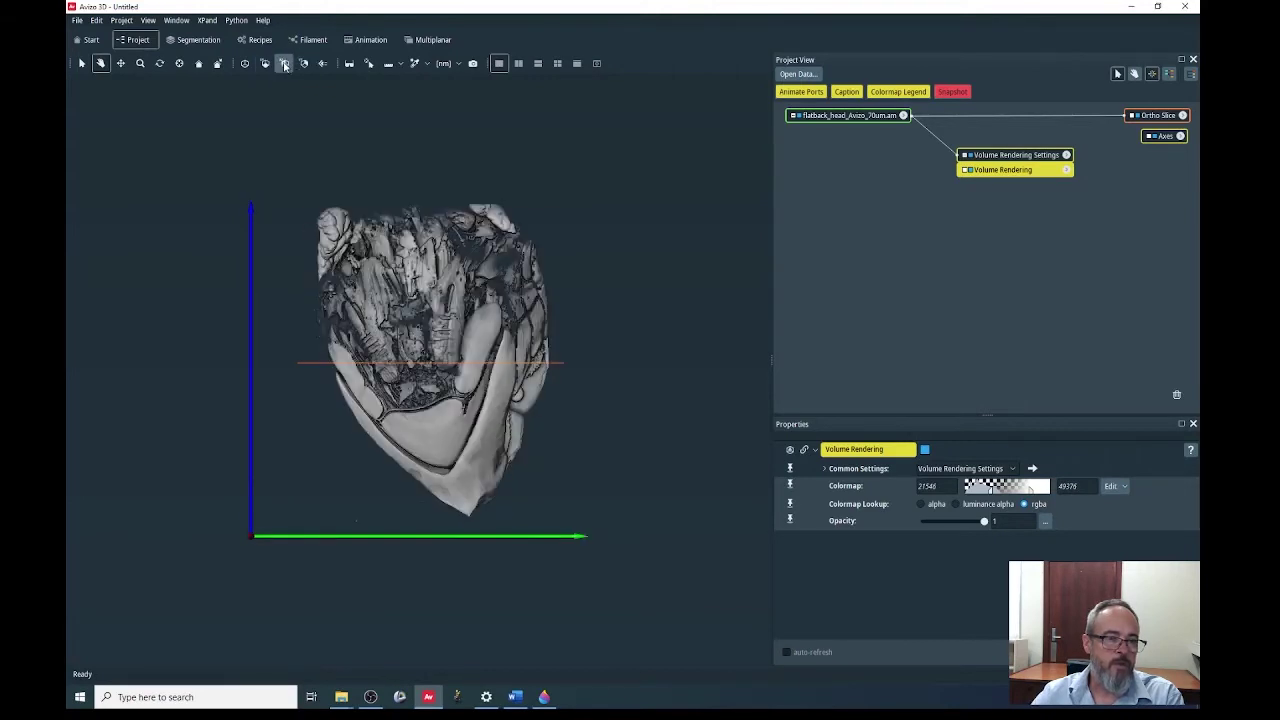
left_click(285, 64)
left_click(265, 64)
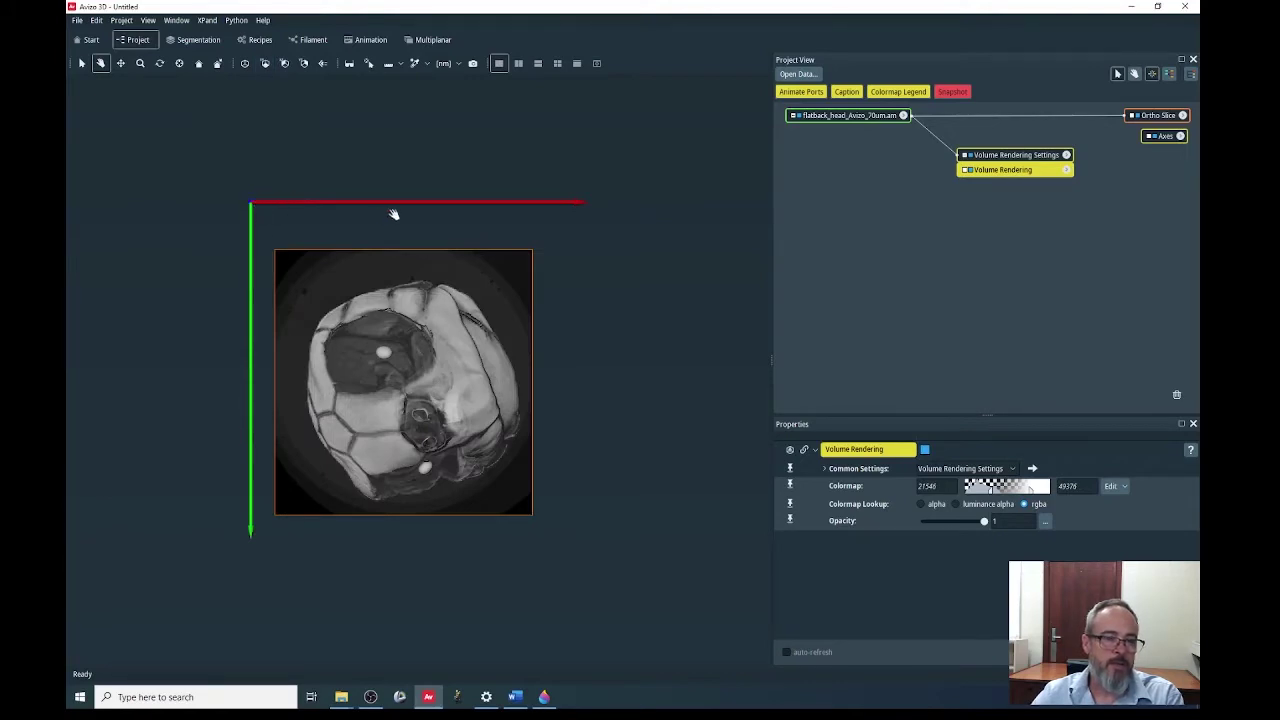
left_click(285, 64)
left_click(304, 64)
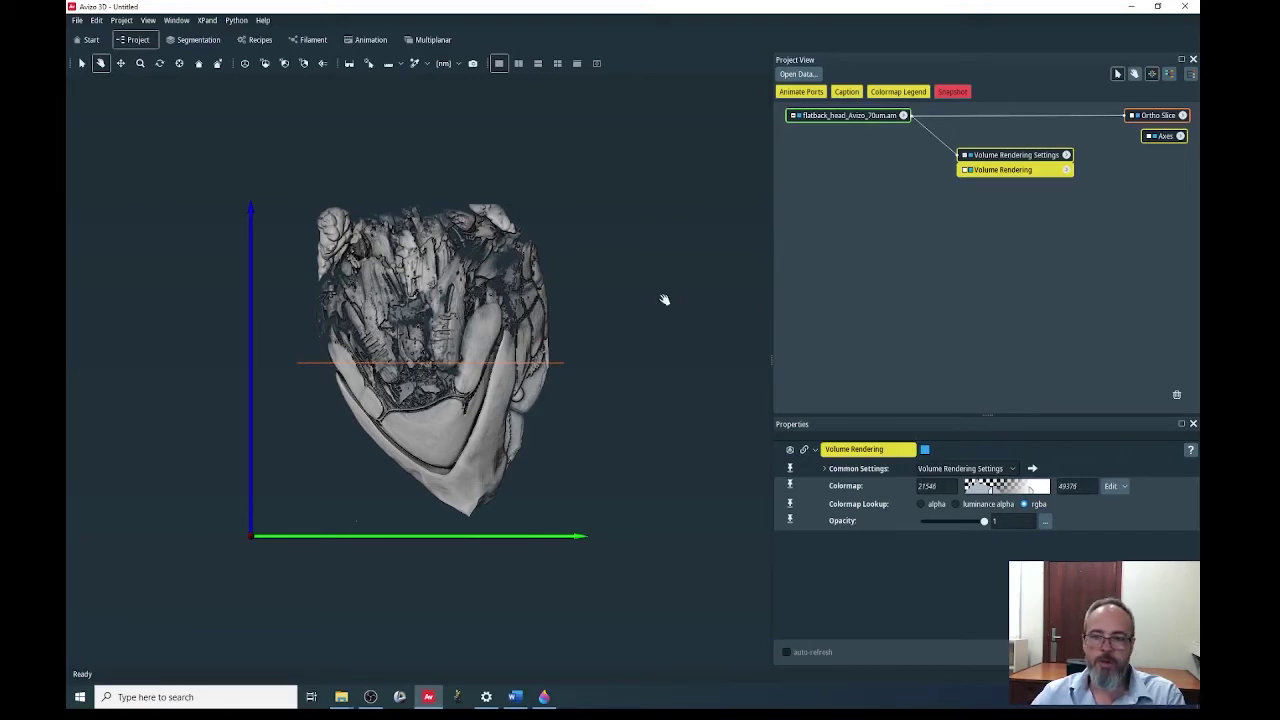
Open the Transform Editor for the flatback_head_Avizo_70um.am dataset and bring its settings into view
left_click(852, 116)
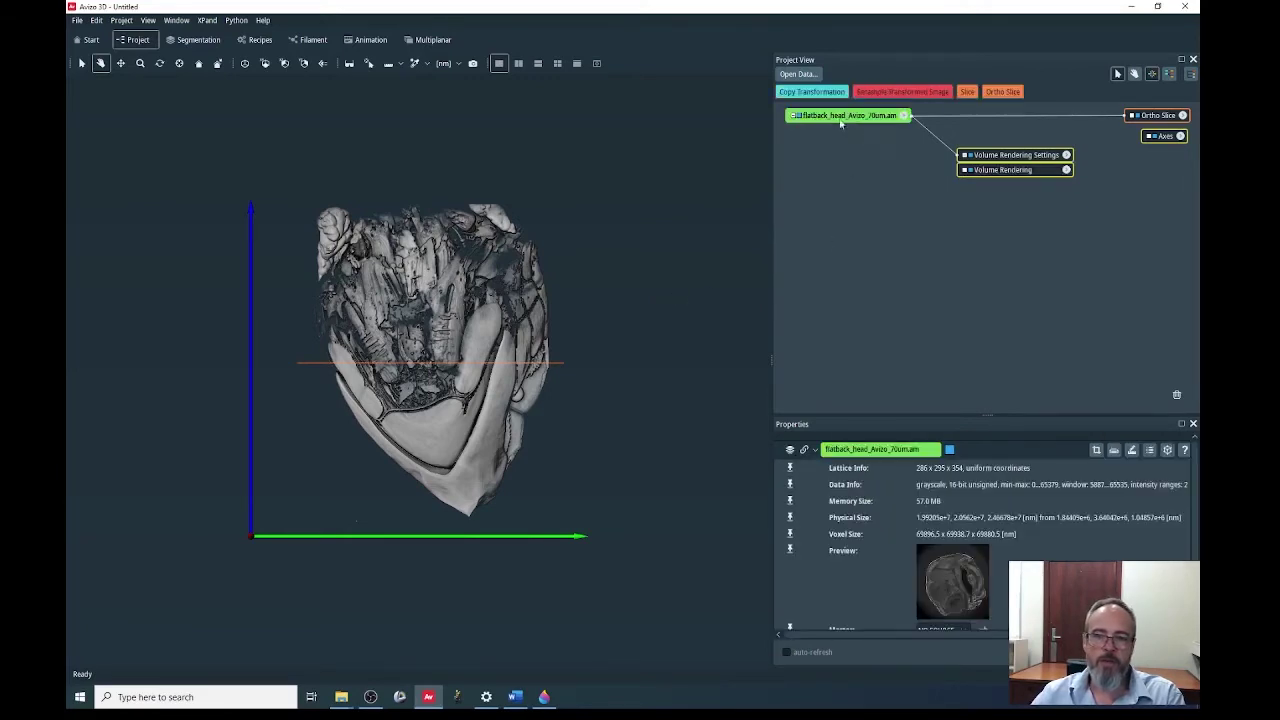
left_click(1168, 451)
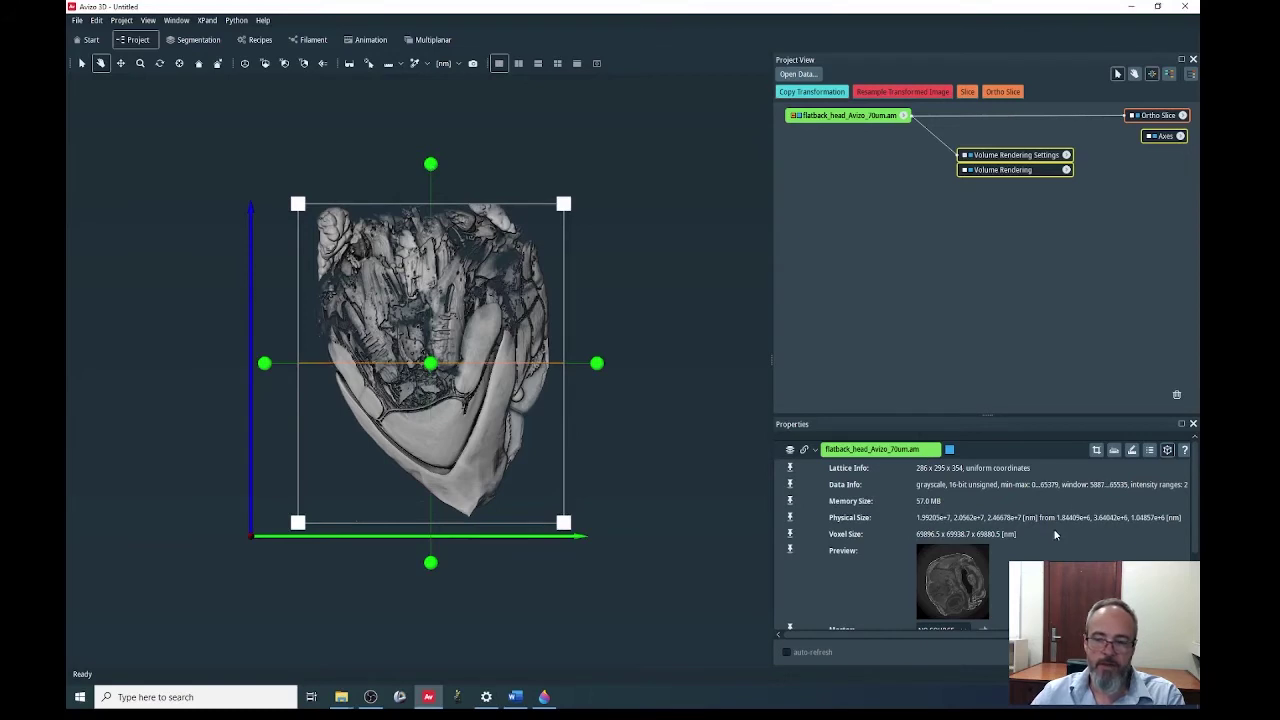
scroll(1054, 535, "down", 3)
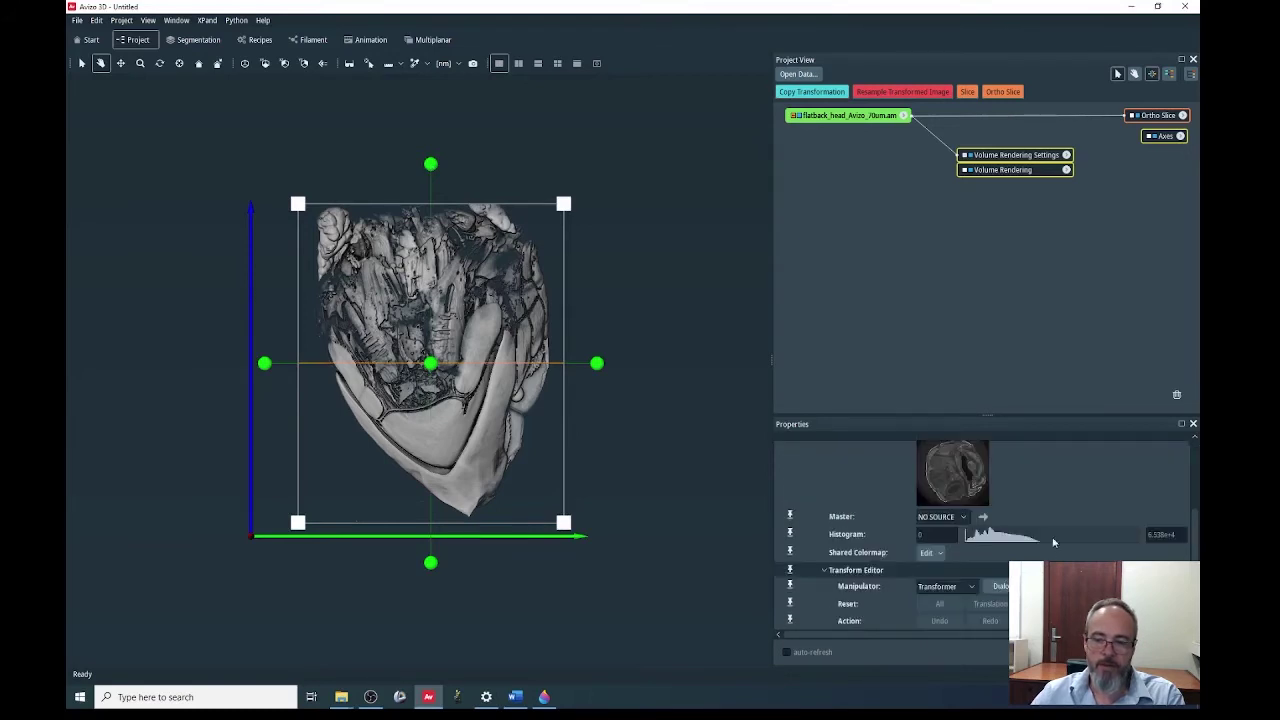
Try the Trackball manipulator in the Transform Editor and return to the Transformer manipulator
left_click(971, 594)
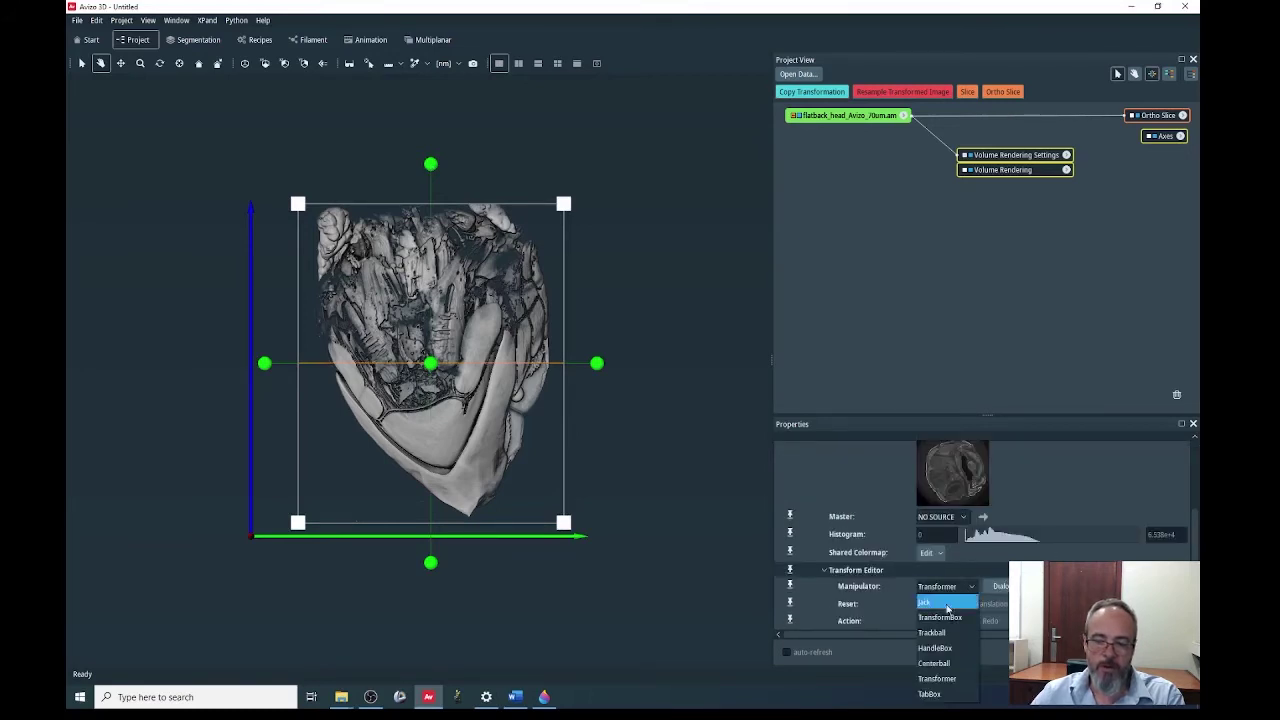
left_click(945, 634)
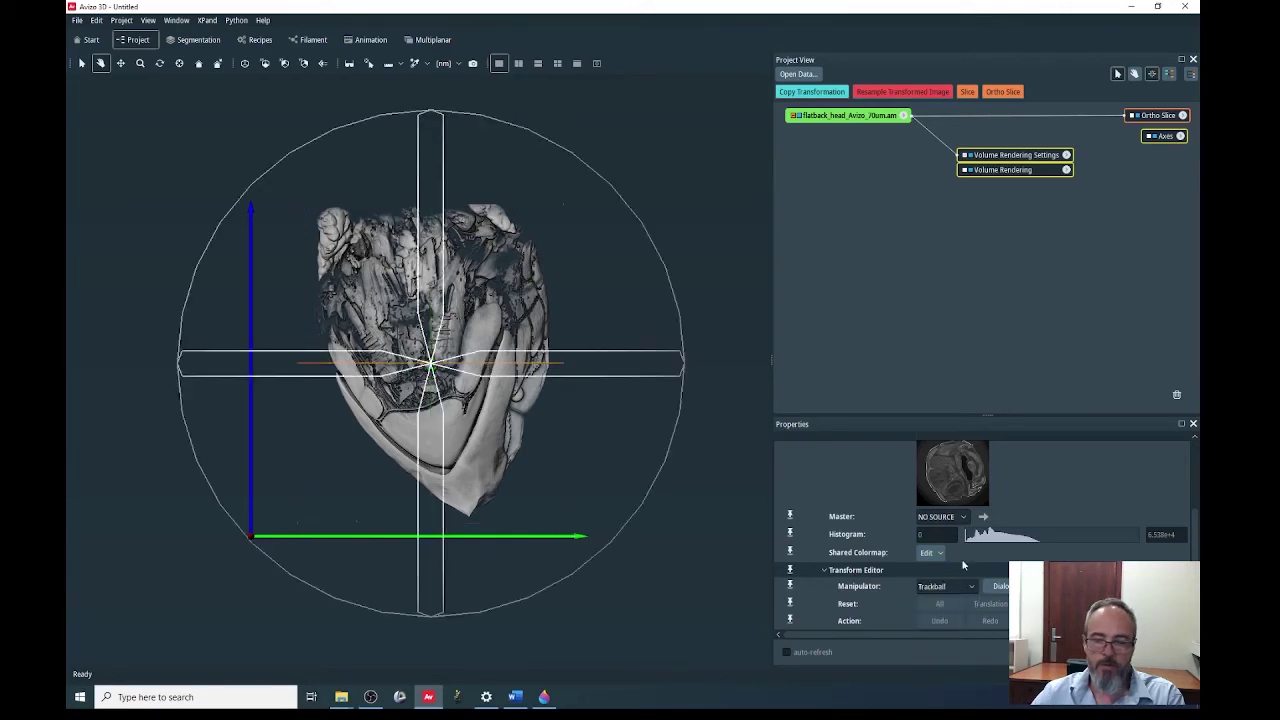
left_click(960, 588)
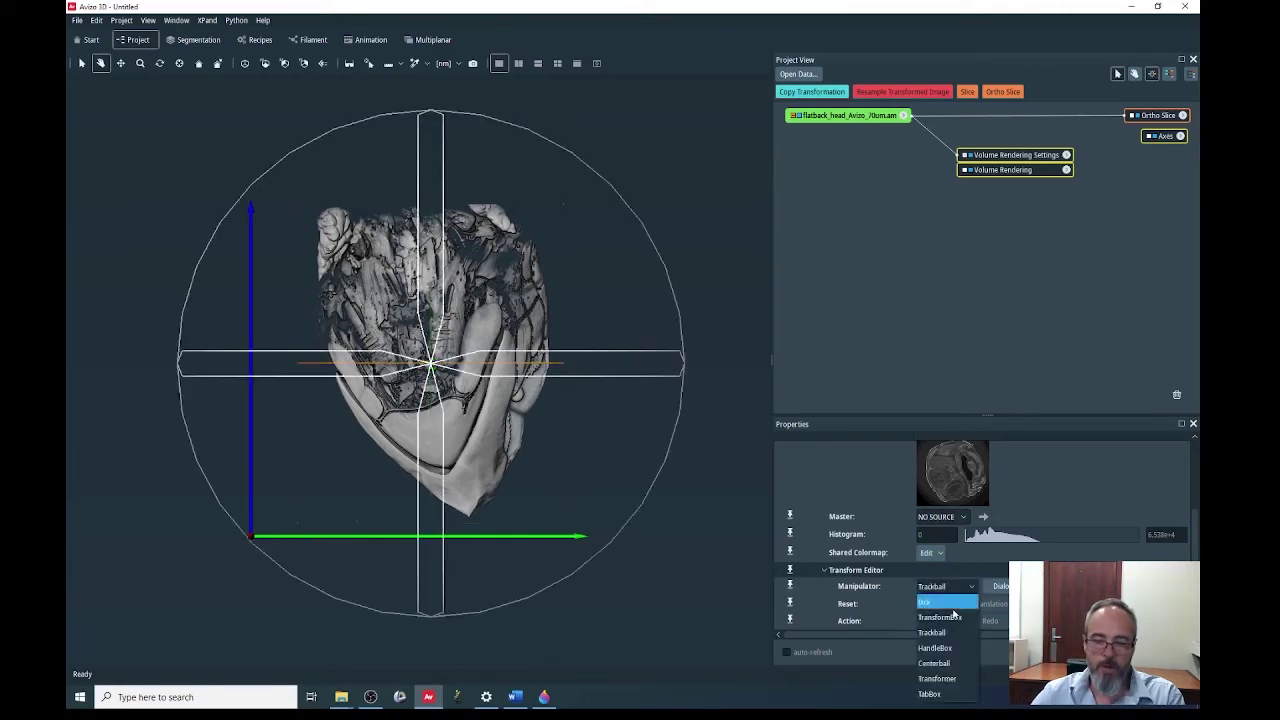
left_click(936, 677)
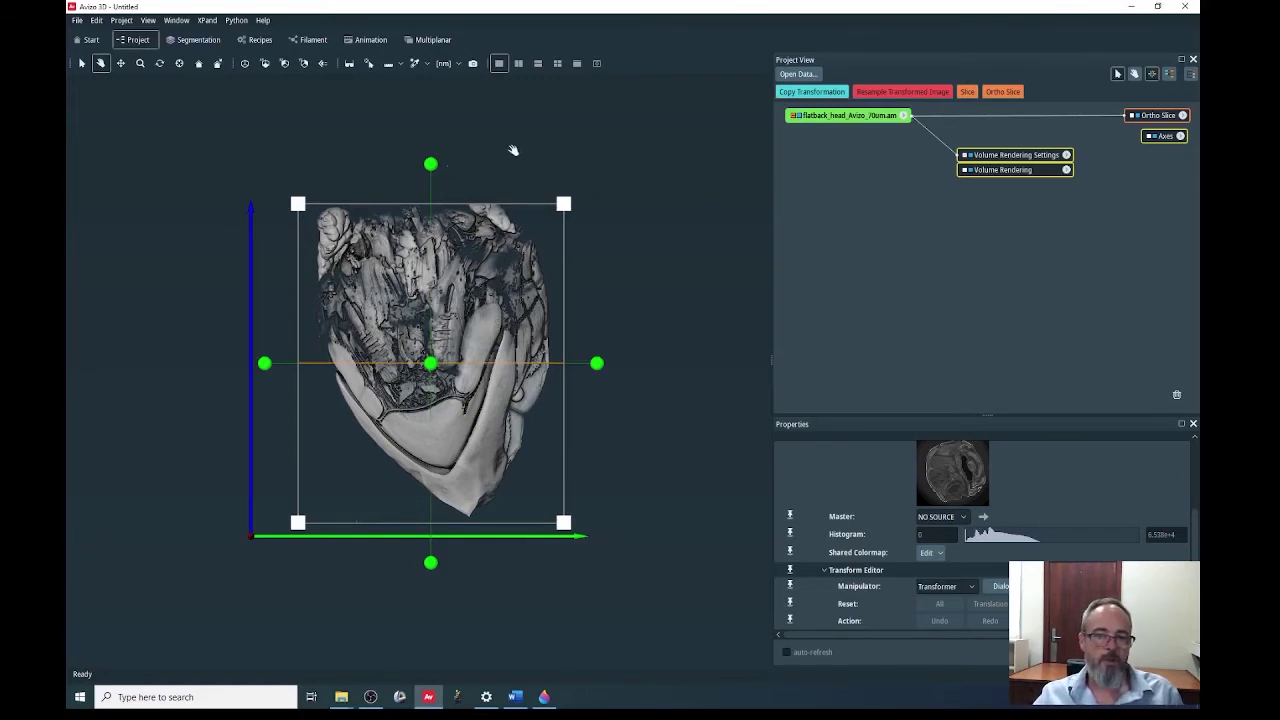
Switch the viewer to interaction mode and rotate the dataset in the YZ view until the snout points along the positive Y axis
key("Escape")
key("Escape")
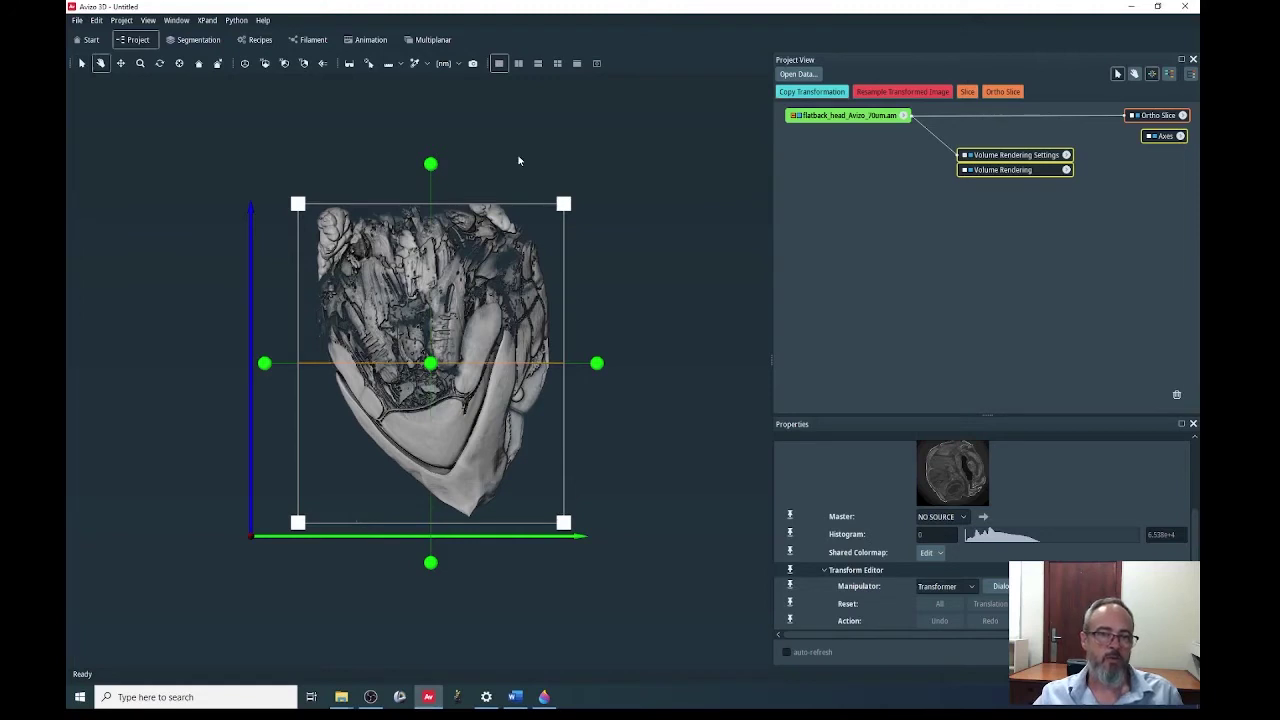
key("Escape")
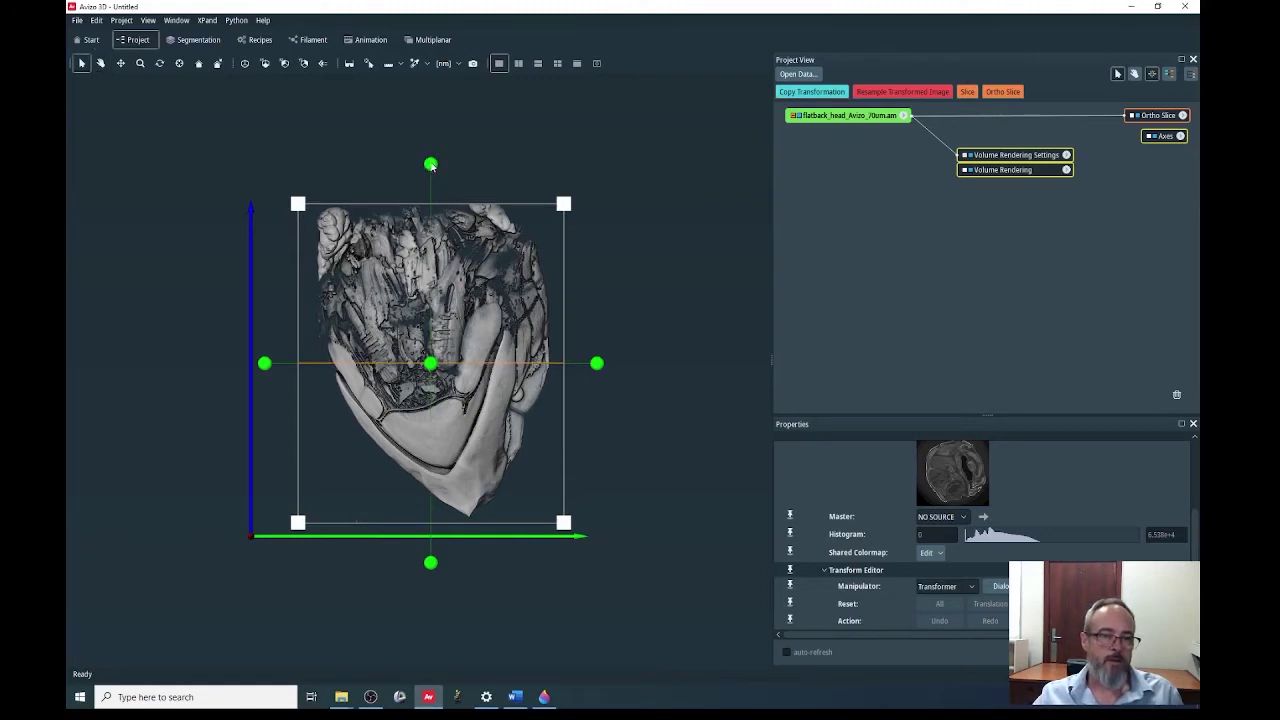
left_click_drag(432, 166, 216, 304)
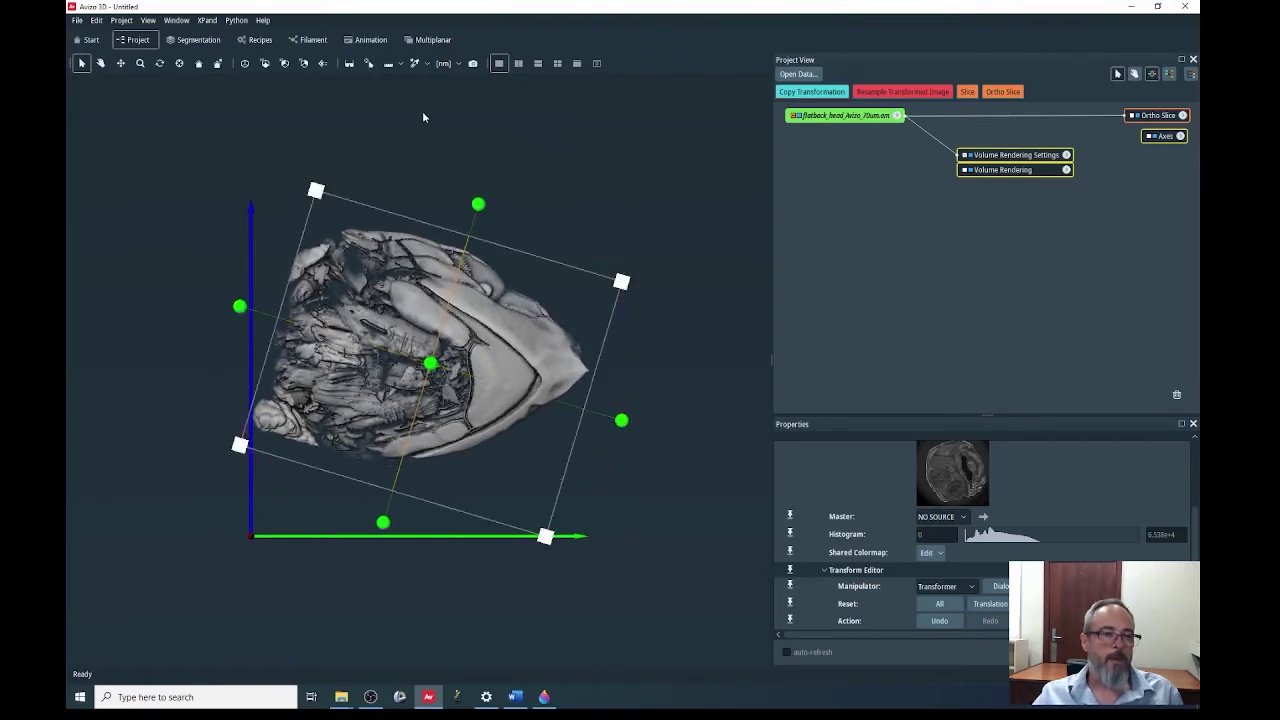
Rotate the dataset in the XZ view until the head stands upright along the Z axis, and hide the volume rendering
left_click(285, 63)
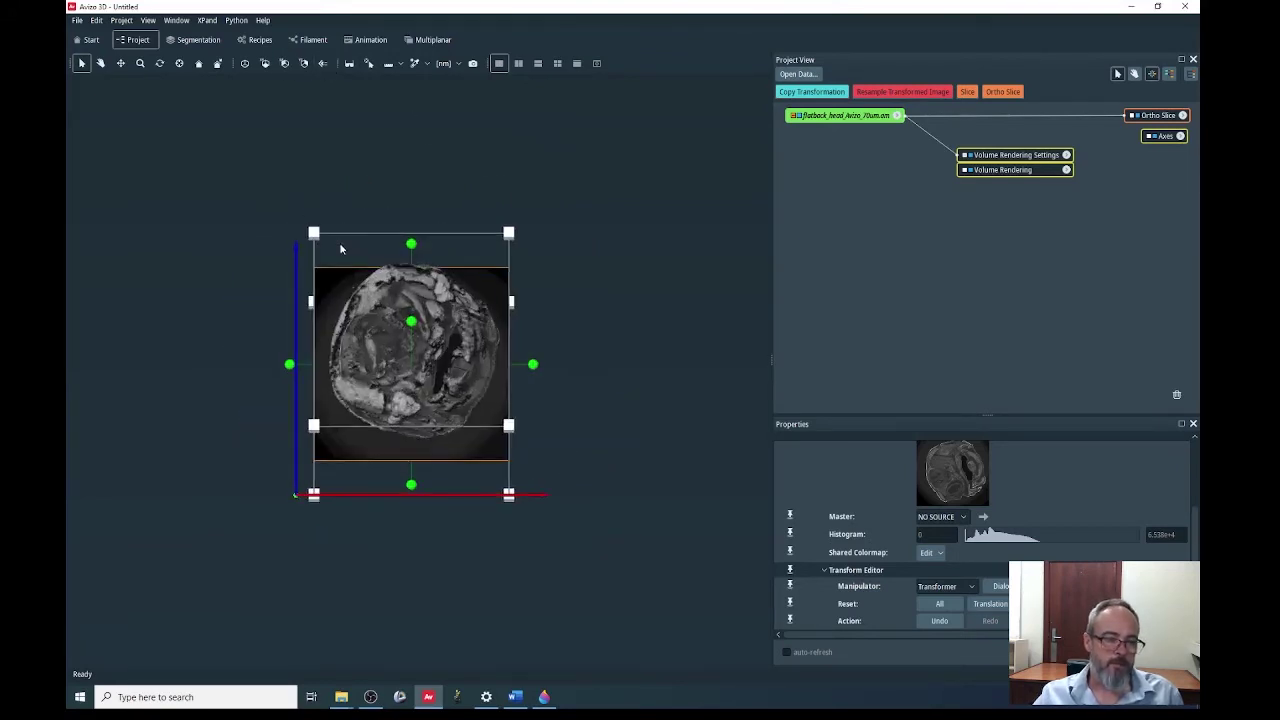
scroll(339, 249, "up", 2)
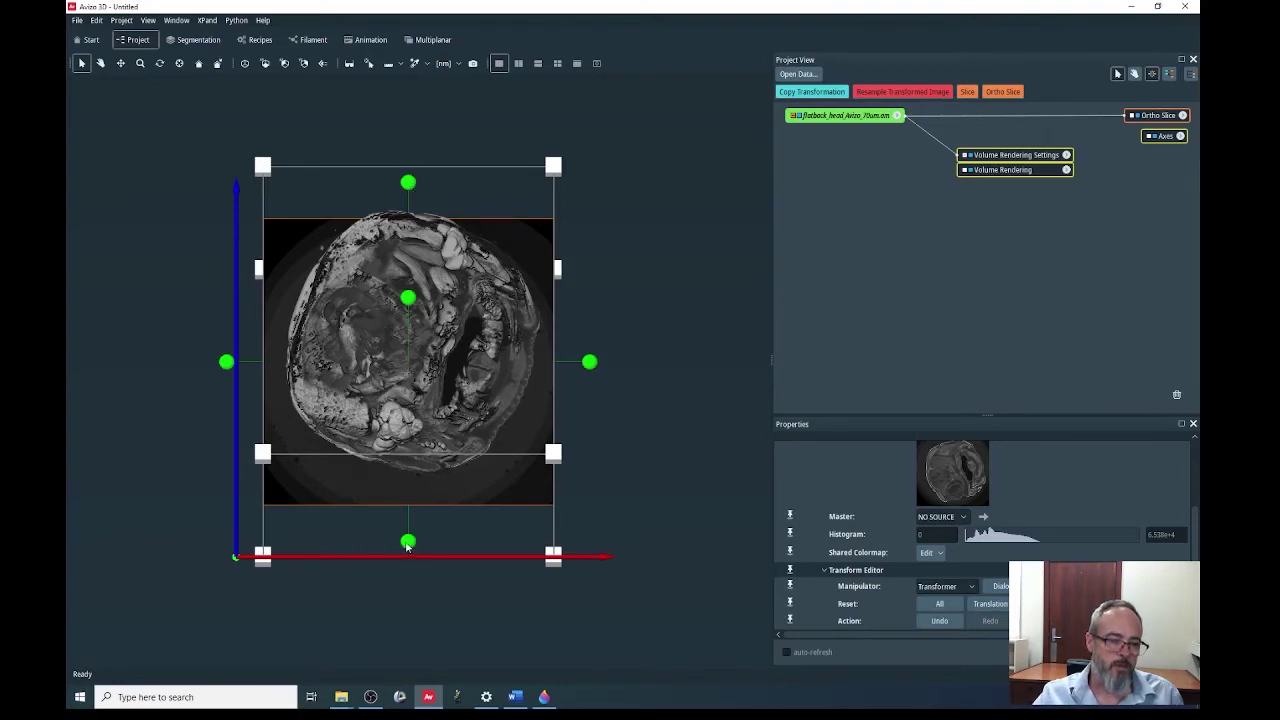
left_click_drag(408, 543, 199, 431)
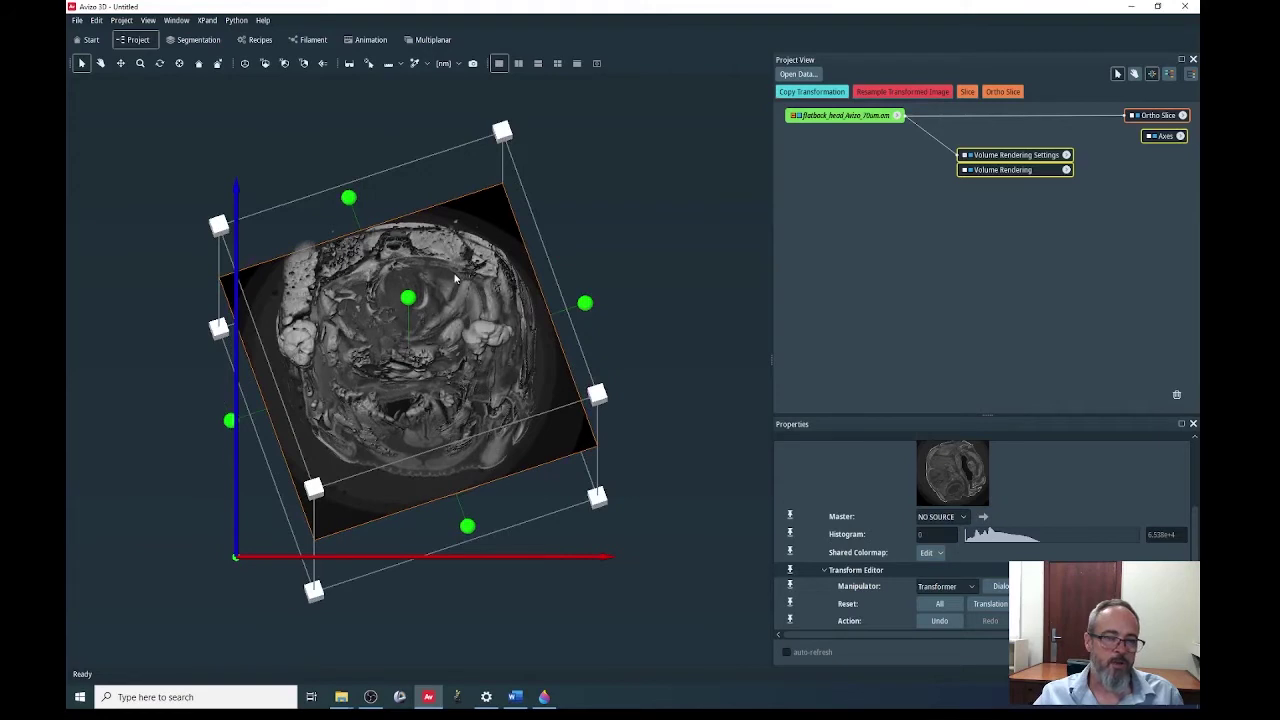
left_click(968, 170)
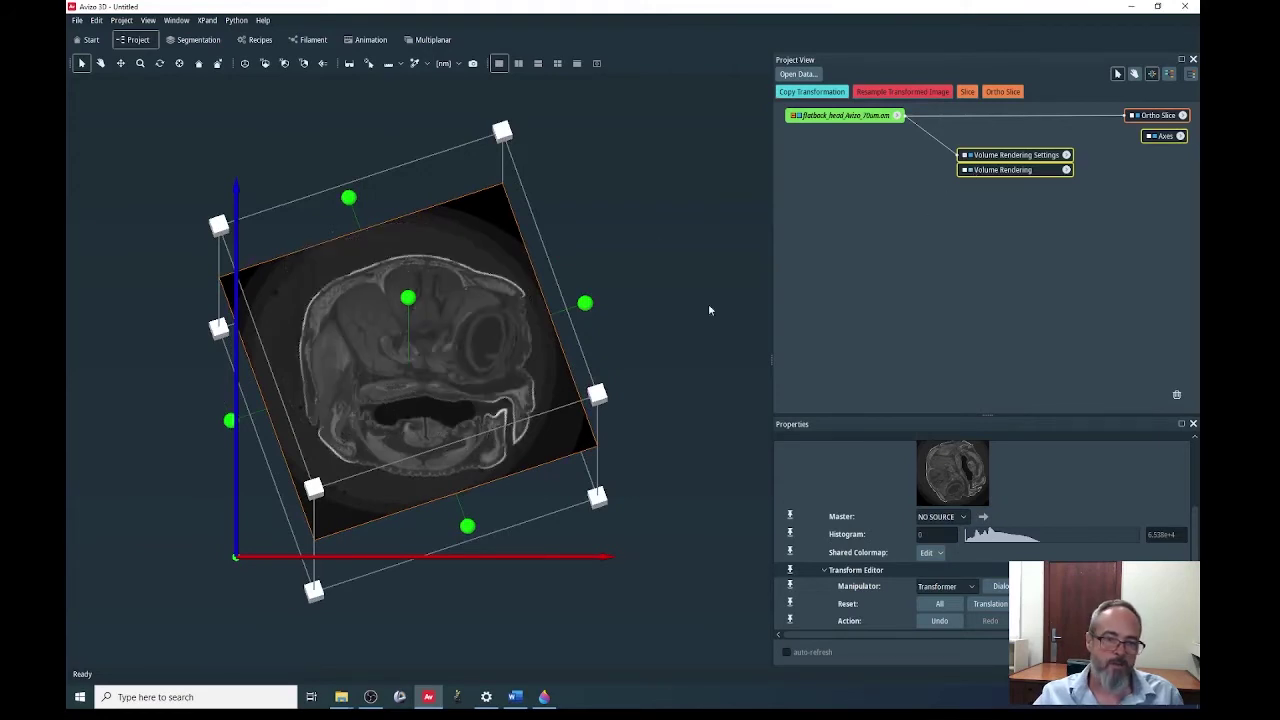
Show the volume rendering again and rotate the dataset in the XY view to straighten the snout along the Y axis
left_click(970, 172)
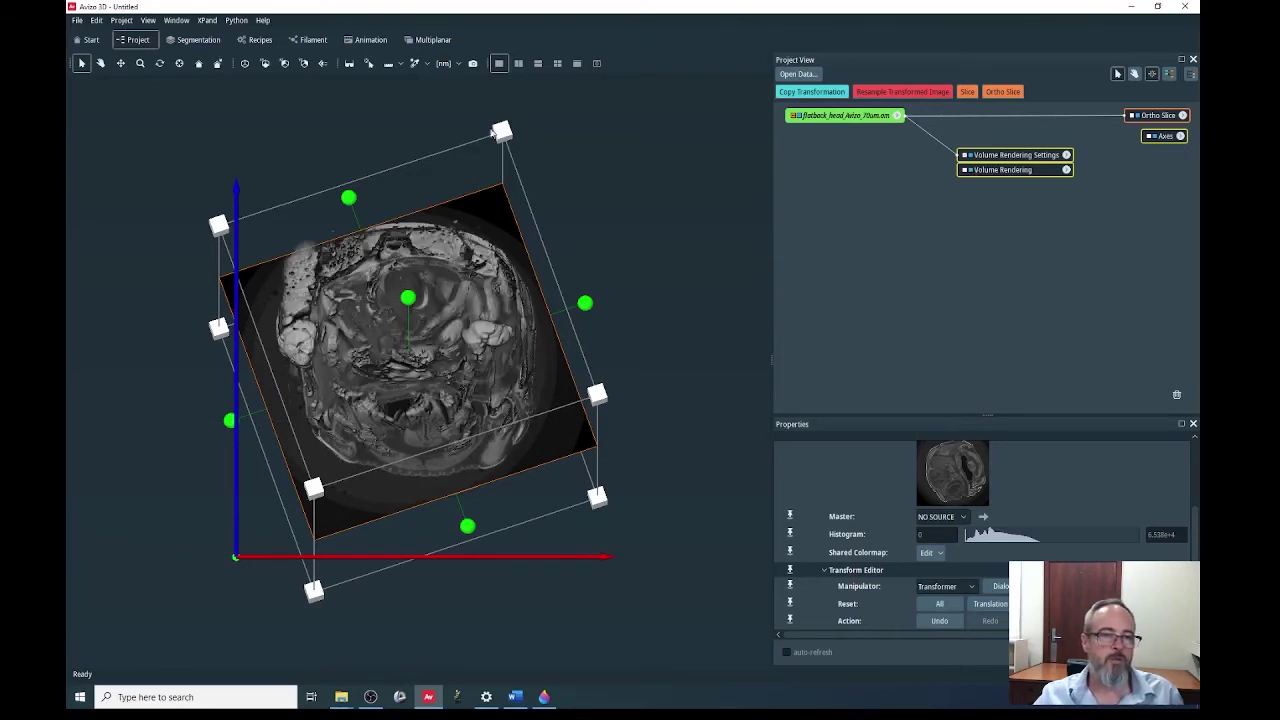
left_click(266, 64)
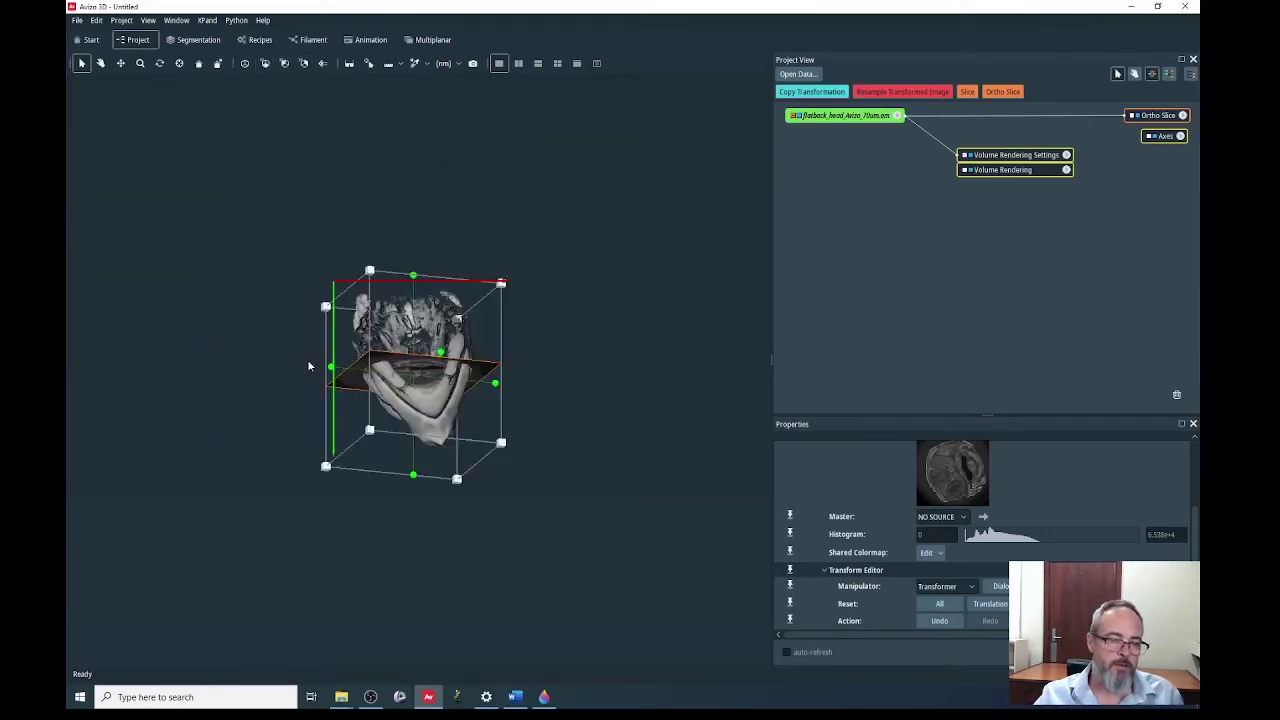
scroll(308, 366, "up", 3)
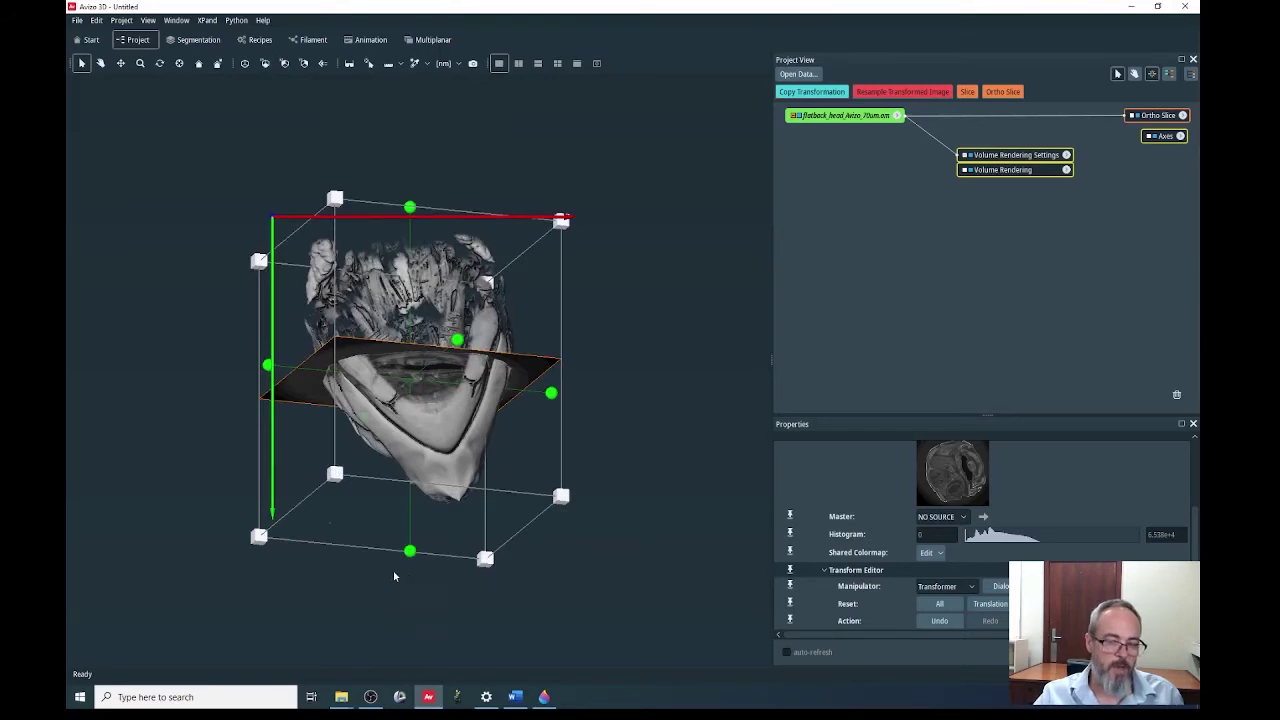
left_click_drag(410, 551, 368, 548)
Rotate the dataset in the YZ view until the head lies level with the snout along the Y axis
left_click(304, 63)
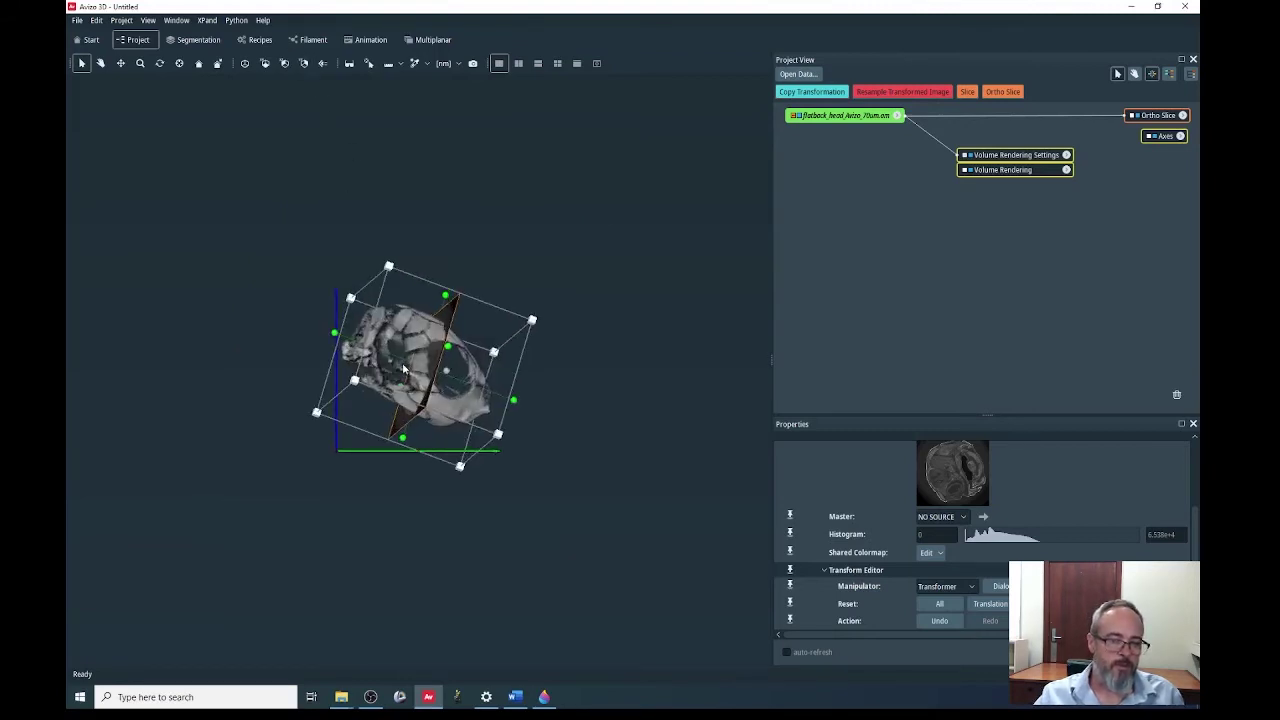
scroll(404, 370, "up", 3)
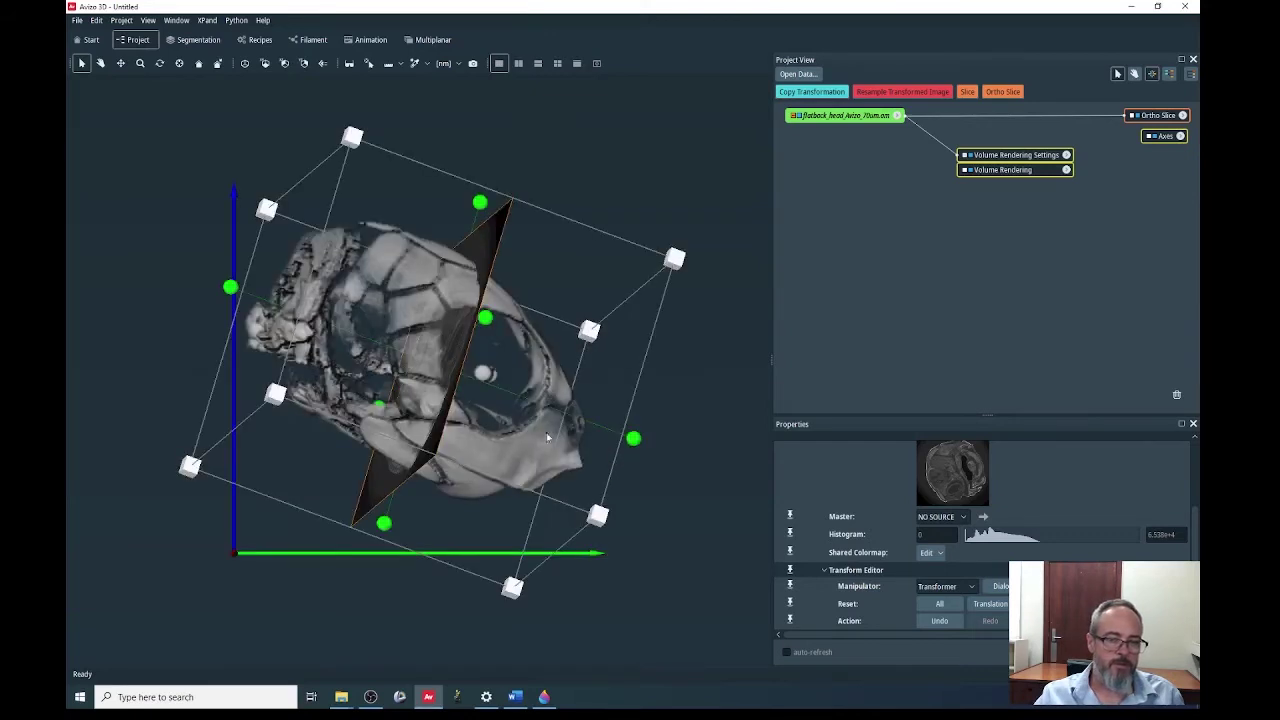
left_click(637, 442)
mouse_move(646, 432)
left_mouse_down()
mouse_move(654, 410)
mouse_move(640, 406)
mouse_move(646, 437)
mouse_move(648, 402)
mouse_move(636, 402)
mouse_move(648, 432)
mouse_move(643, 423)
left_mouse_up()
left_click(641, 428)
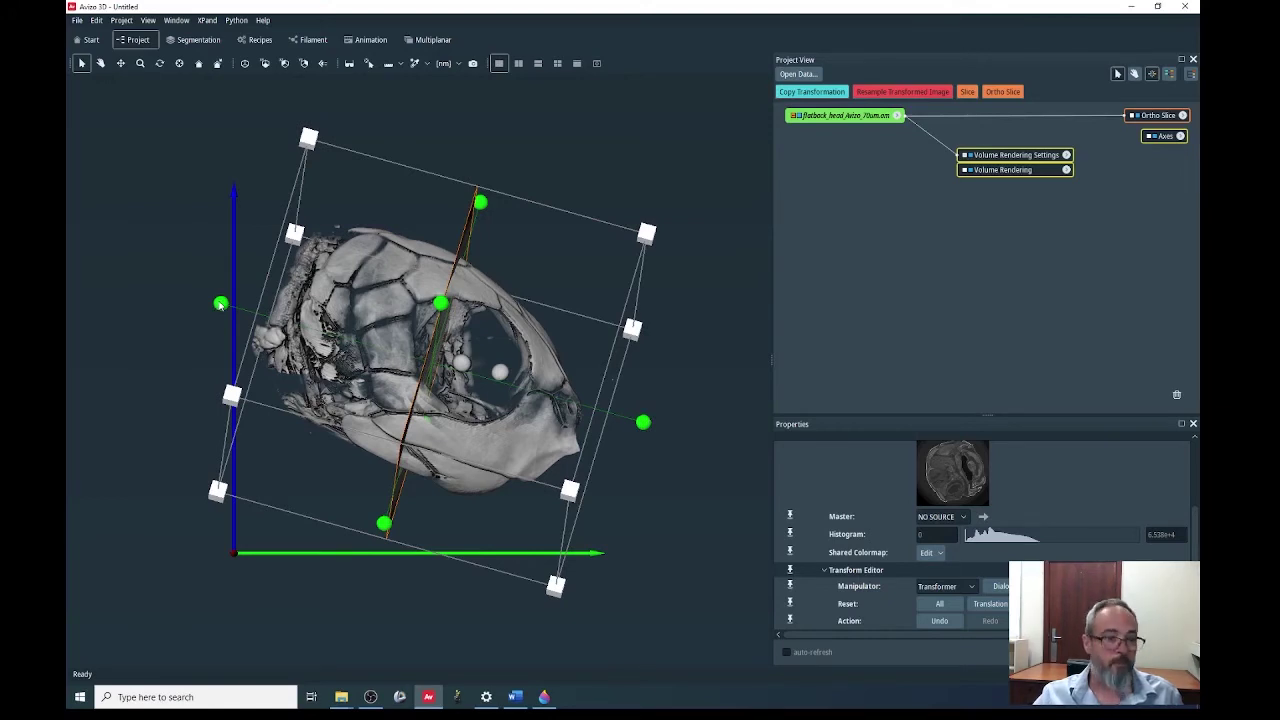
left_click_drag(220, 304, 216, 398)
Rotate the dataset slightly in the XY view to centre the lower jaw's midline along the Y axis
left_click(271, 66)
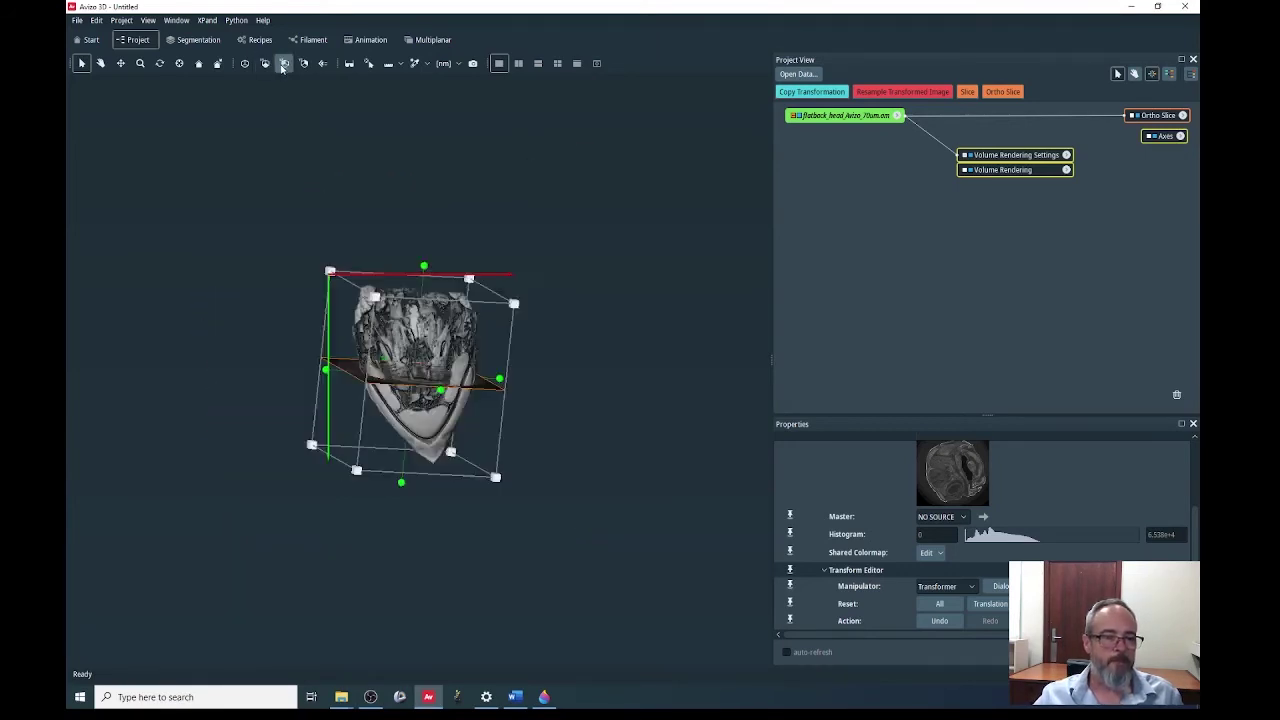
scroll(405, 272, "up", 4)
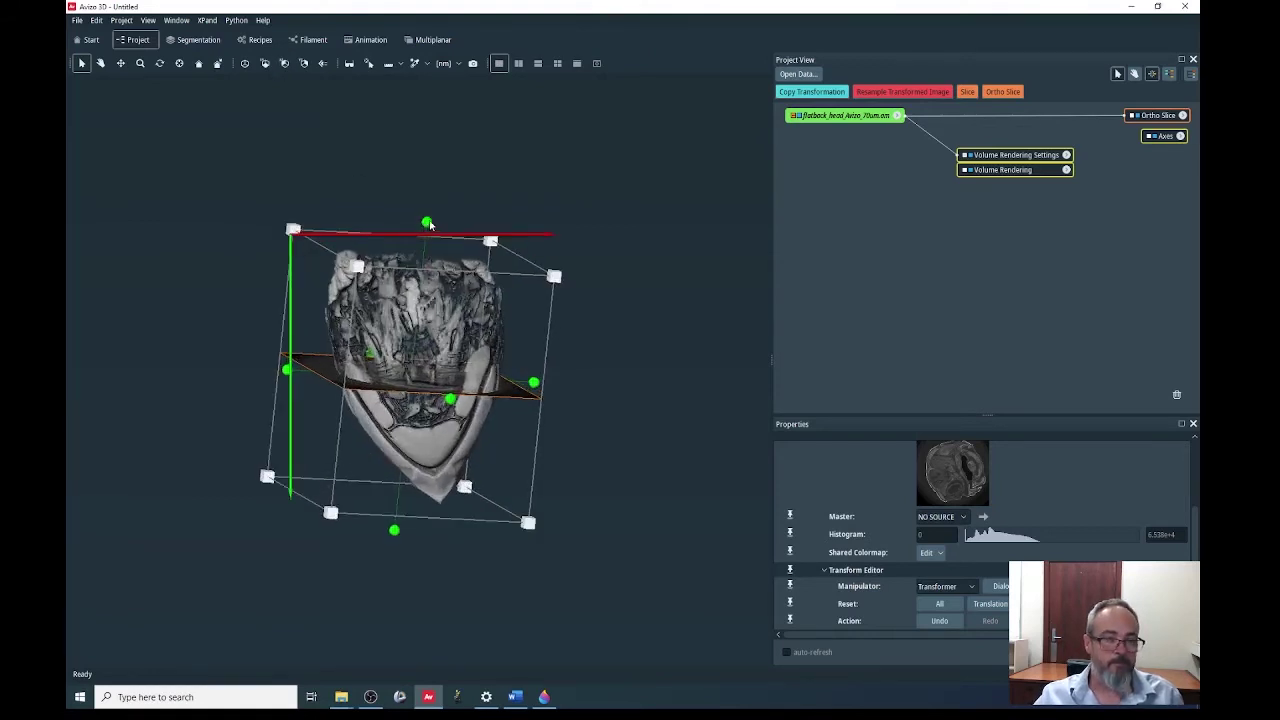
left_click_drag(430, 225, 449, 227)
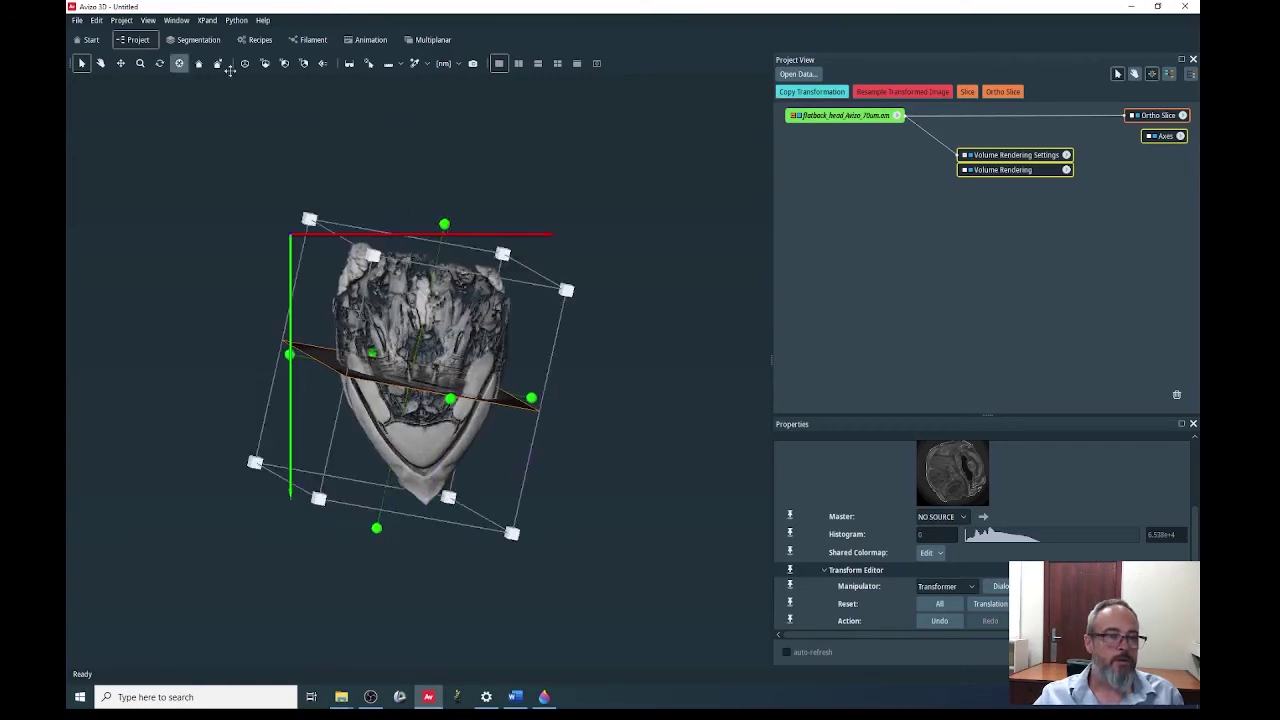
left_click(266, 64)
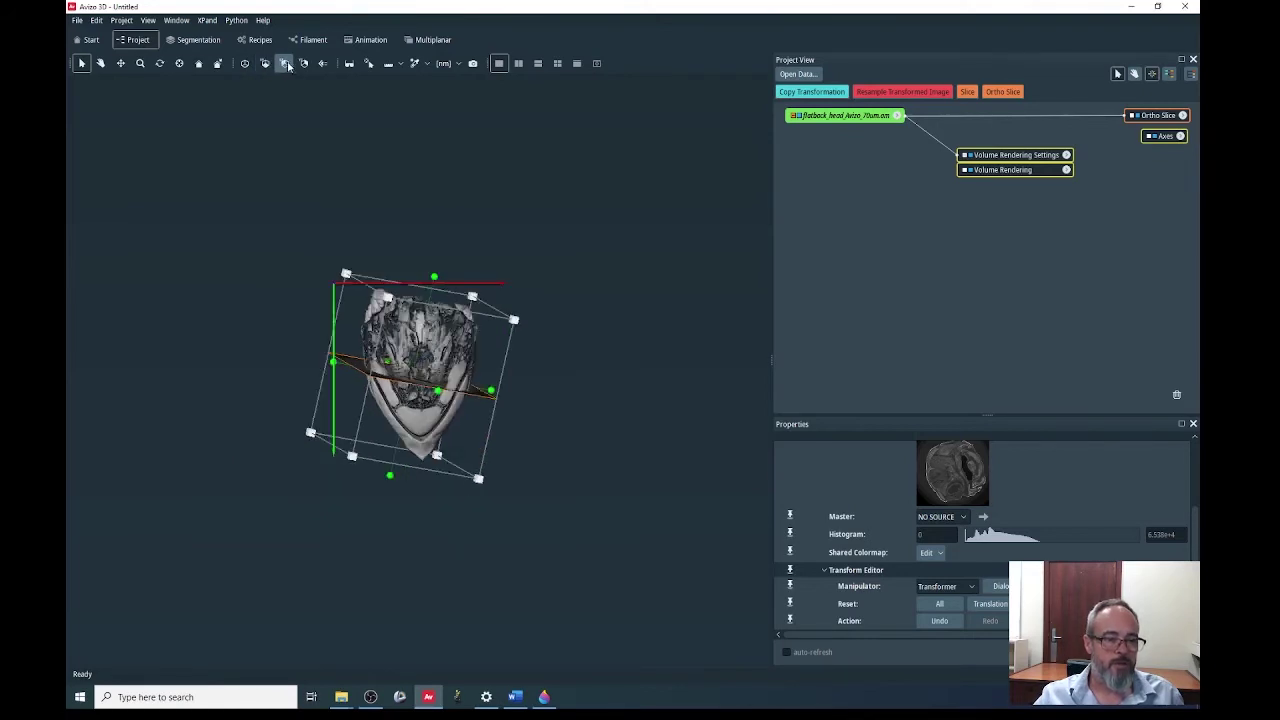
Examine the head's alignment with the global axes from the YZ view and from an oblique angle
left_click(304, 64)
left_click(305, 65)
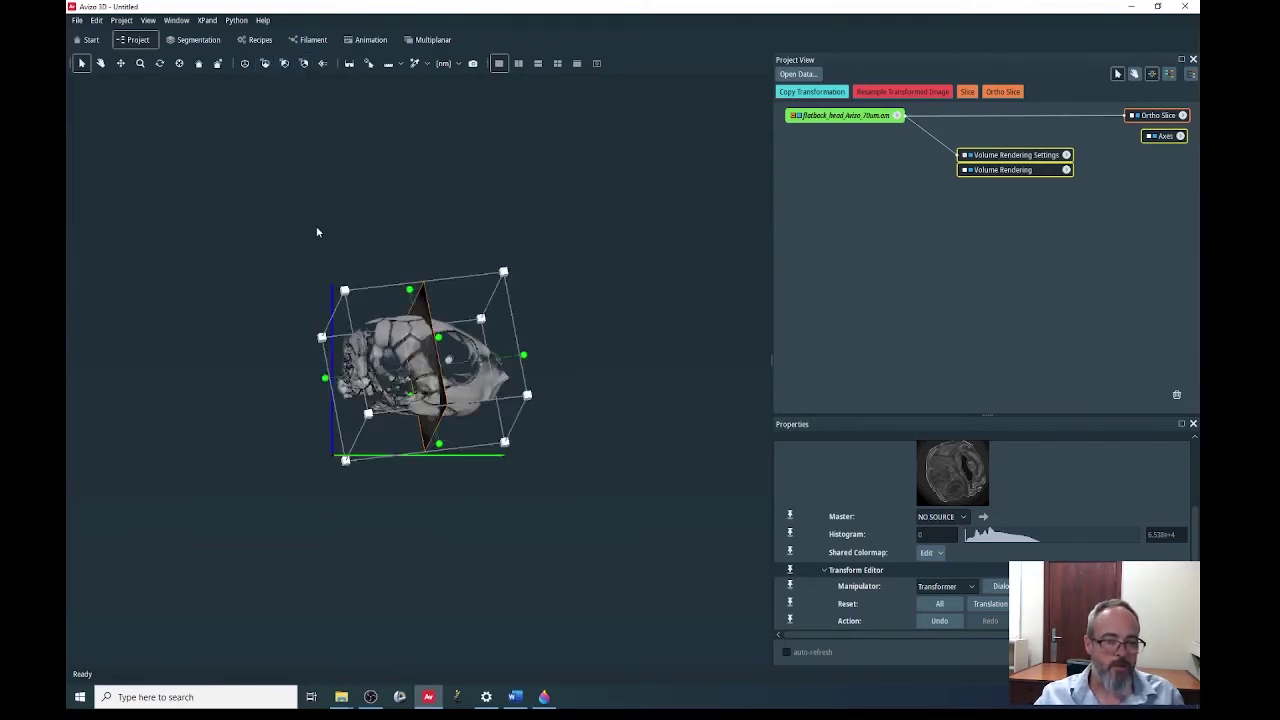
scroll(378, 252, "up", 5)
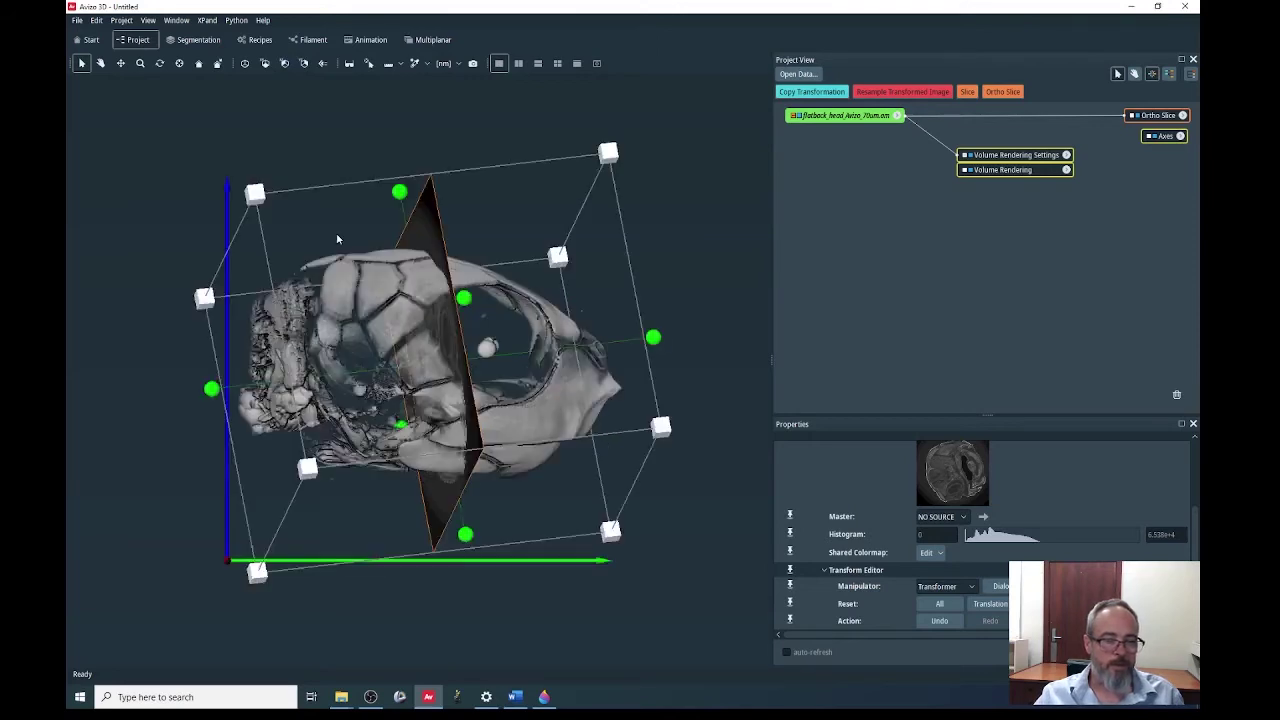
key("Escape")
left_click_drag(683, 260, 530, 414)
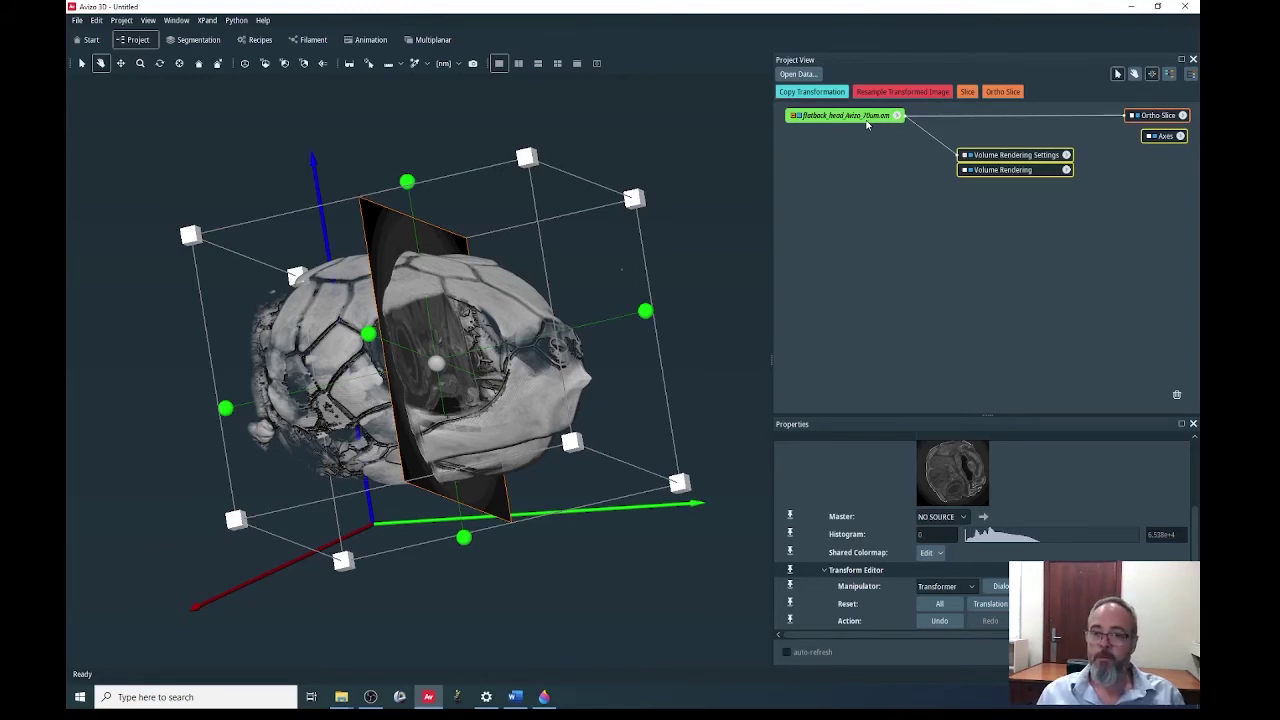
Attach a Resample Transformed Image module to the flatback_head_Avizo_70um.am dataset and place it below the volume rendering modules
right_click(867, 123)
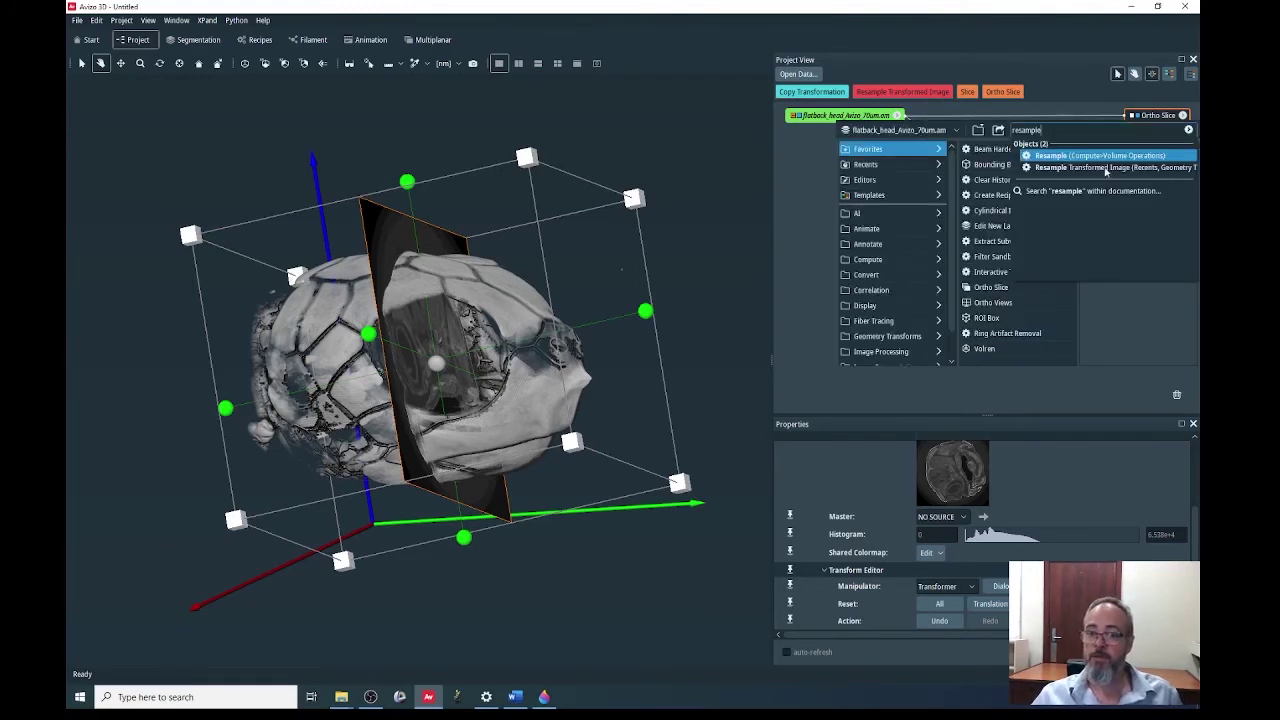
left_click(1097, 170)
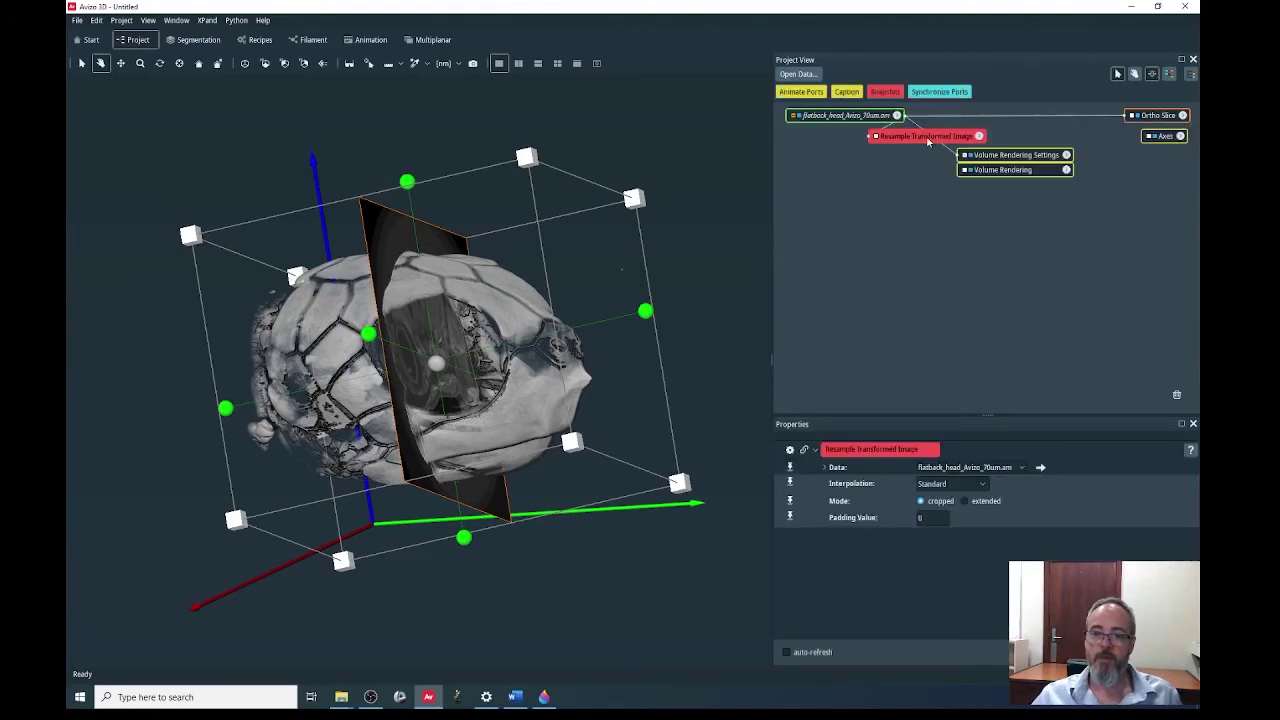
left_click(1006, 204)
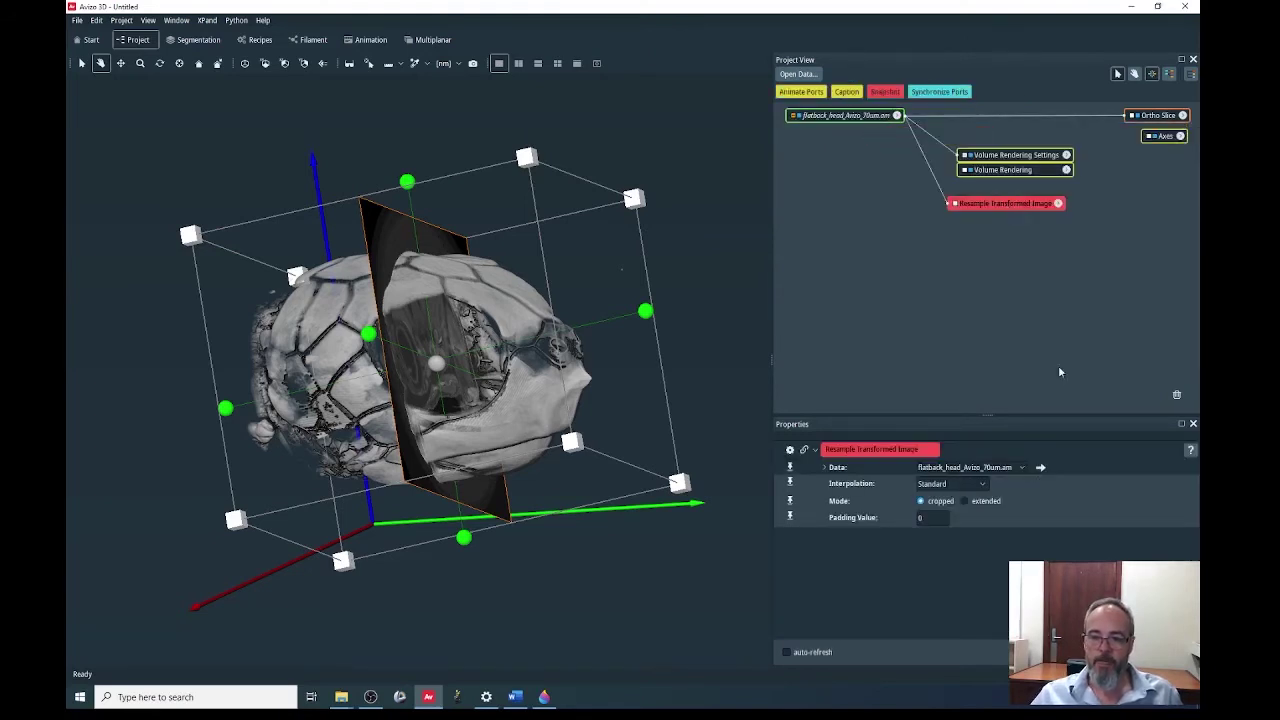
Set the resampling to Lanczos interpolation and extended mode, and run it
left_click(984, 486)
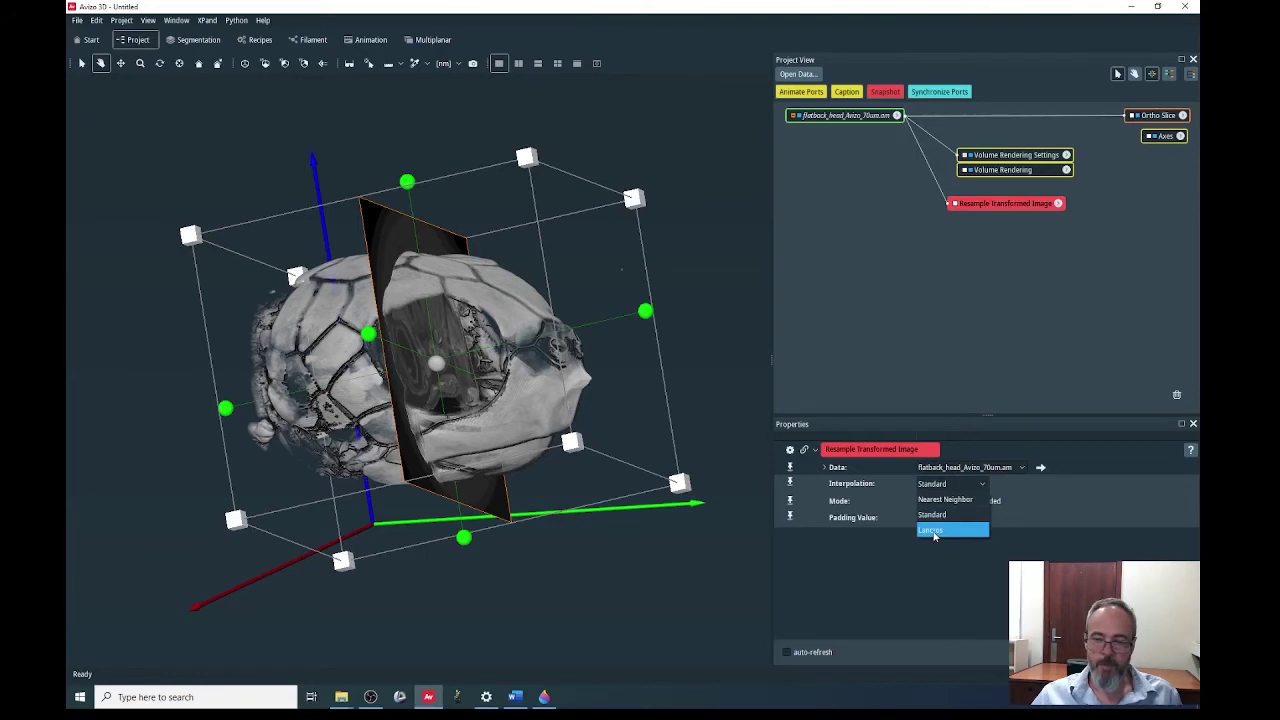
left_click(934, 531)
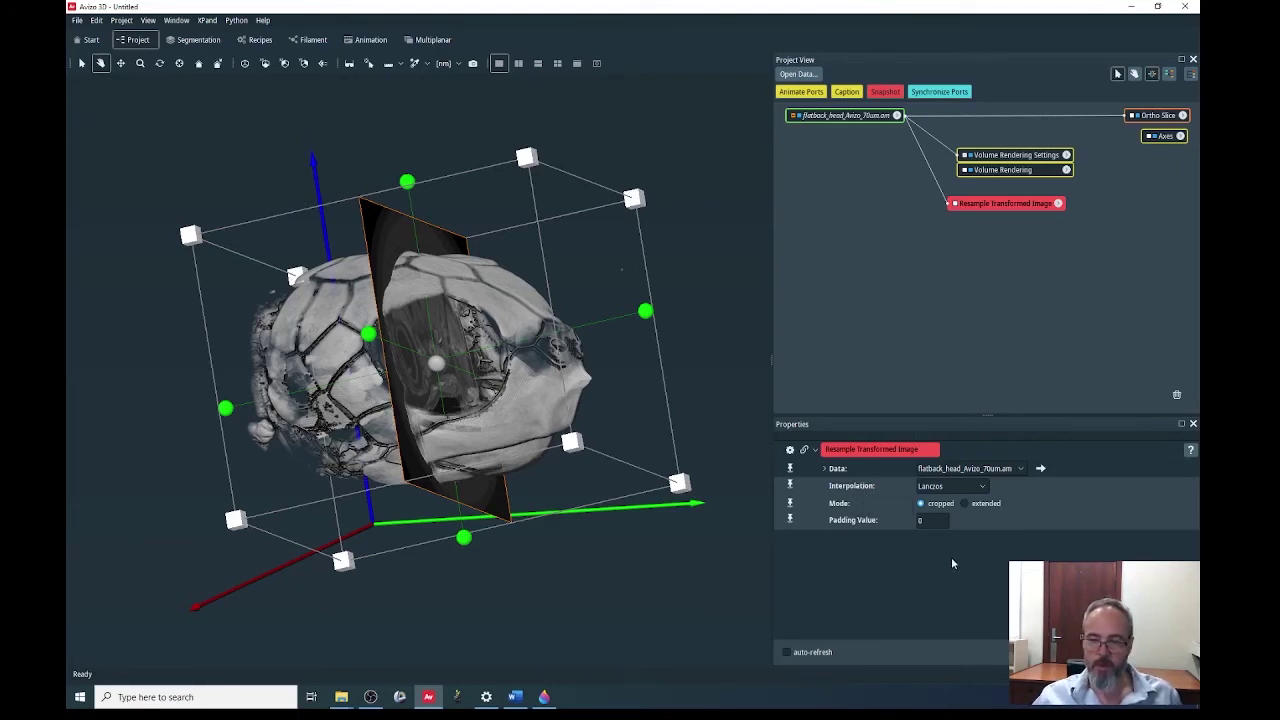
left_click(964, 504)
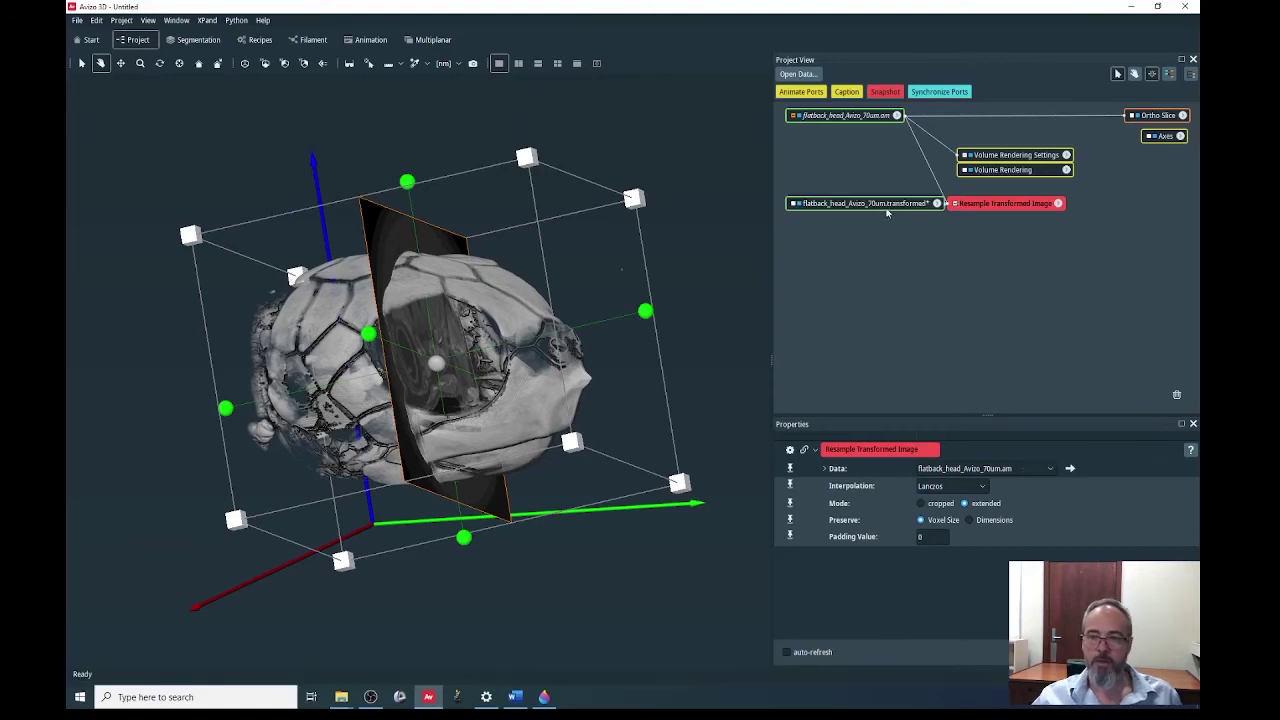
Rearrange the project graph so the transformed dataset sits below and apart from the Resample Transformed Image module
left_click_drag(886, 211, 879, 258)
left_click_drag(990, 206, 1016, 200)
left_click_drag(900, 259, 896, 234)
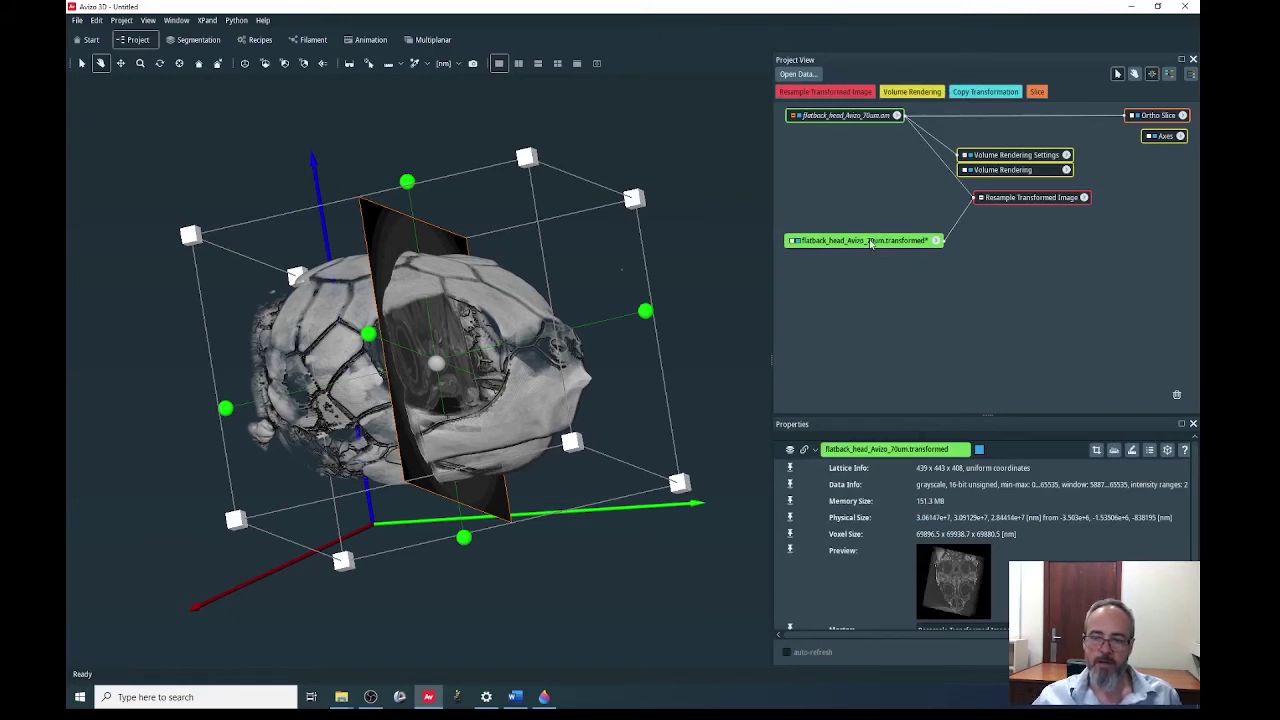
mouse_move(876, 246)
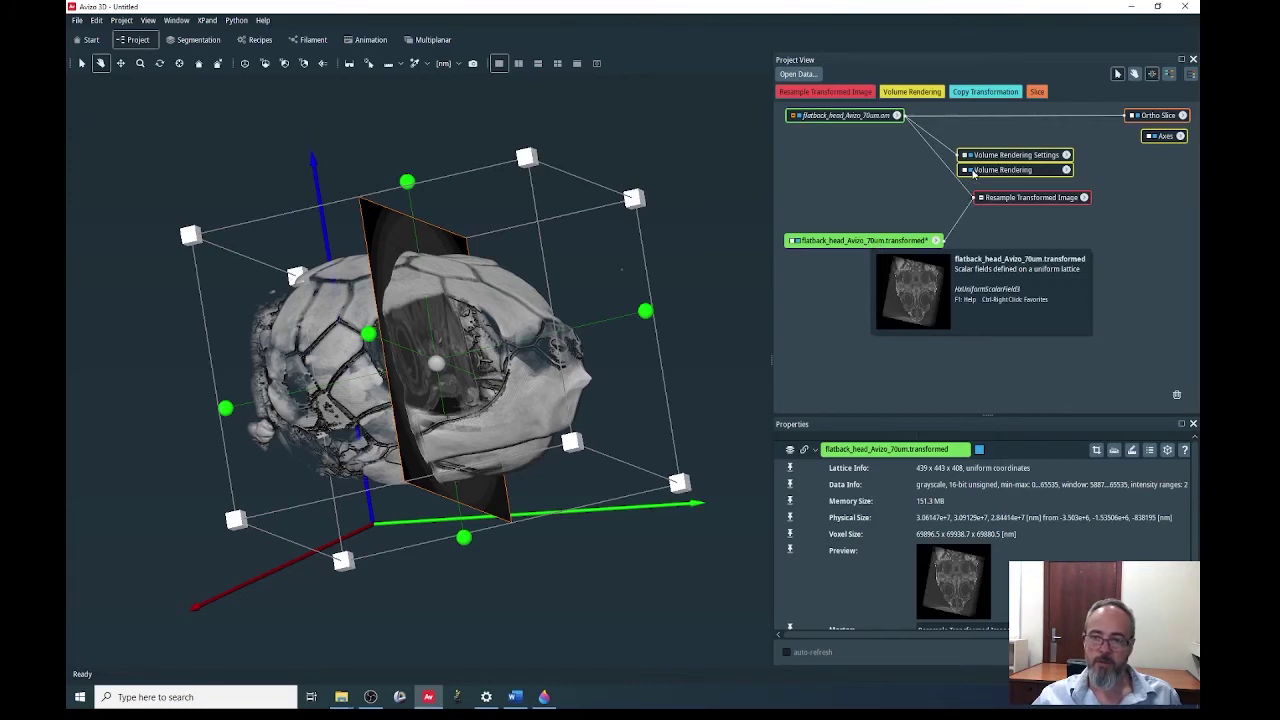
Close the Transform Editor on the original dataset and hide its volume rendering and ortho slice
left_click(857, 117)
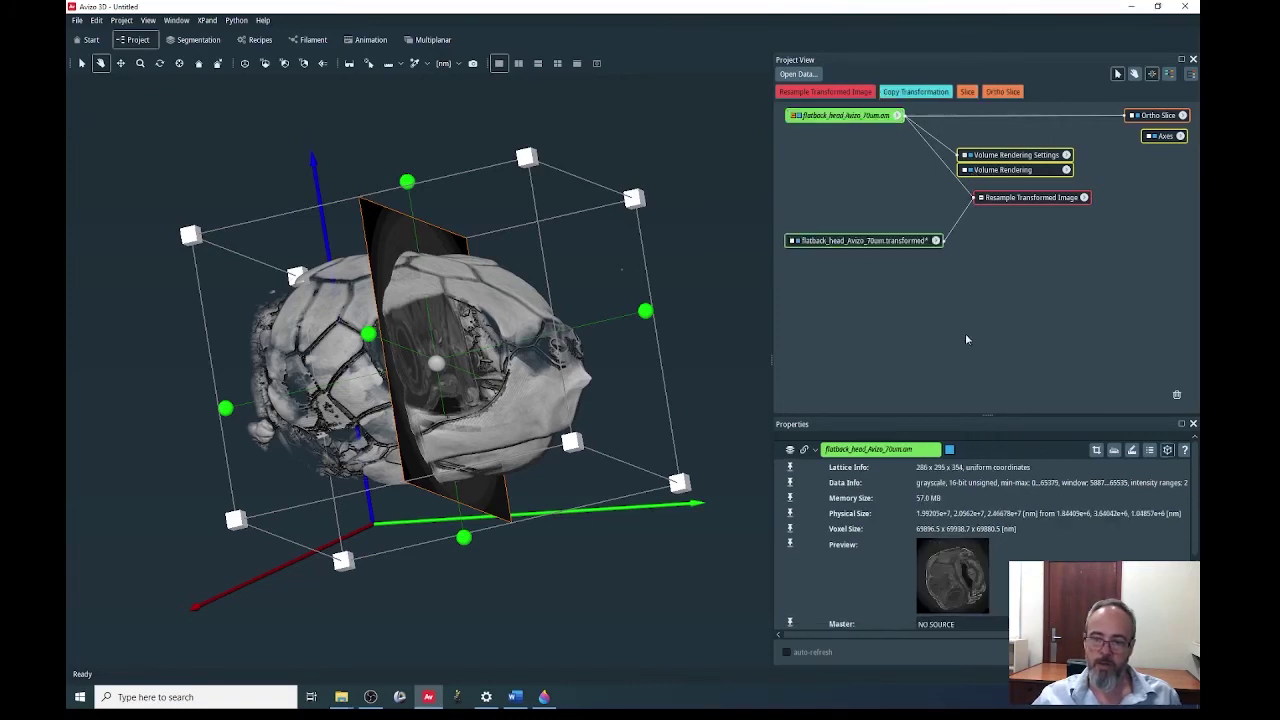
left_click(1167, 453)
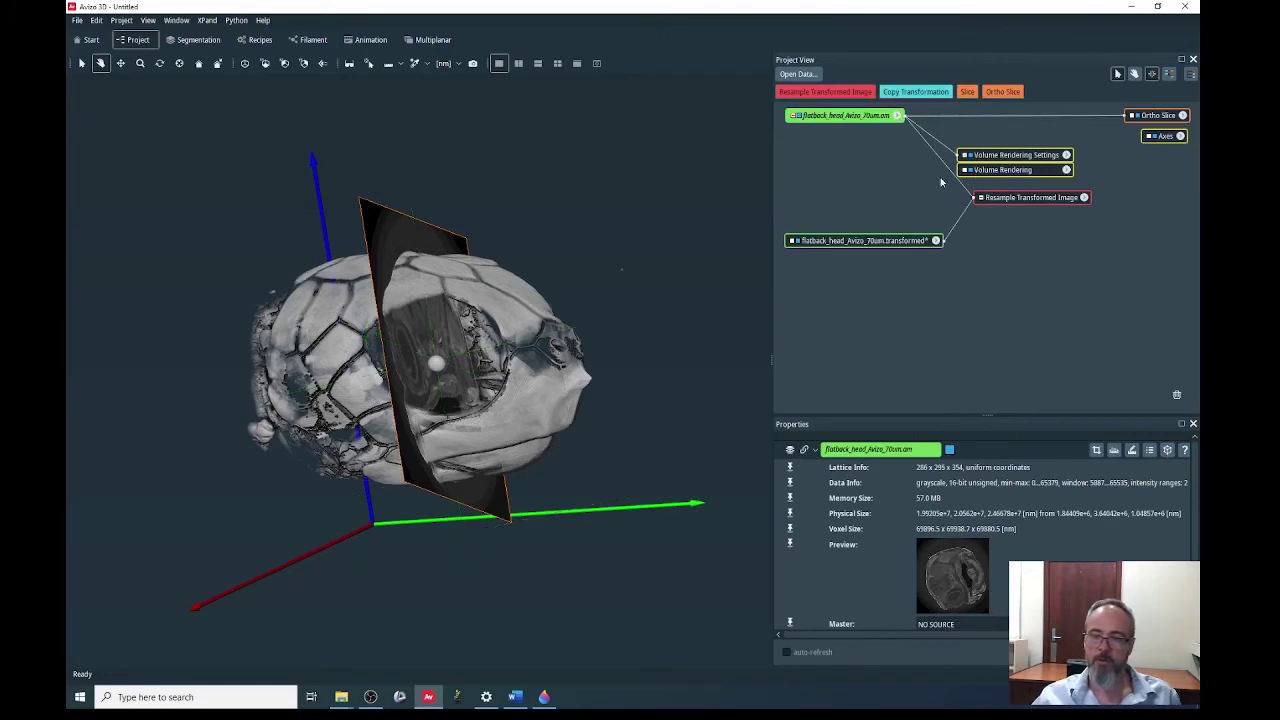
left_click(1015, 152)
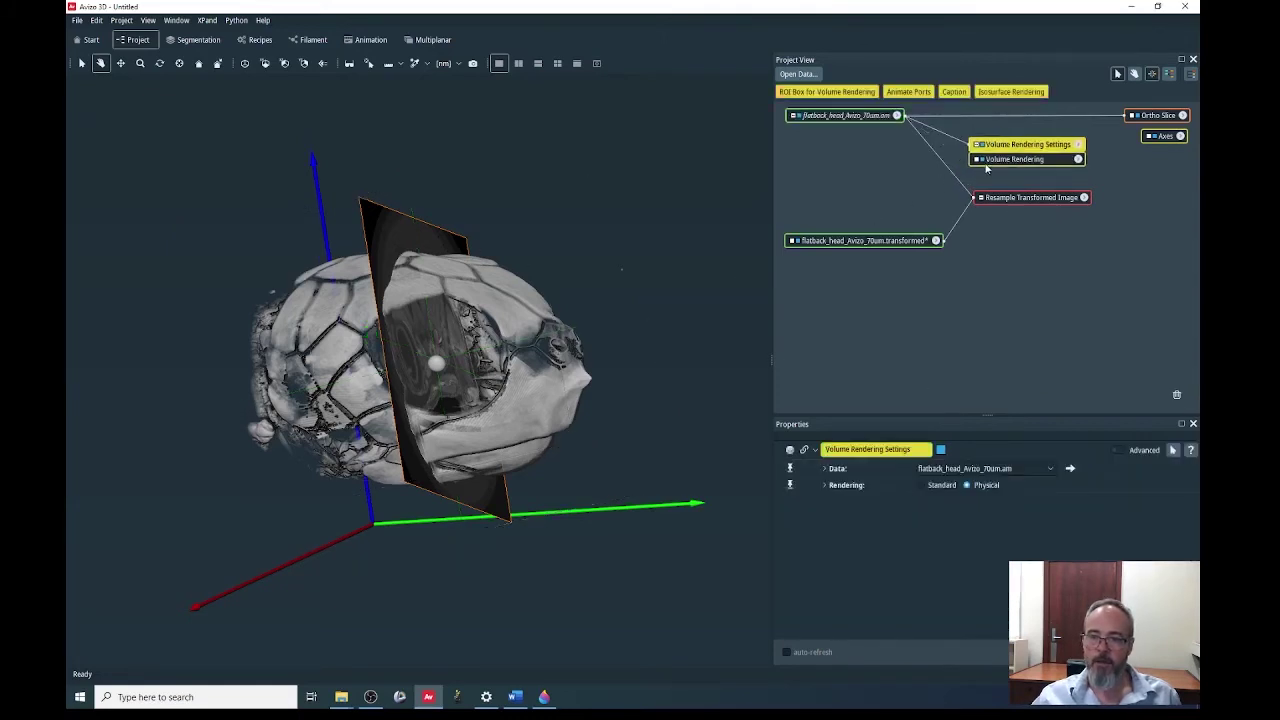
left_click(980, 161)
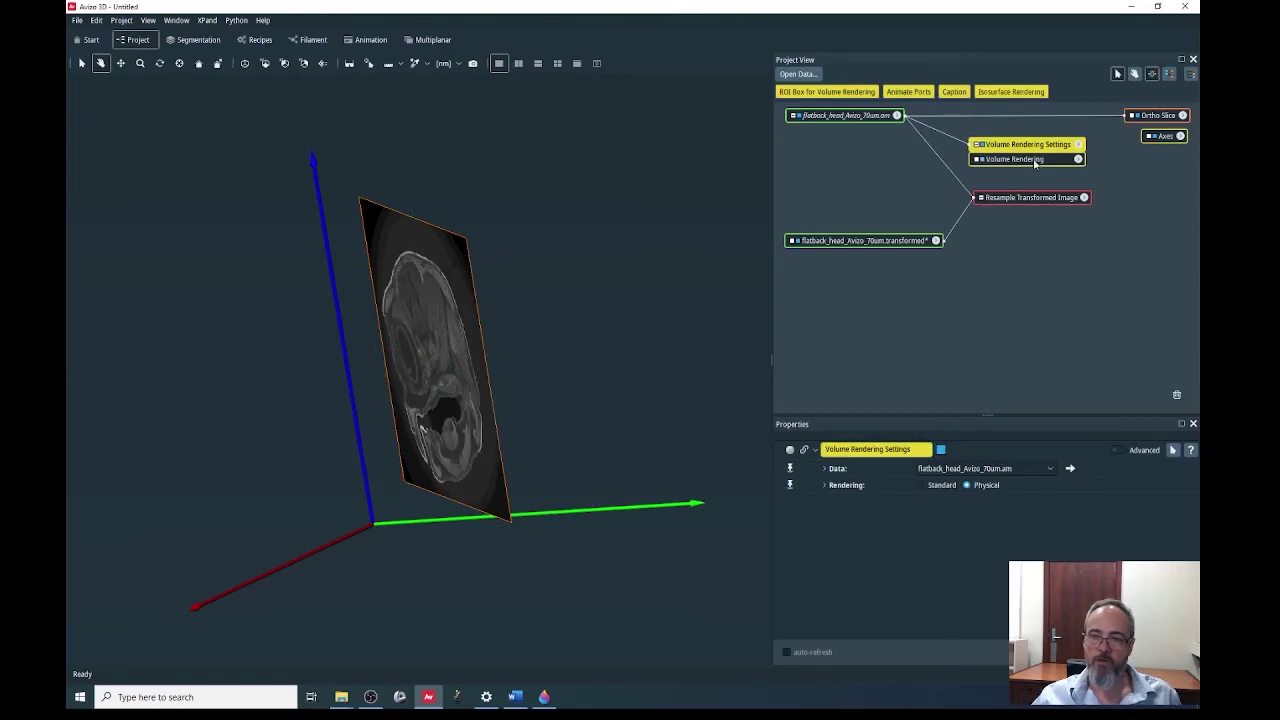
left_click(1136, 116)
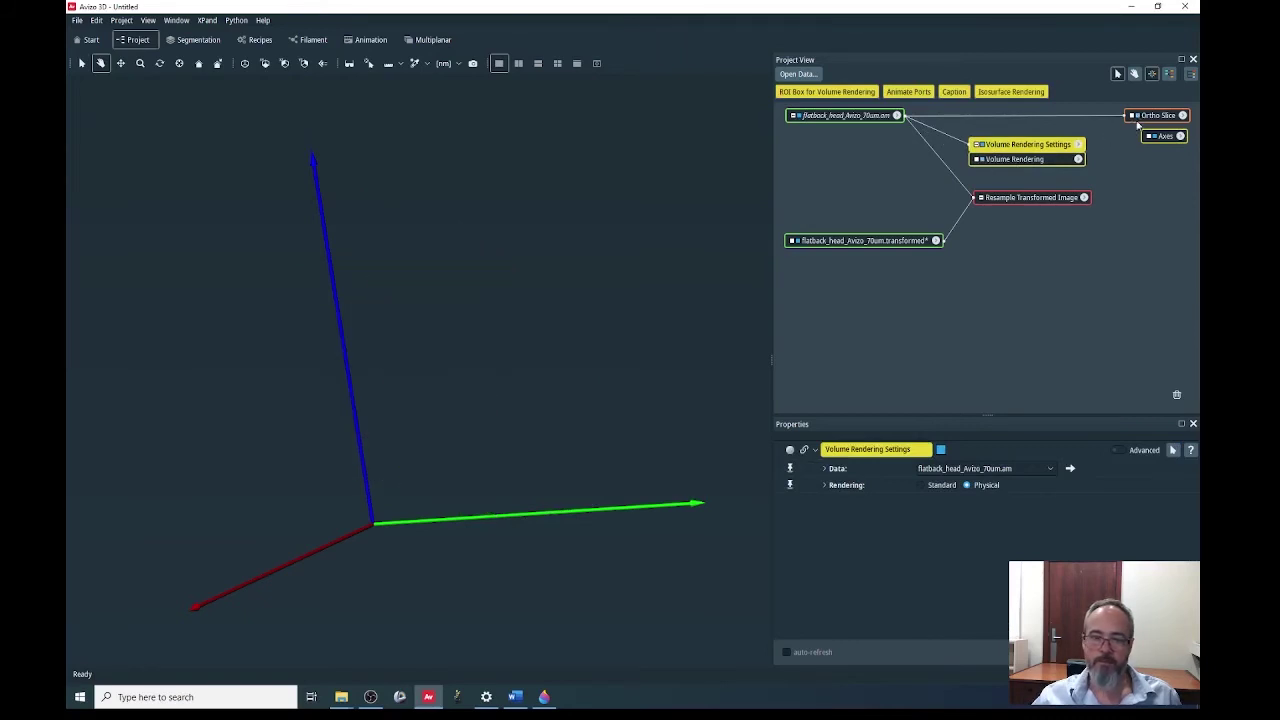
Volume-render the transformed dataset and raise its colormap minimum to 14364 to reveal the head from above
left_click(884, 241)
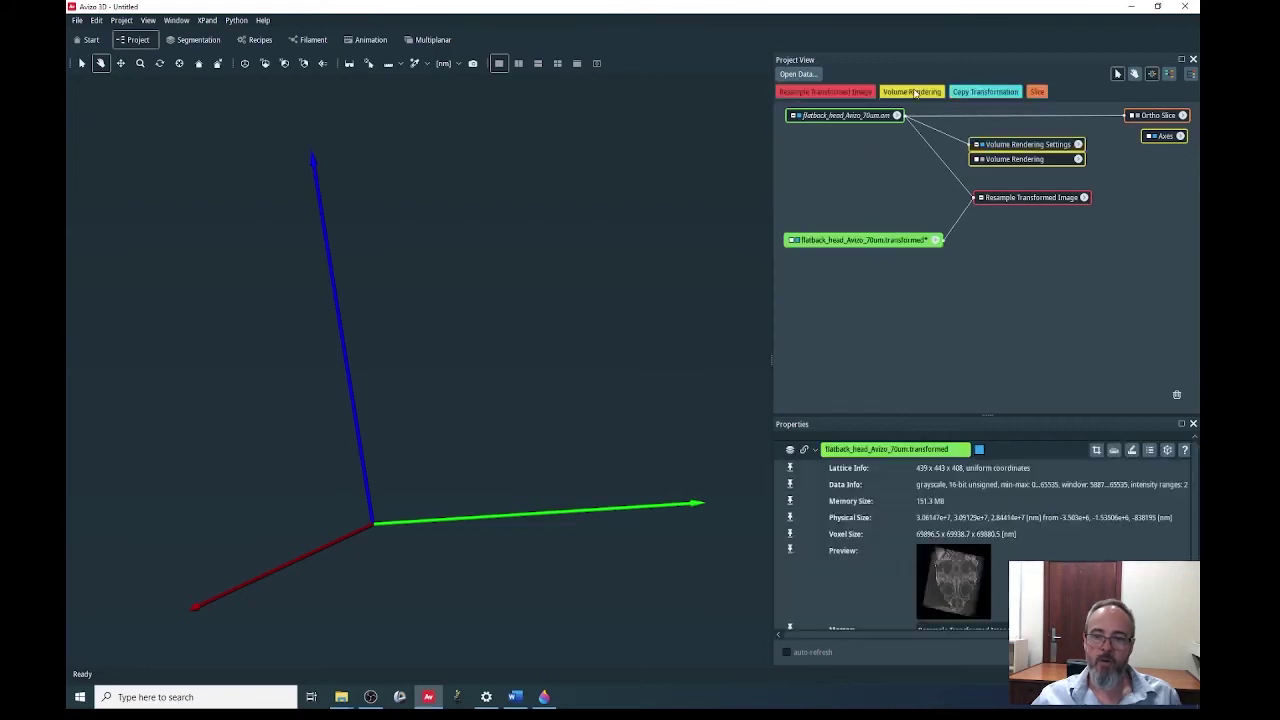
left_click(914, 93)
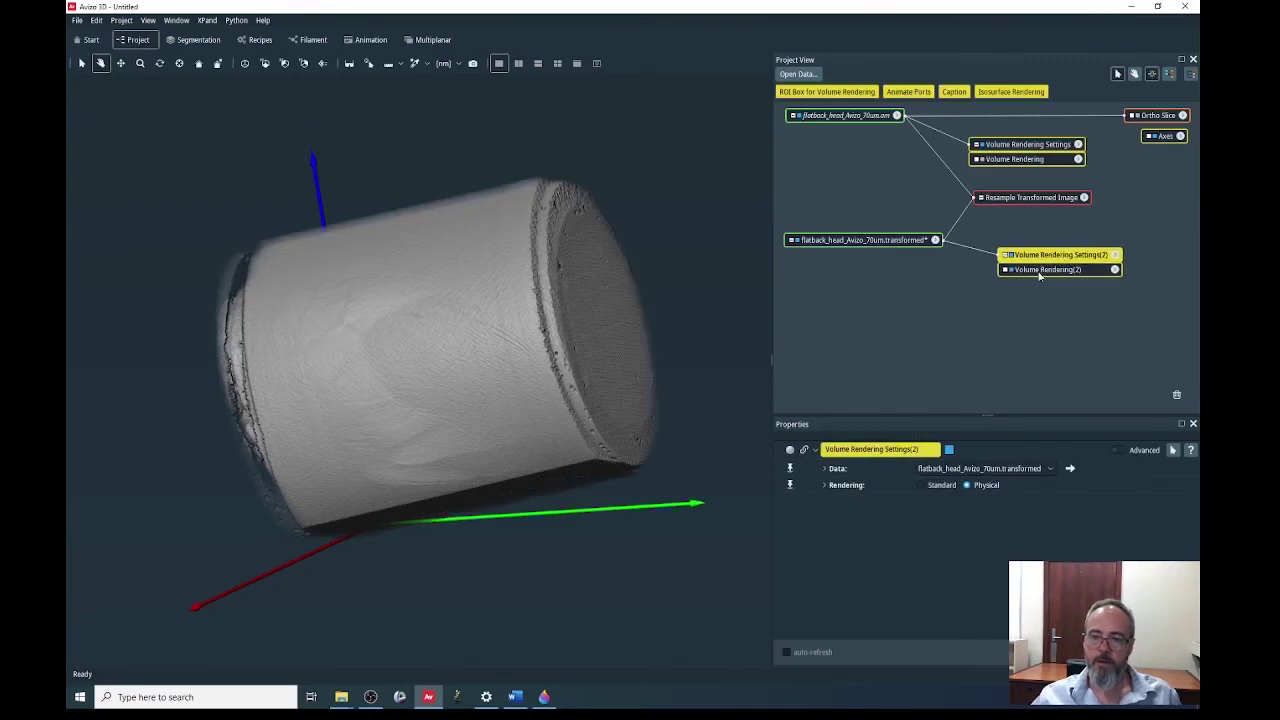
left_click(1048, 270)
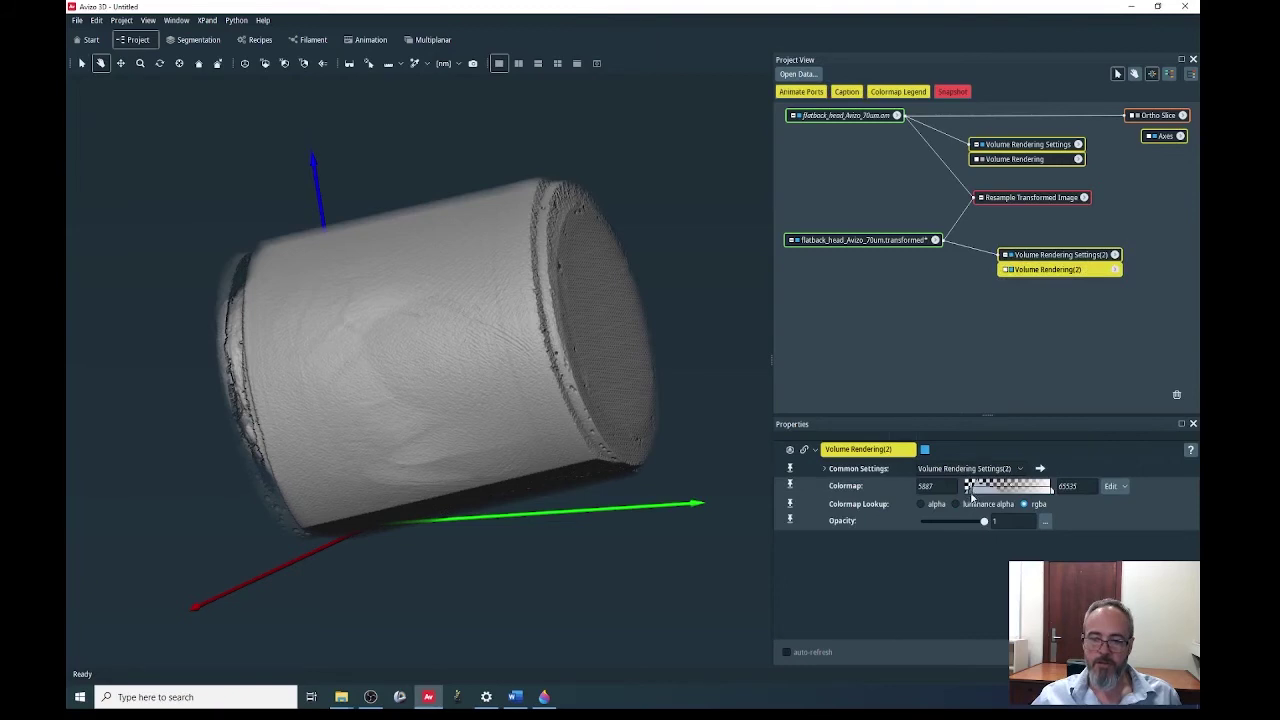
left_click_drag(977, 497, 980, 494)
left_click_drag(446, 194, 392, 523)
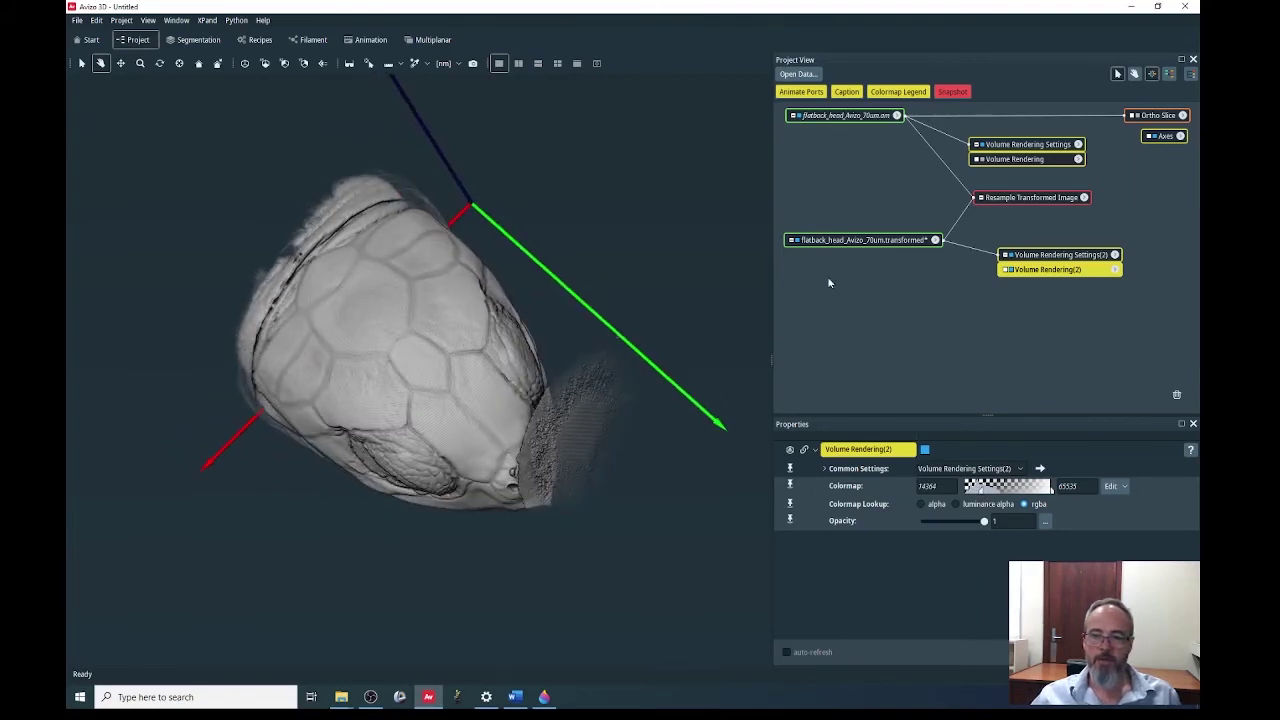
Attach an xy Ortho Slice to the transformed dataset, place its module below the new volume rendering, and select the dataset
left_click(858, 242)
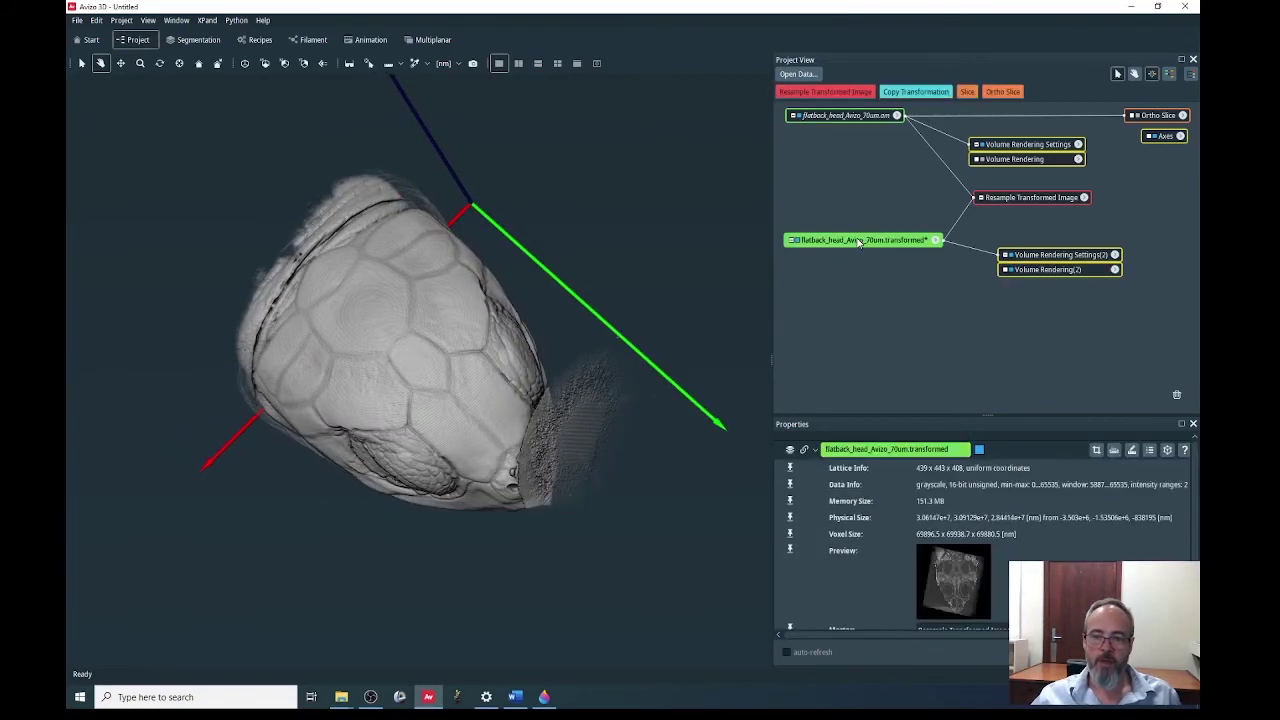
right_click(860, 242)
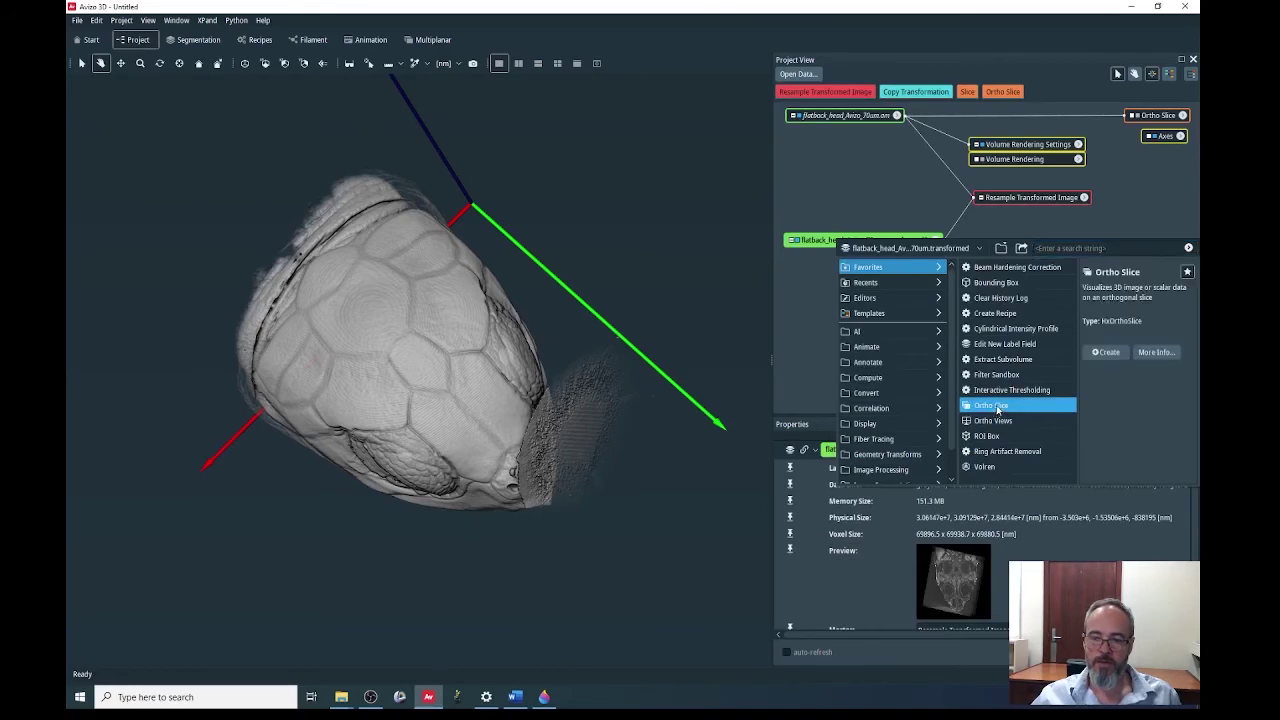
left_click(1112, 352)
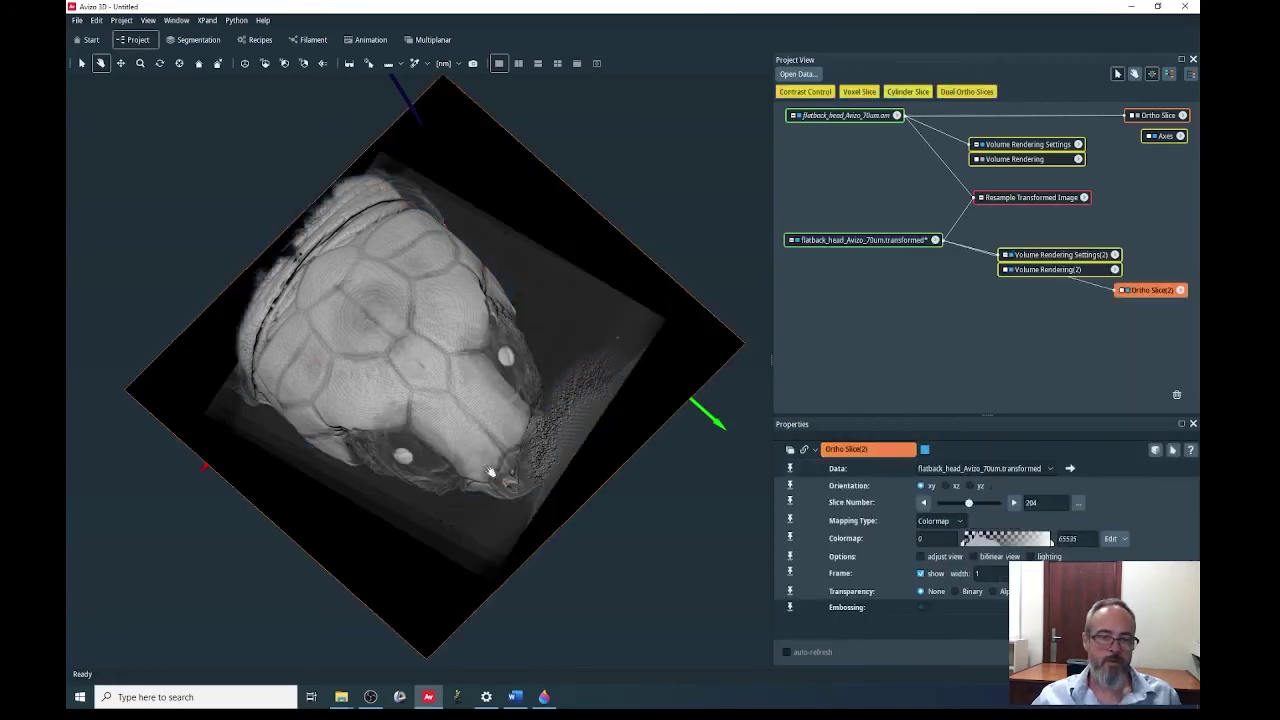
left_click_drag(430, 512, 512, 457)
left_click_drag(1058, 307, 1057, 307)
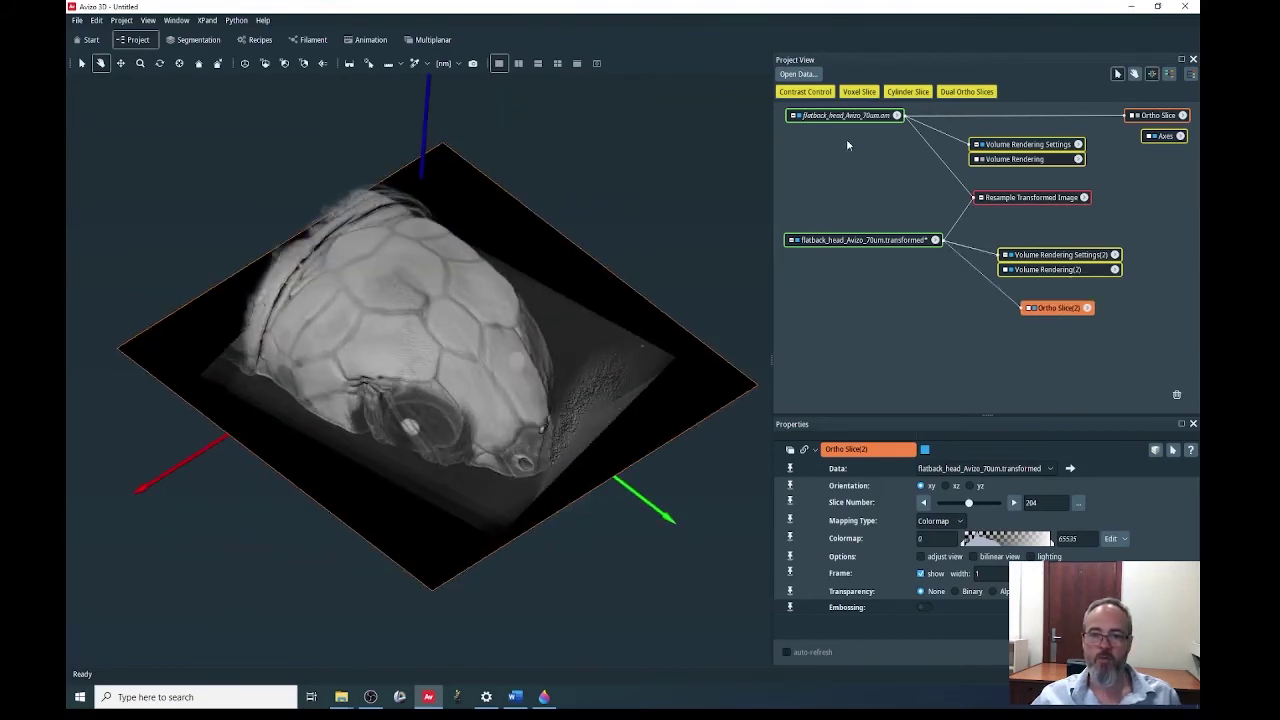
left_click(864, 240)
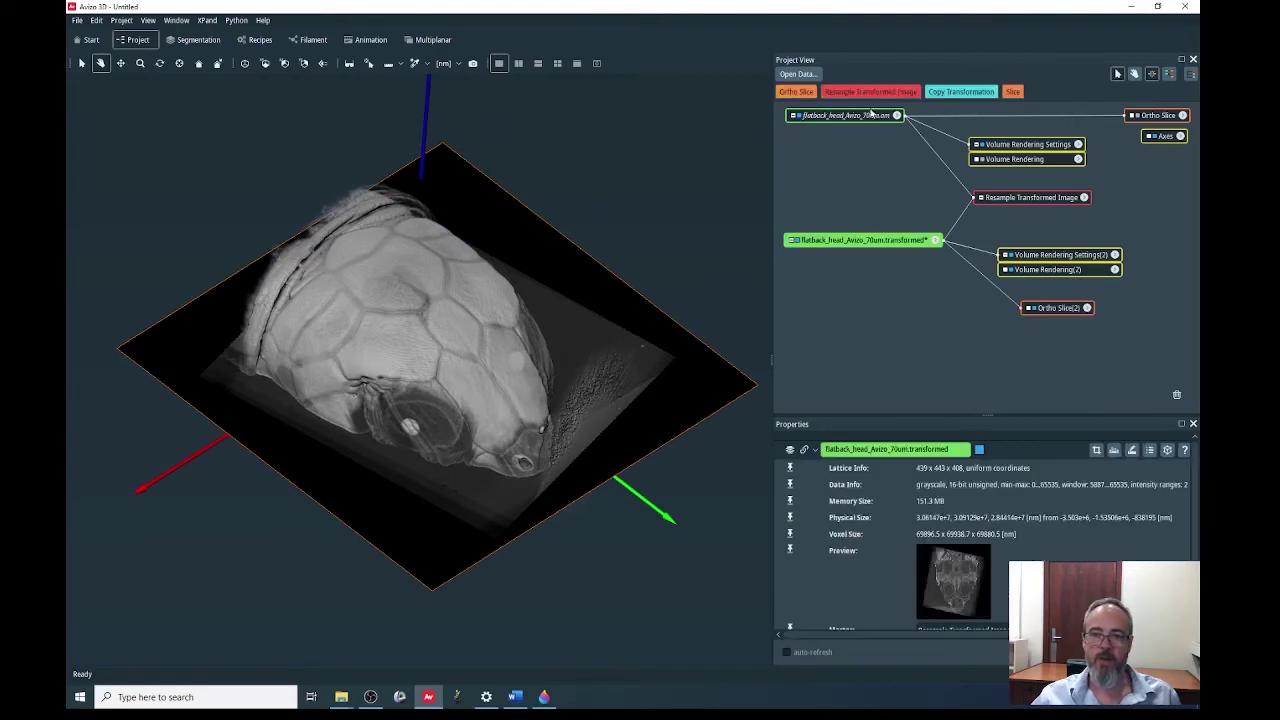
Attach another Ortho Slice to the transformed dataset, place its module below the first one, and set its orientation to xz
left_click(796, 91)
left_click_drag(1157, 294, 1060, 340)
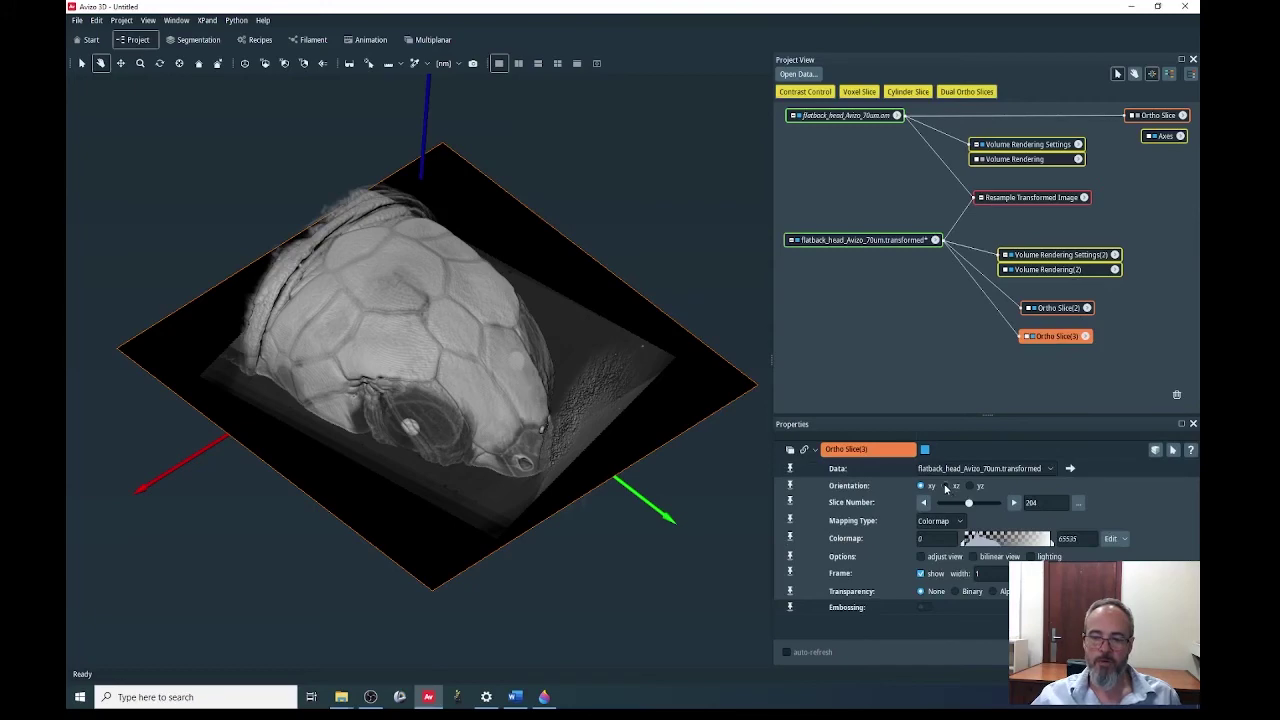
left_click(946, 487)
left_click_drag(552, 432, 414, 392)
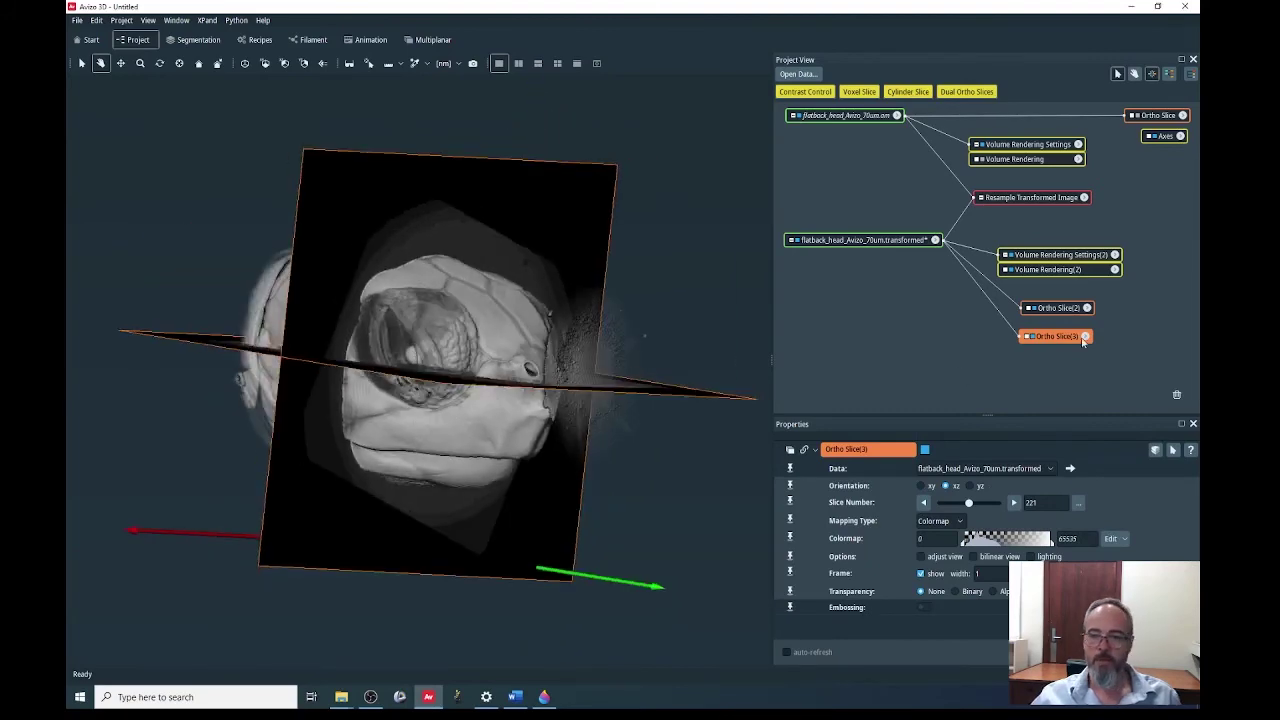
Hide both ortho slices of the transformed dataset so only the volume-rendered head and axes remain in view
left_click(1031, 309)
left_click(1031, 337)
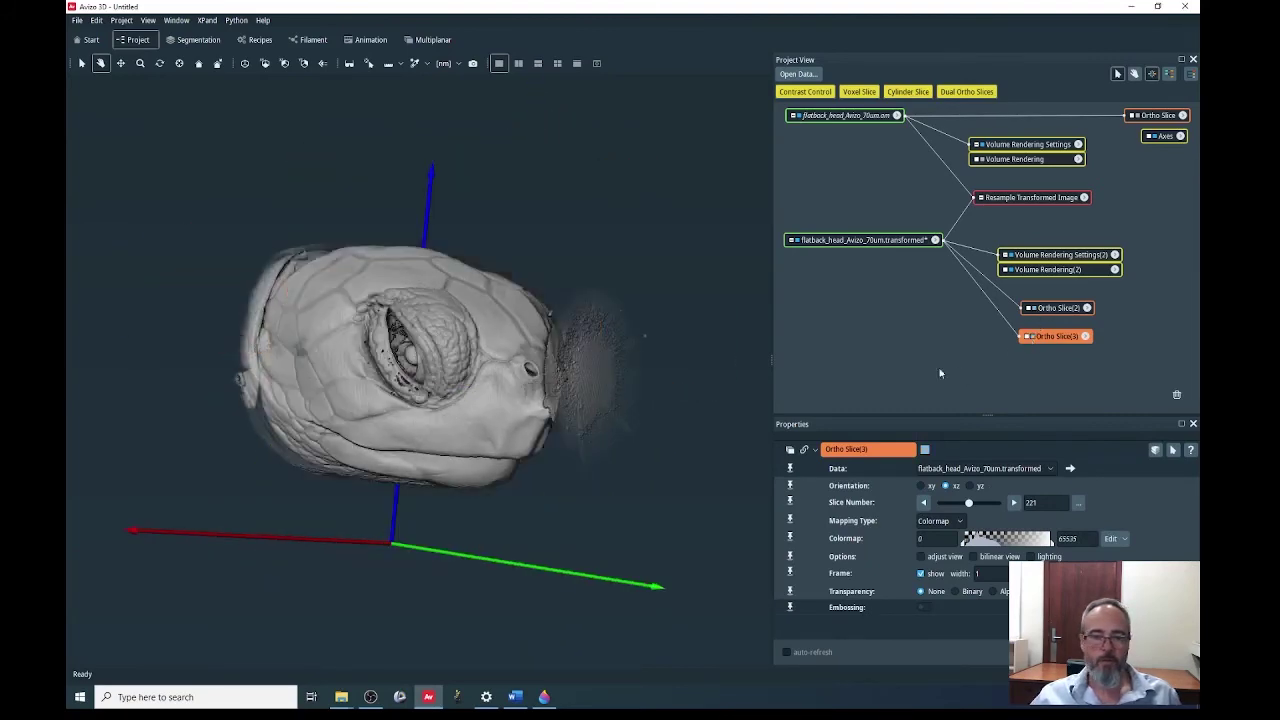
left_click_drag(367, 390, 565, 383)
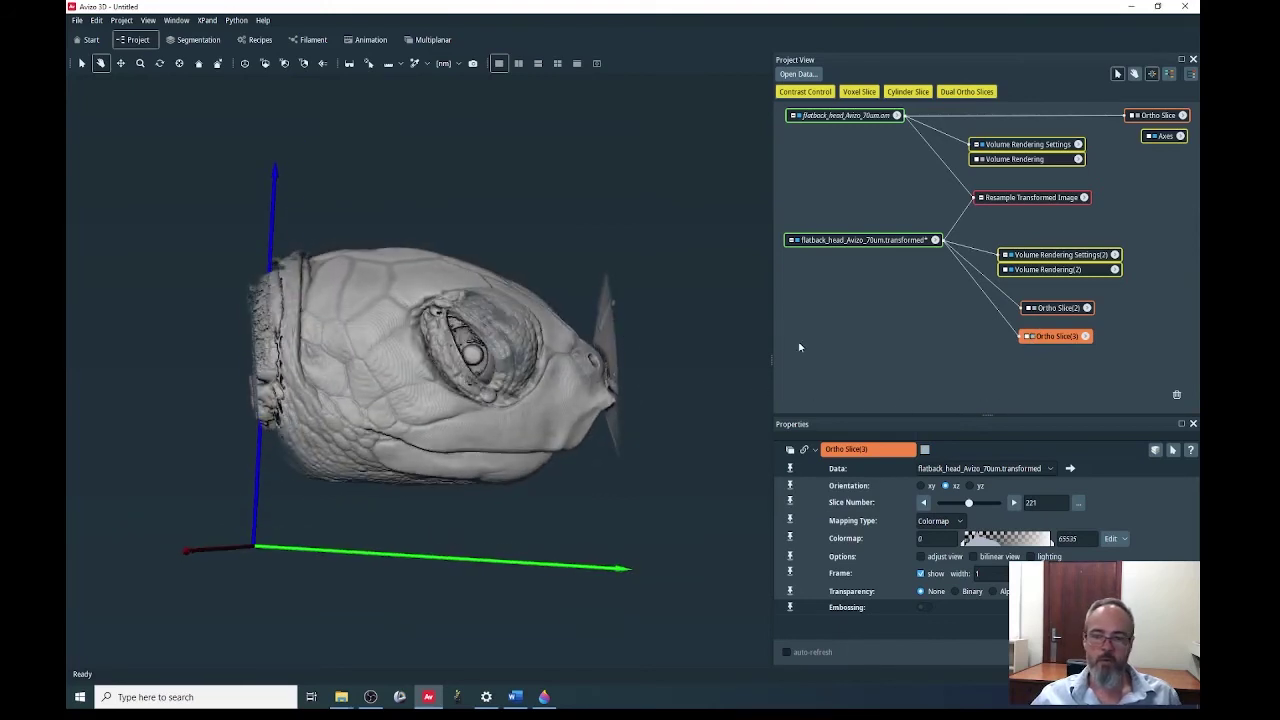
Add a Bounding Box to the transformed dataset and another to the original dataset, and compare the two from an oblique angle
right_click(903, 250)
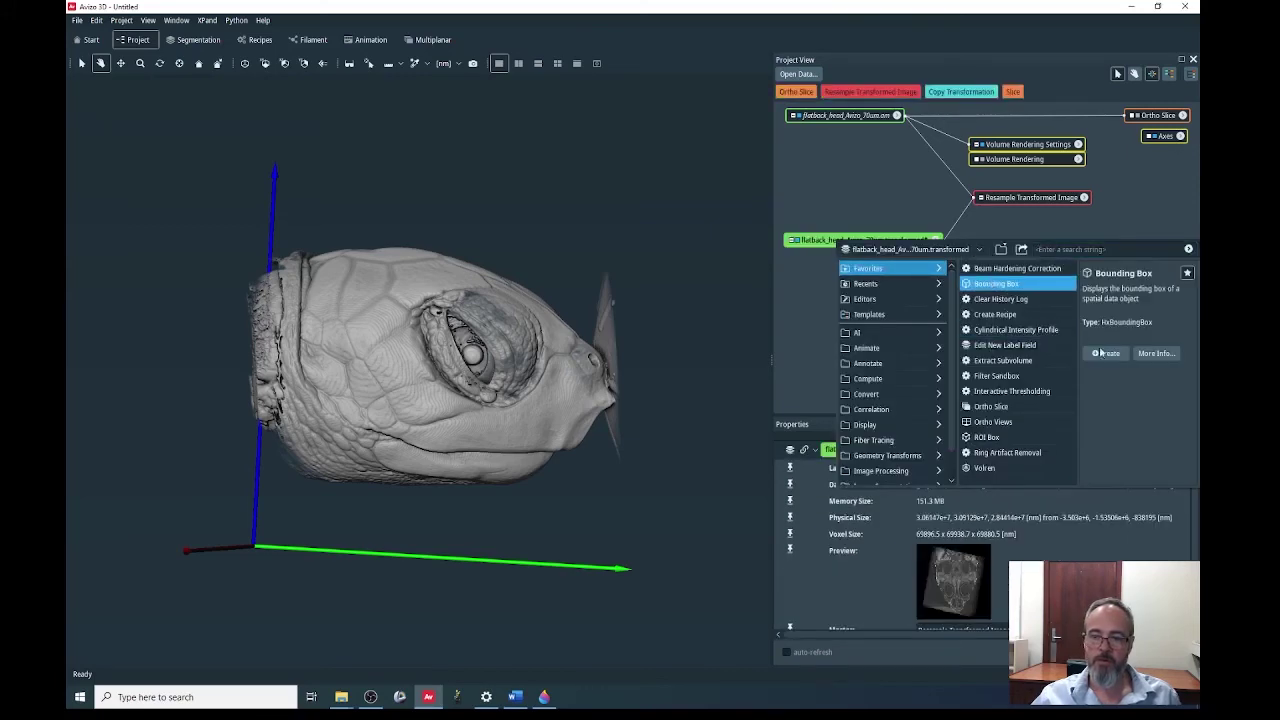
left_click(990, 284)
left_click_drag(584, 318, 662, 386)
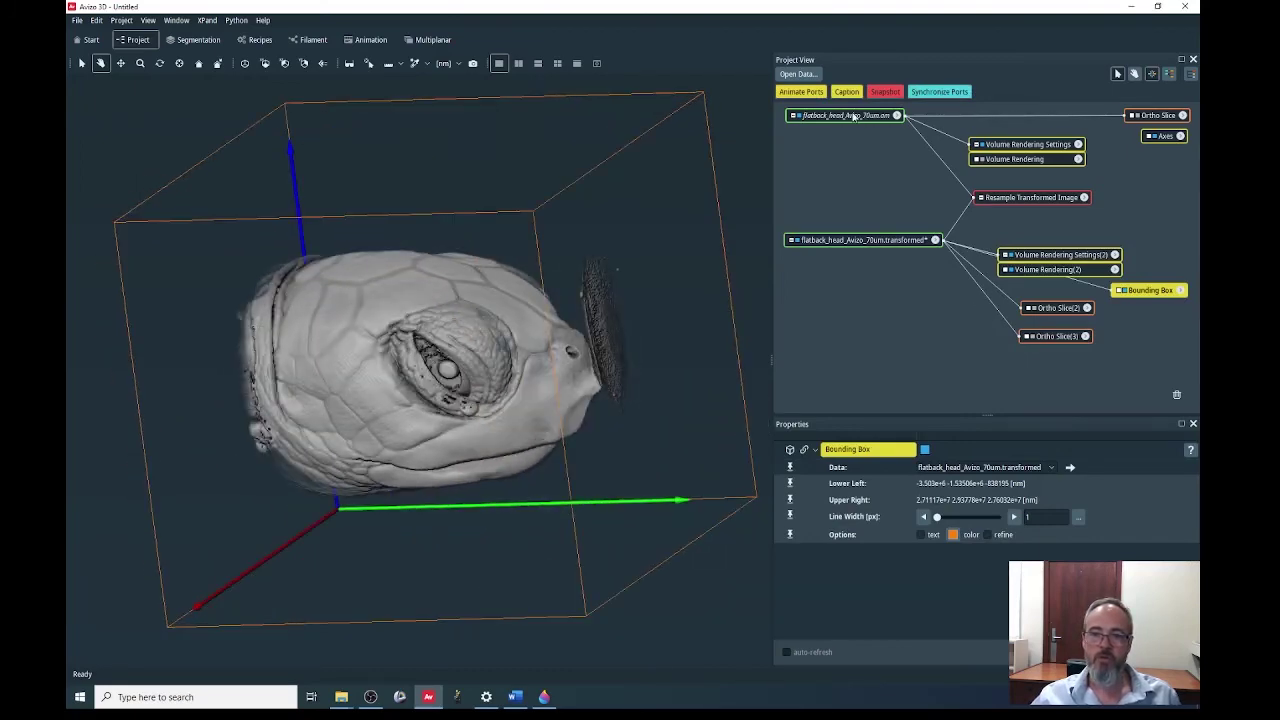
left_click(853, 116)
right_click(853, 116)
left_click(1030, 146)
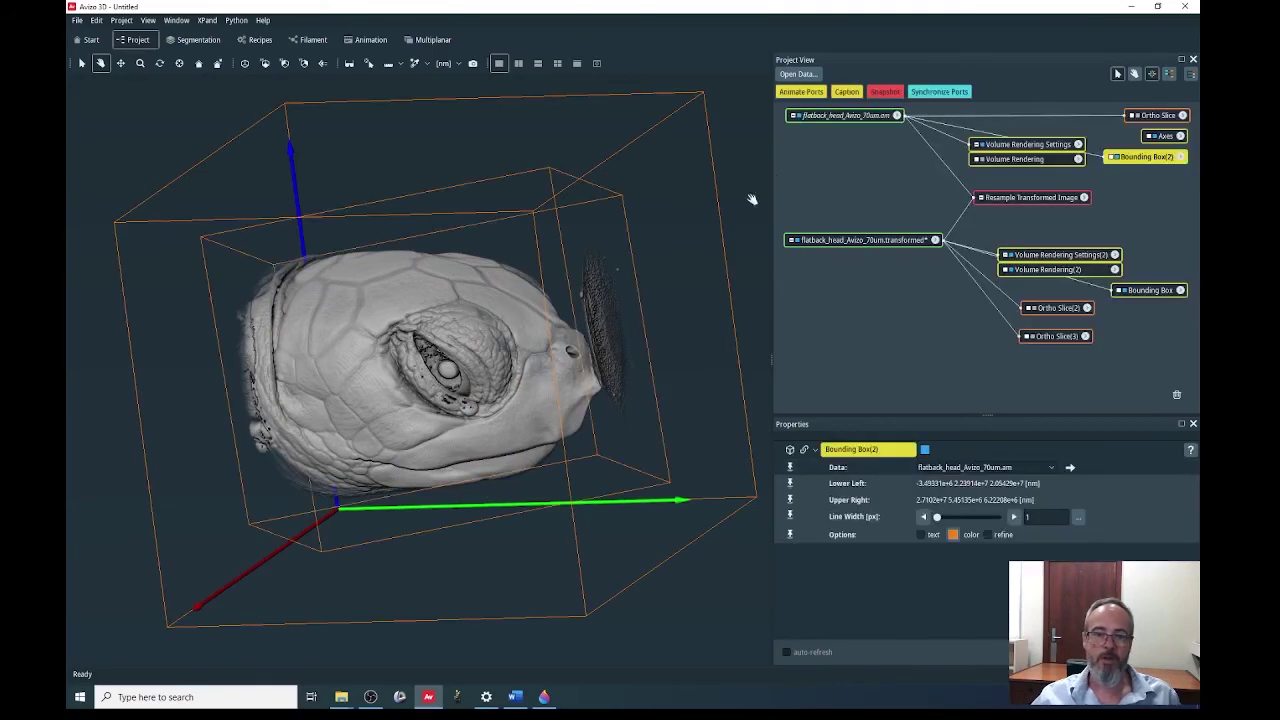
left_click_drag(580, 372, 755, 425)
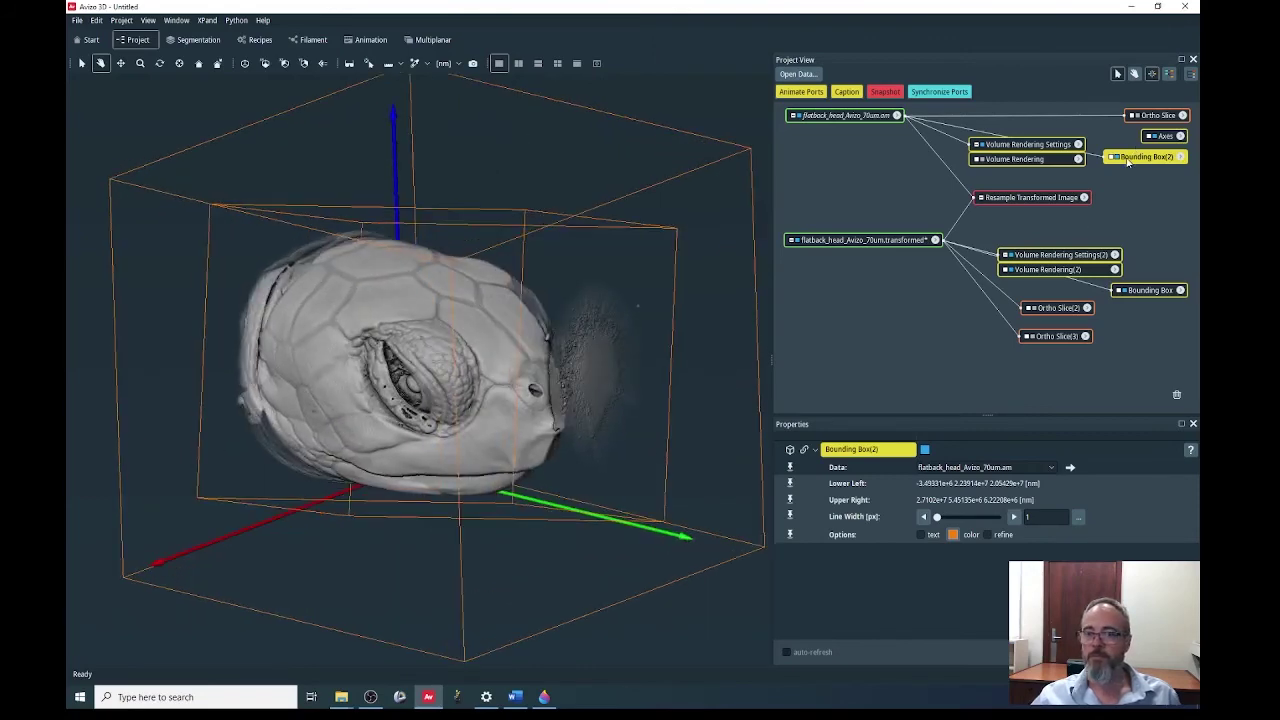
Hide both bounding boxes and move the transformed dataset slightly up in the project graph
left_click(1113, 157)
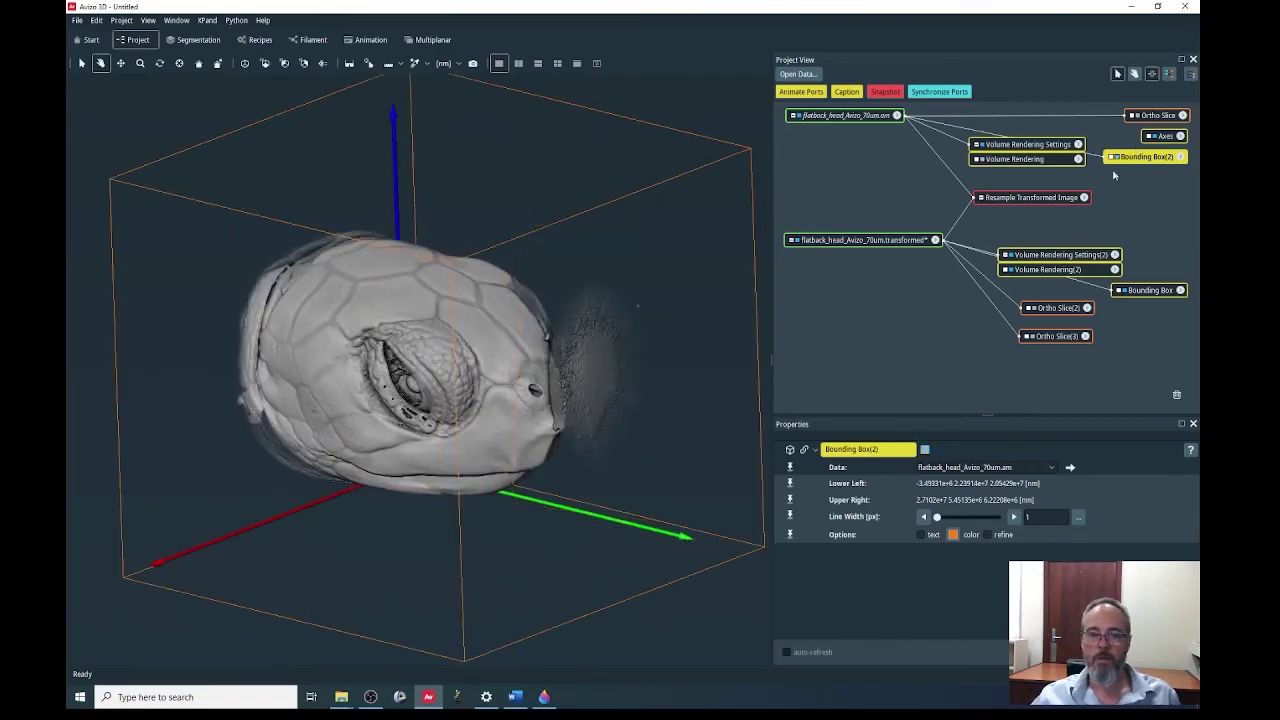
left_click(1118, 290)
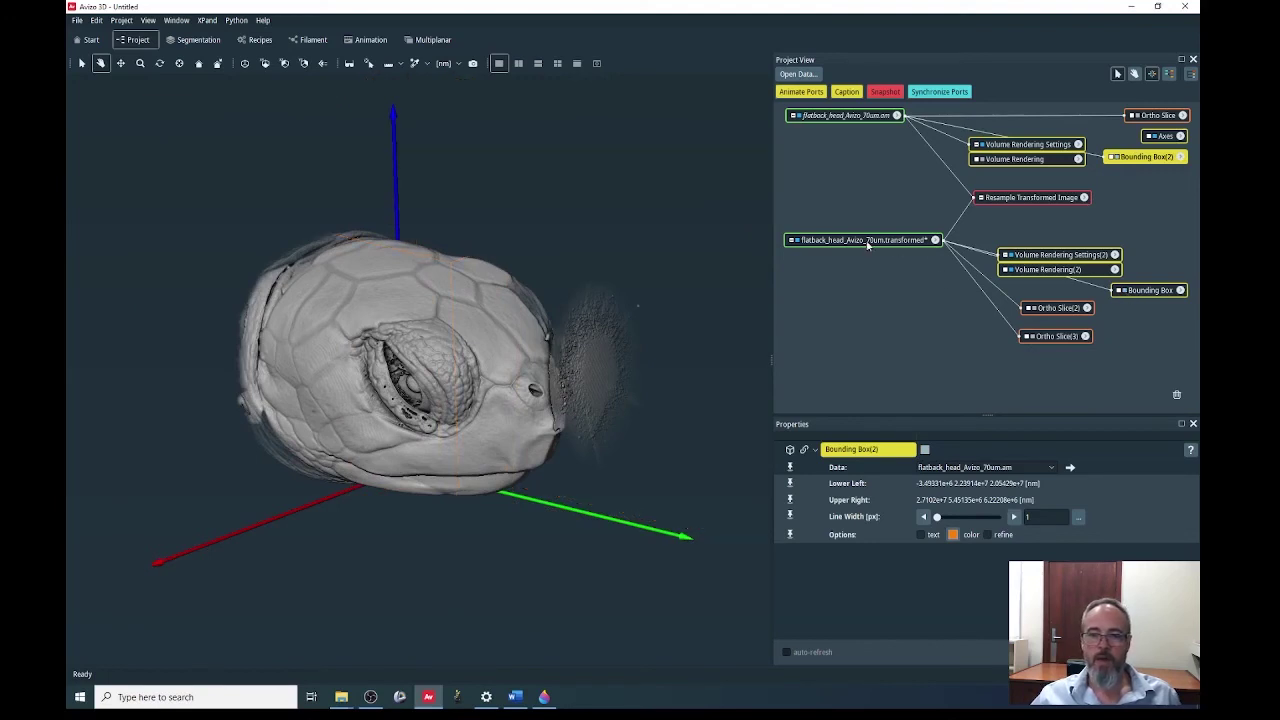
left_click_drag(867, 244, 884, 236)
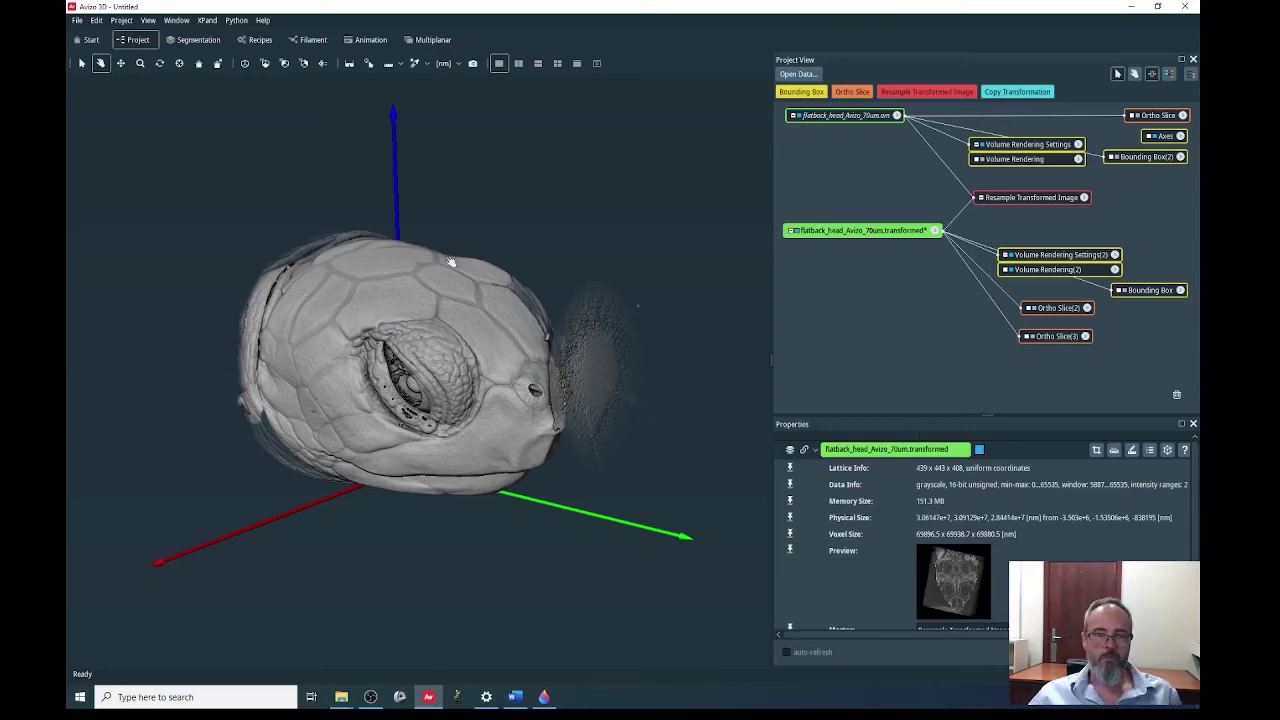
Attach an Extract Subvolume module to the transformed dataset and place it below the ortho slice modules
right_click(866, 234)
type("extr")
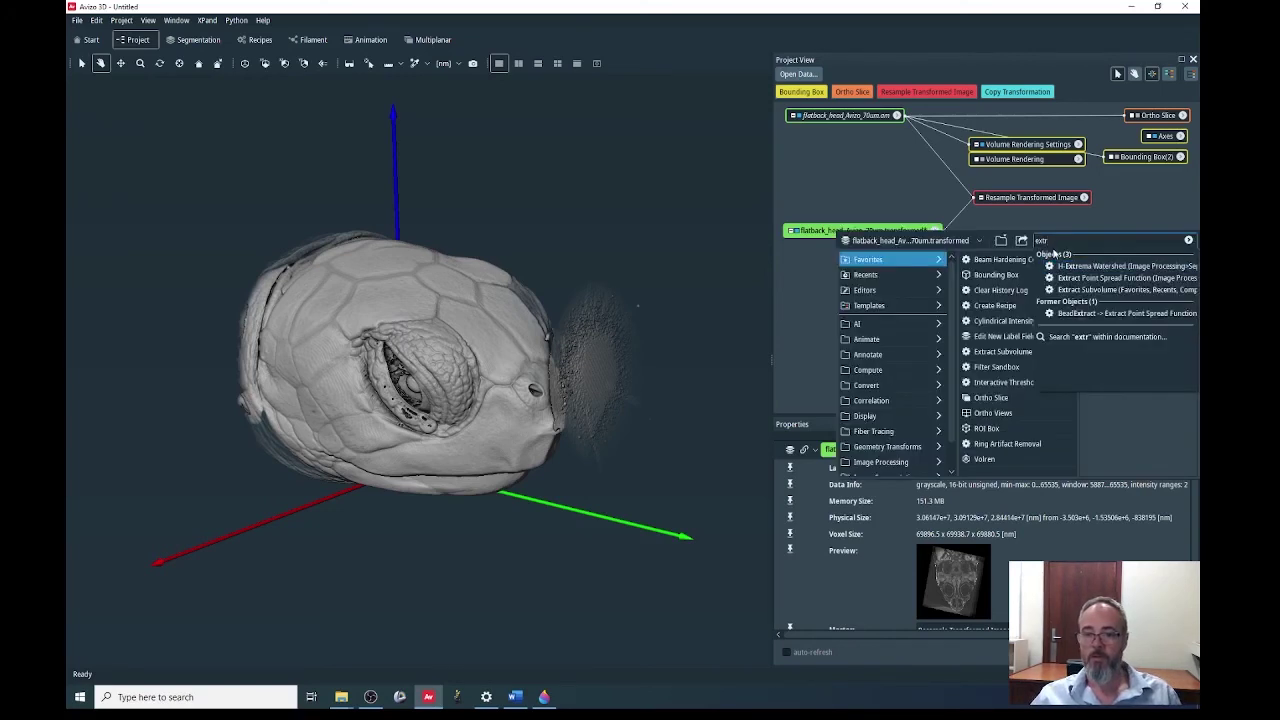
type("a")
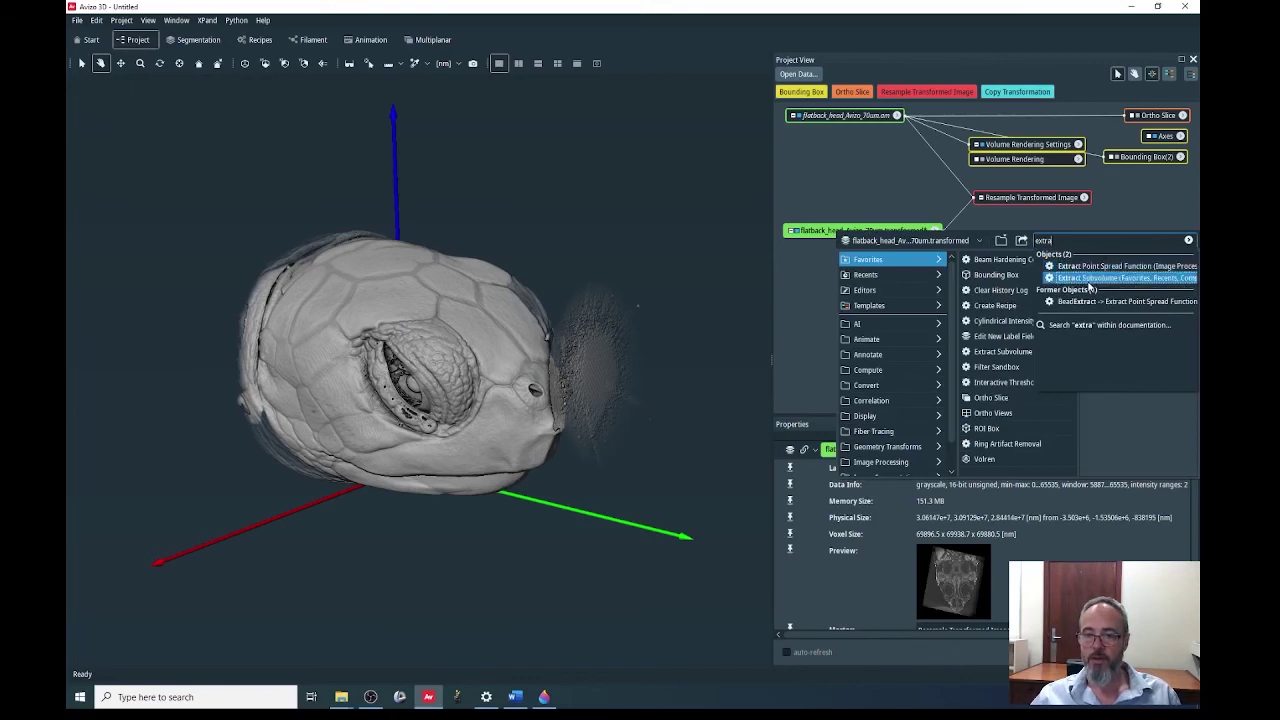
left_click(1089, 279)
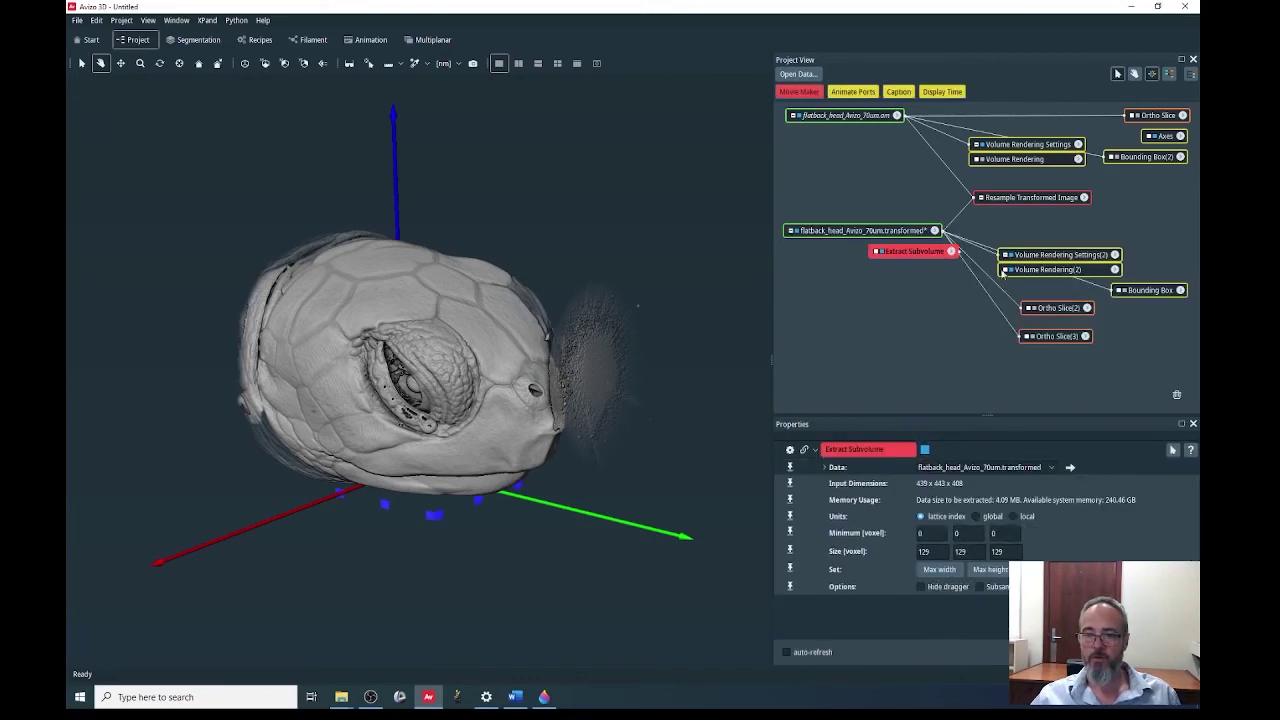
left_click(934, 357)
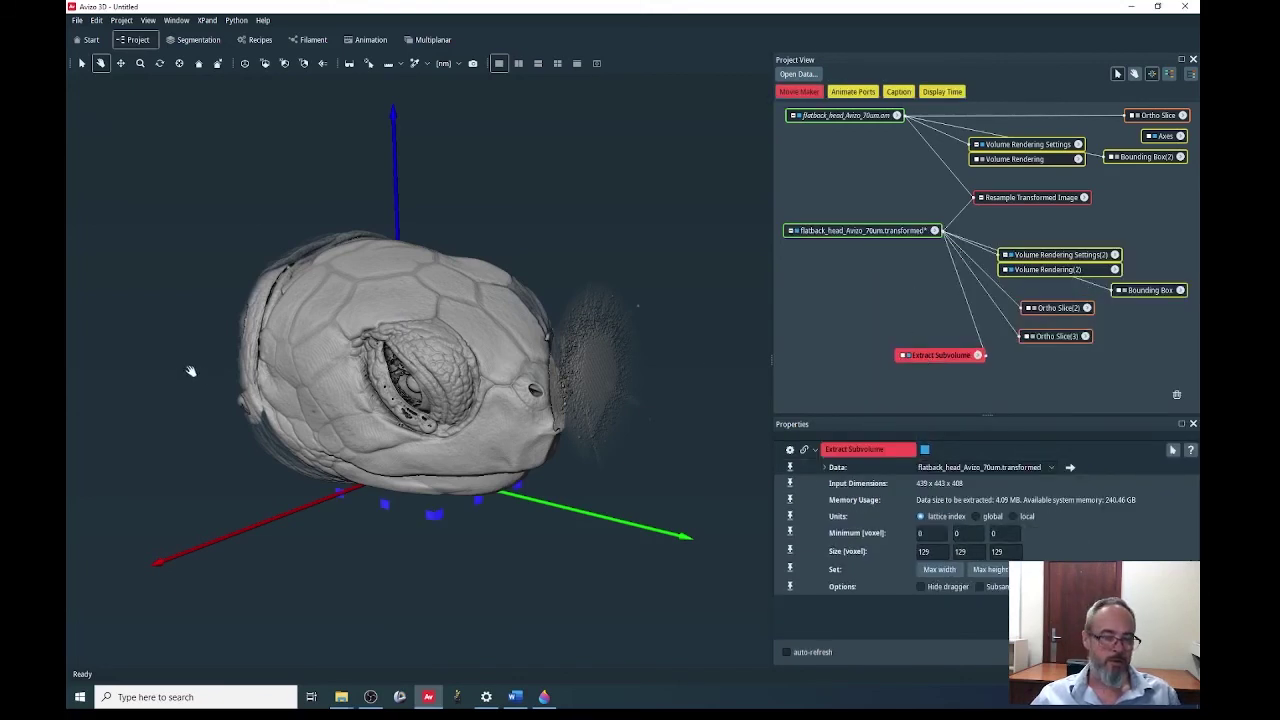
Fit the subvolume box around the head's cross-section, with x starting at 90 and 290 voxels wide, z starting at 73 and 257 voxels high
left_click_drag(166, 380, 566, 271)
key("Escape")
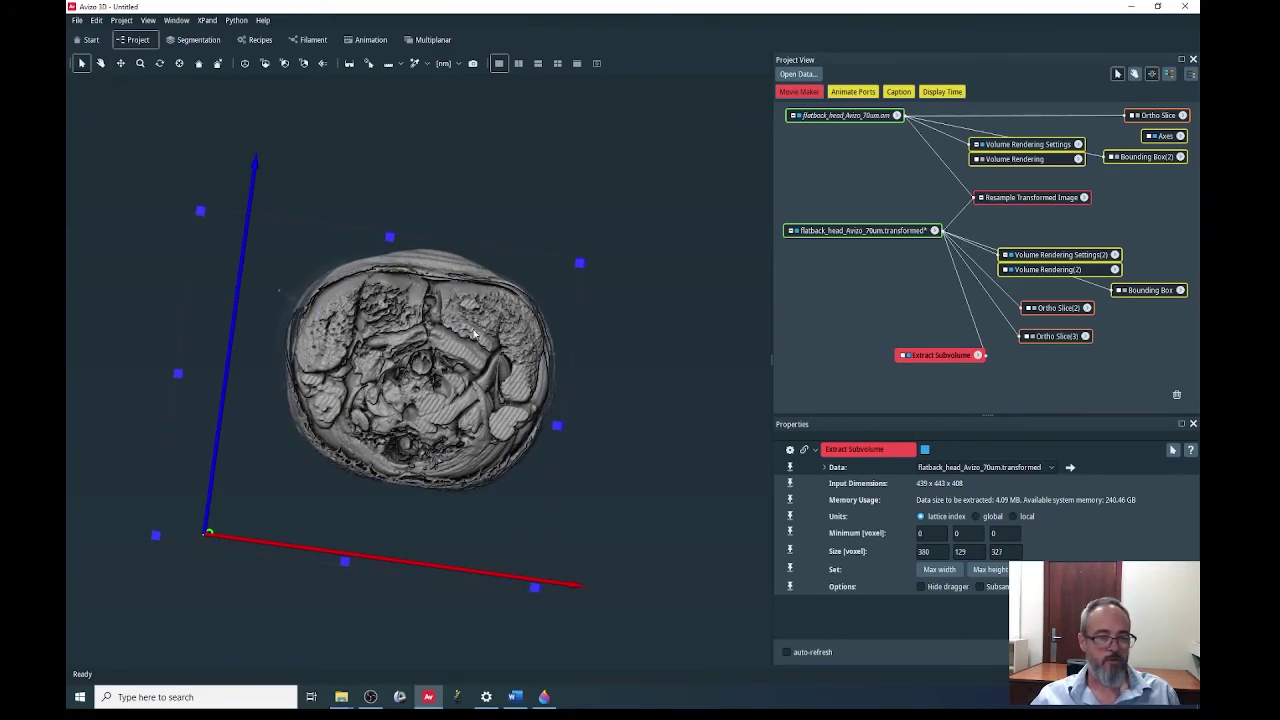
left_click_drag(177, 374, 285, 424)
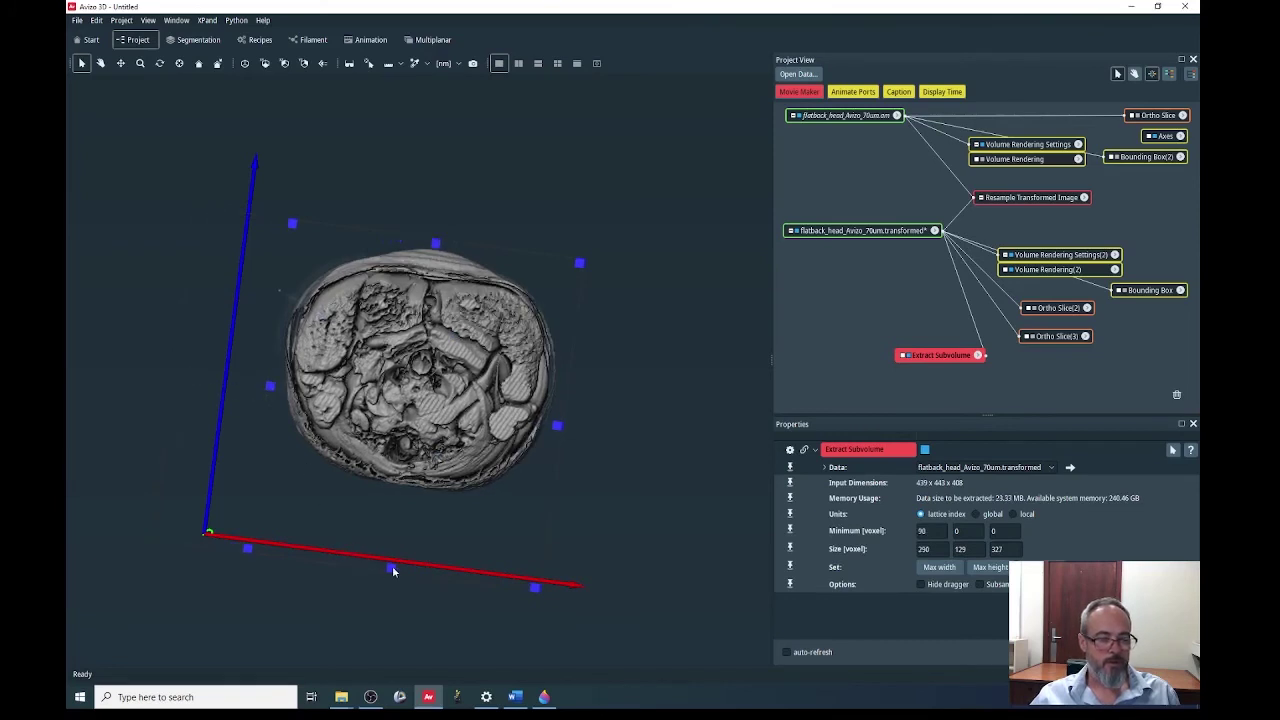
left_click_drag(413, 506, 415, 500)
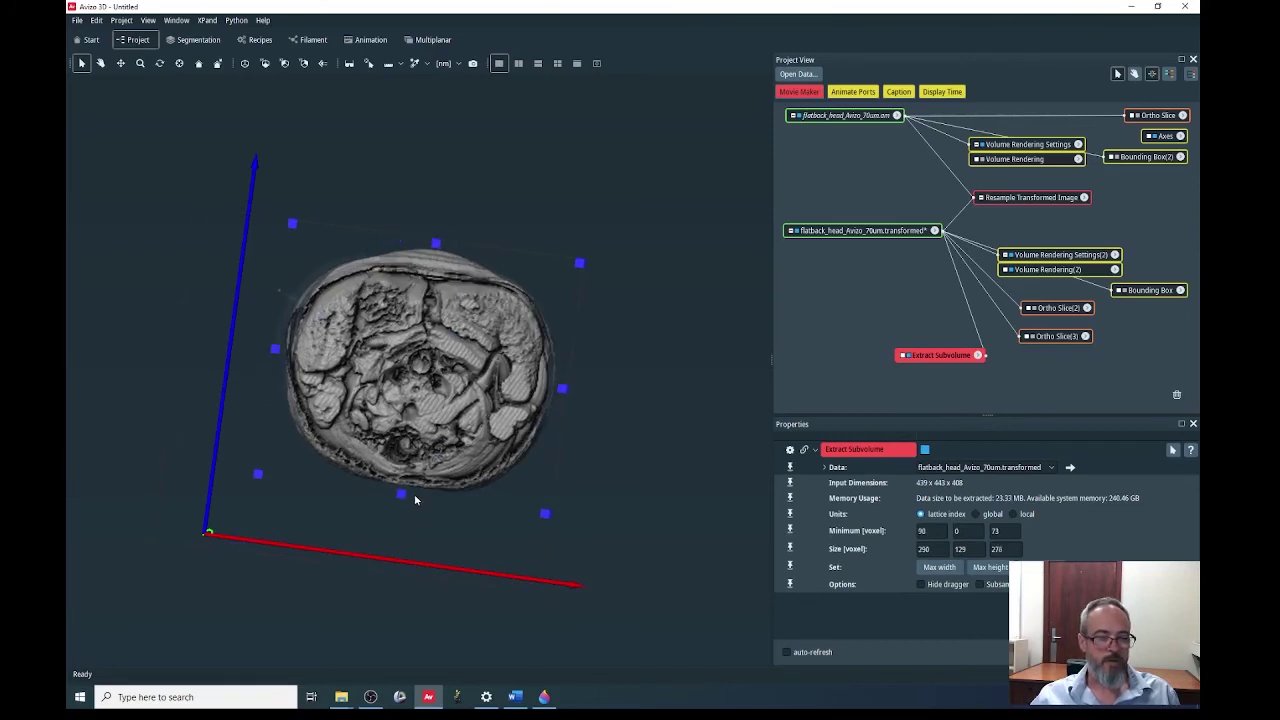
left_click_drag(440, 227, 436, 256)
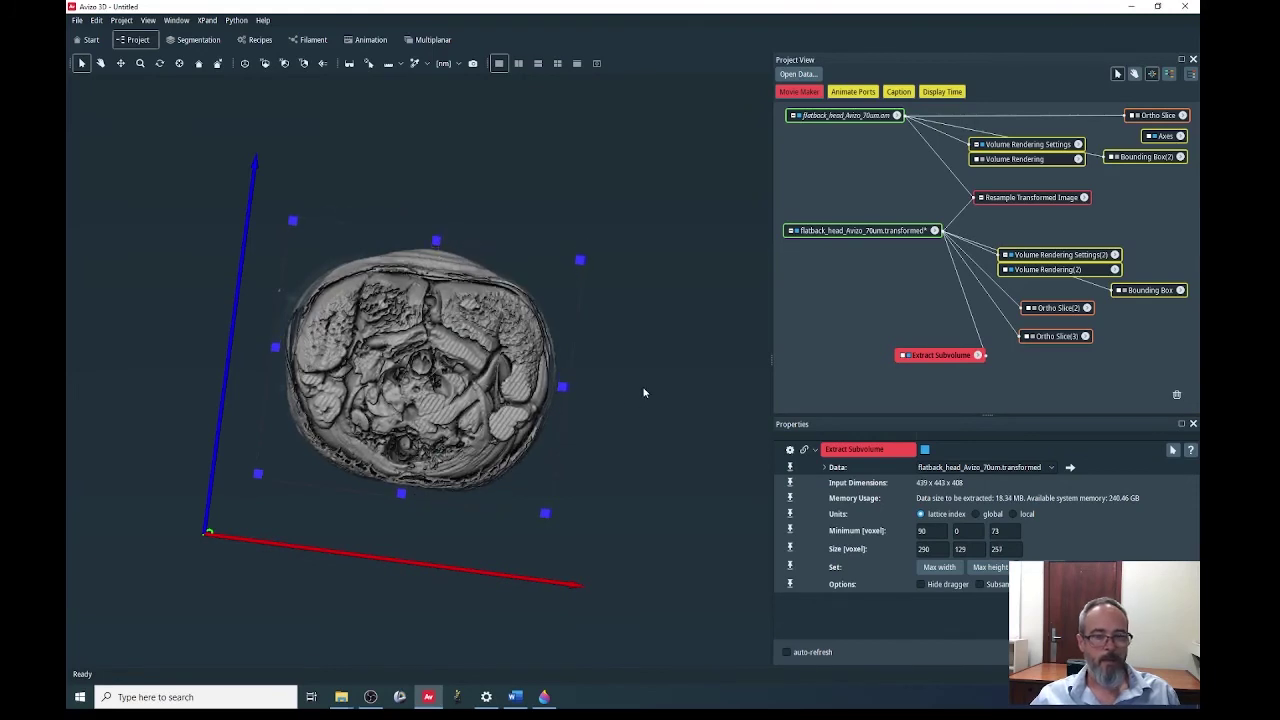
Adjust the subvolume box along y to start at 114 and span 303 voxels, cutting off the neck, and check it from the side
left_click(265, 63)
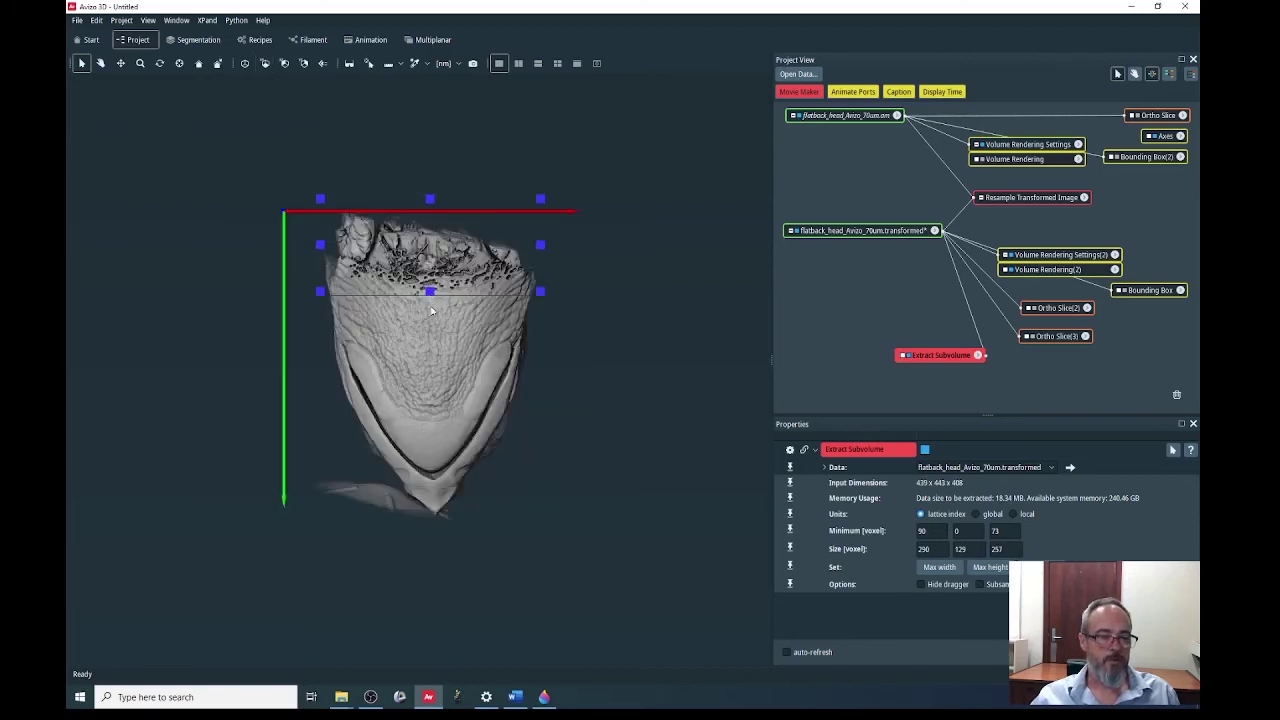
left_click_drag(432, 316, 428, 522)
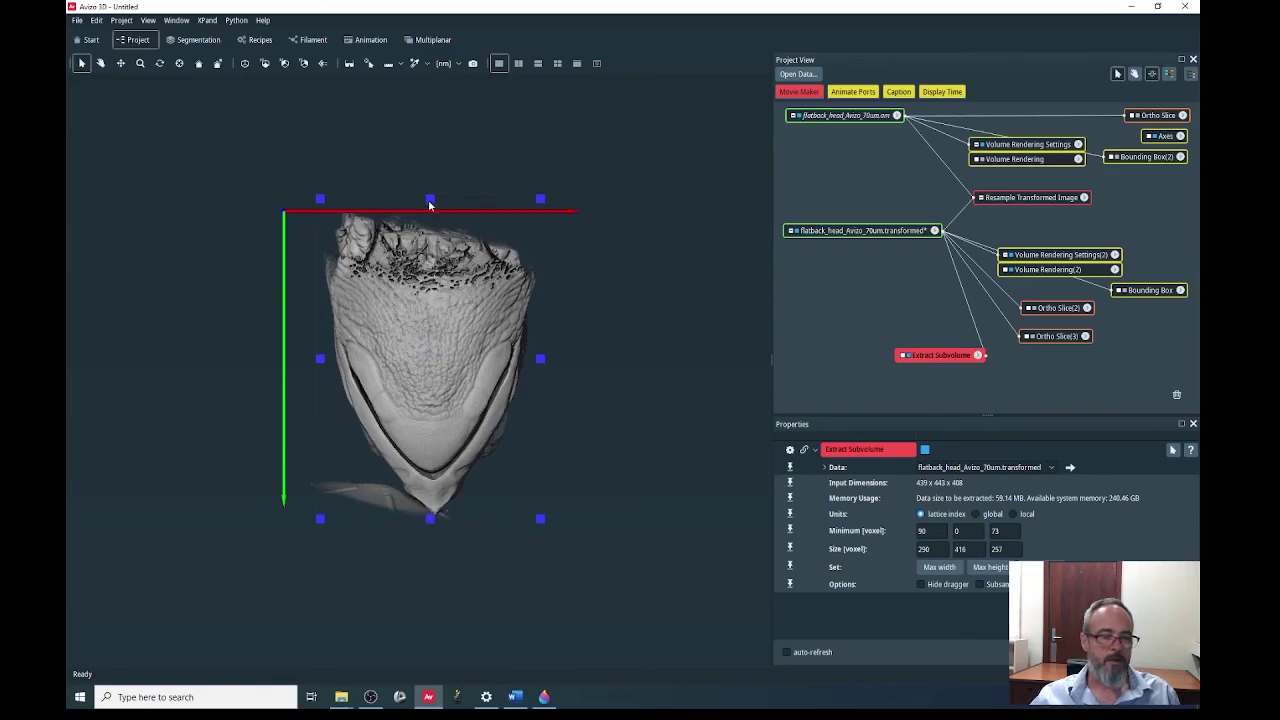
left_click_drag(430, 204, 431, 294)
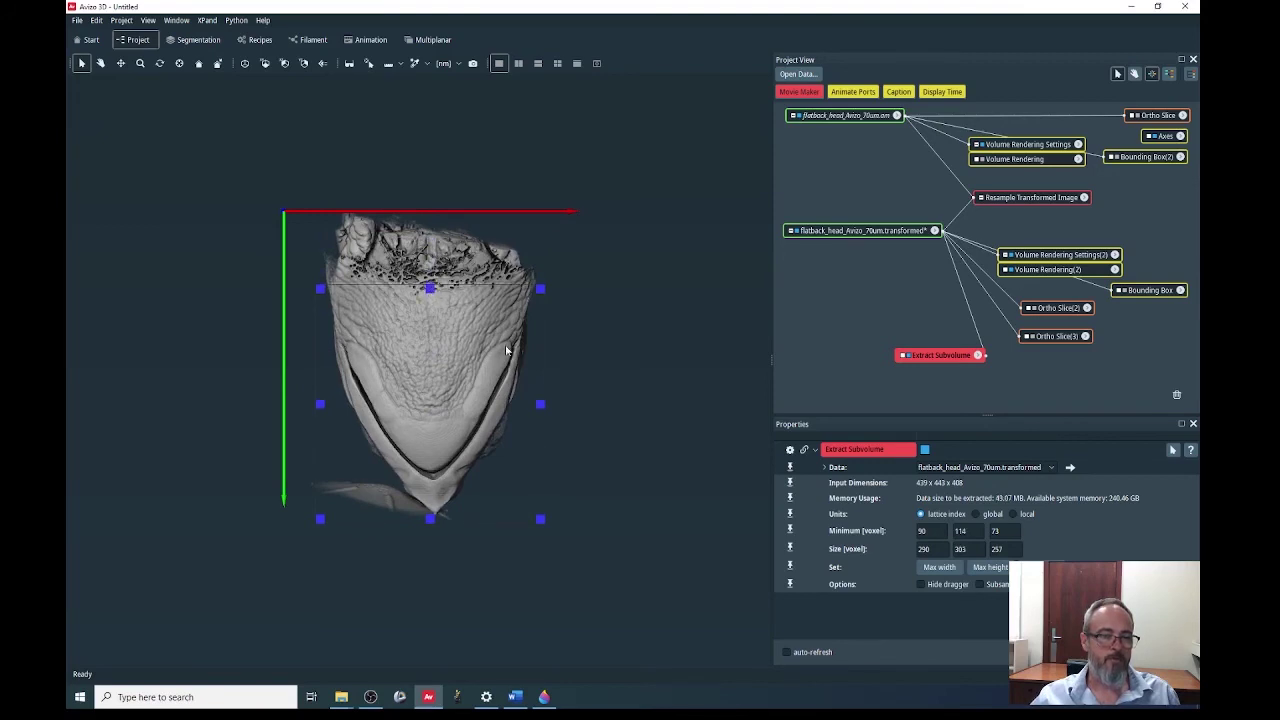
left_click(304, 64)
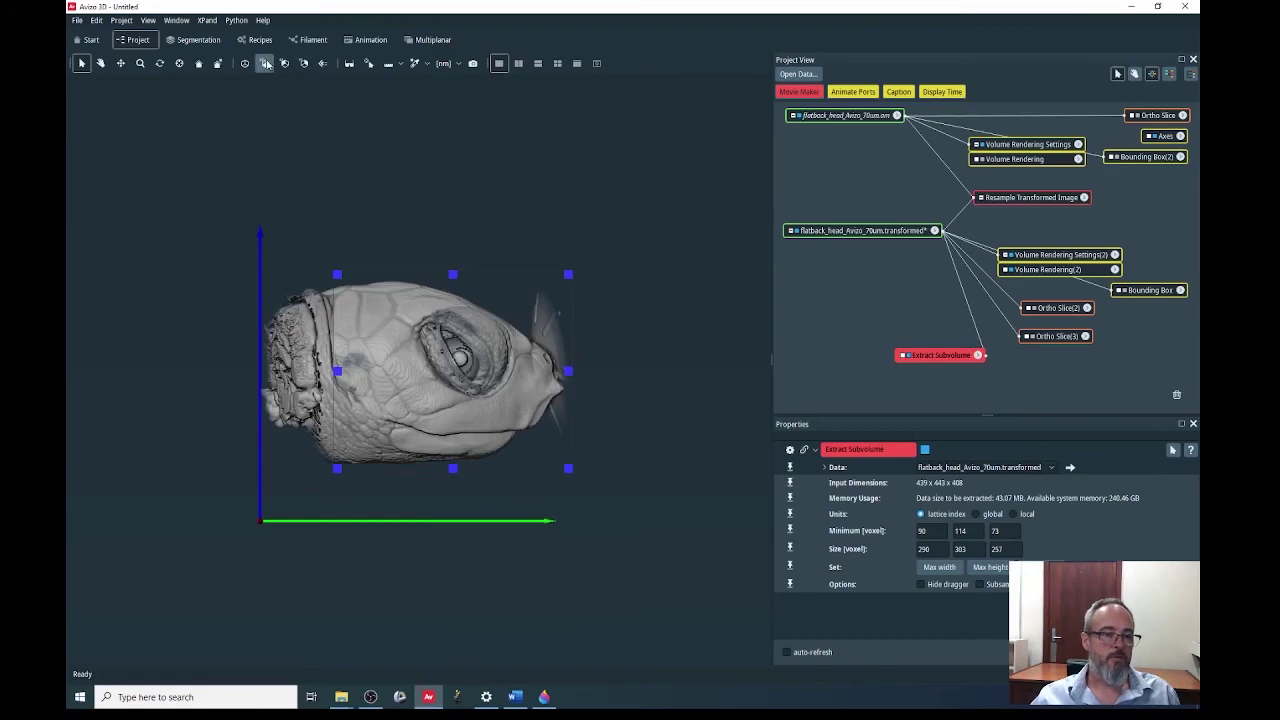
left_click(266, 63)
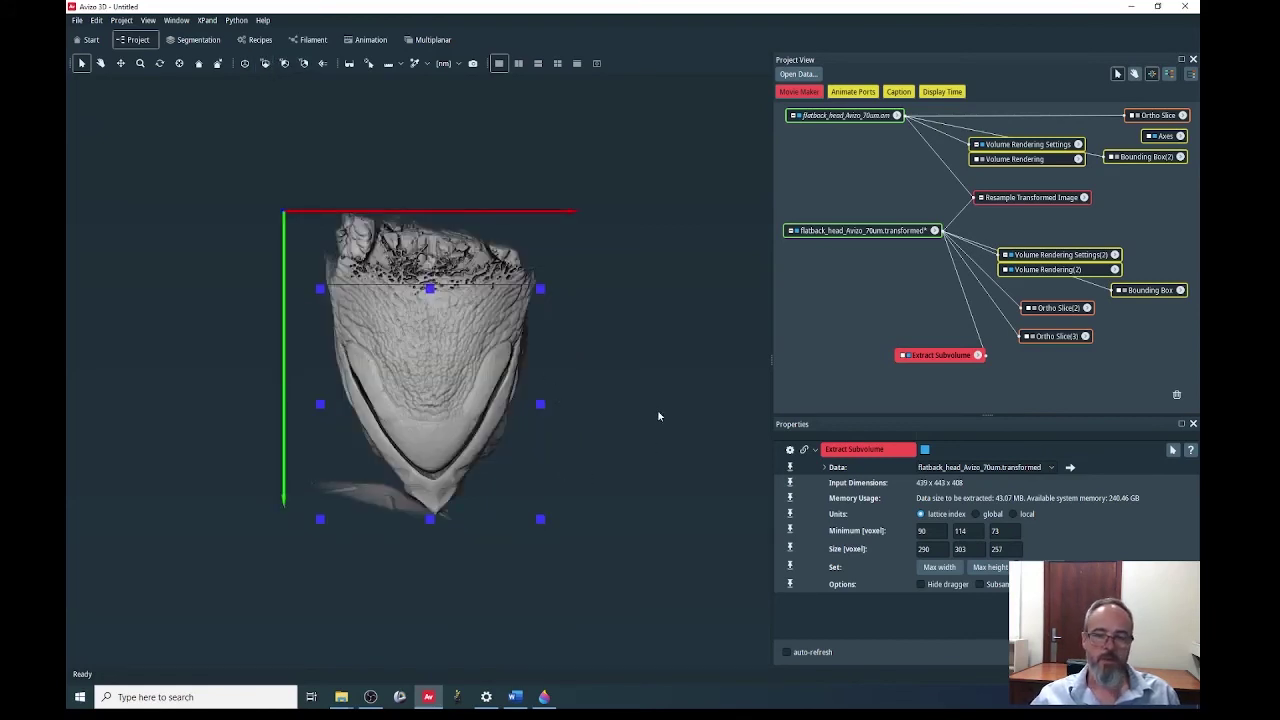
Extract the subvolume and arrange its module and the extracted dataset below the transformed dataset in the project graph
left_click_drag(944, 360, 986, 369)
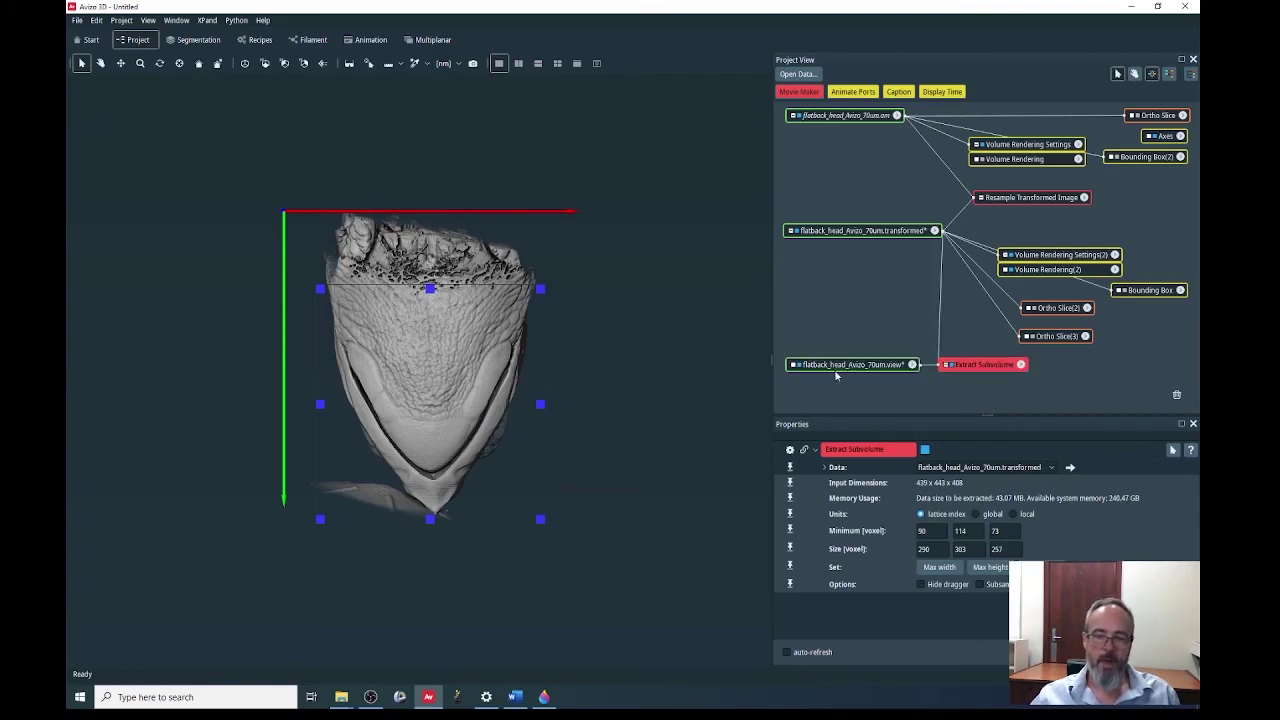
left_click(851, 366)
left_click_drag(849, 376, 852, 399)
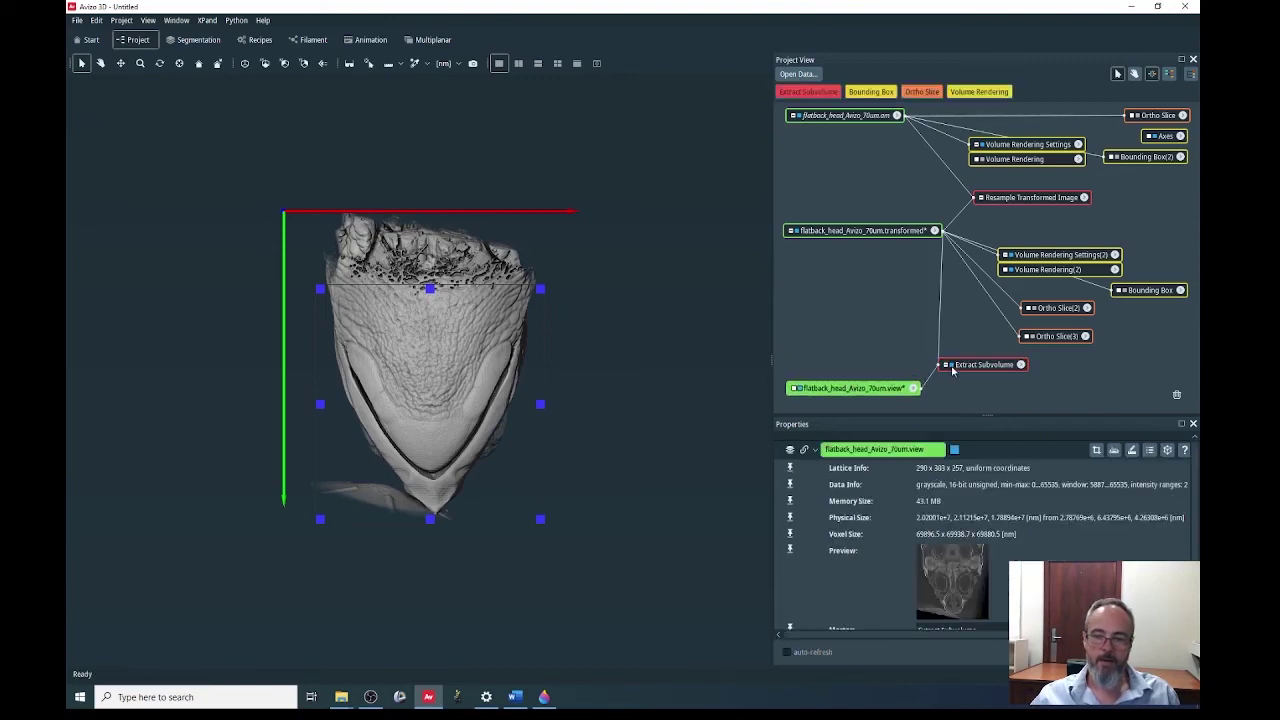
left_click_drag(974, 366, 969, 331)
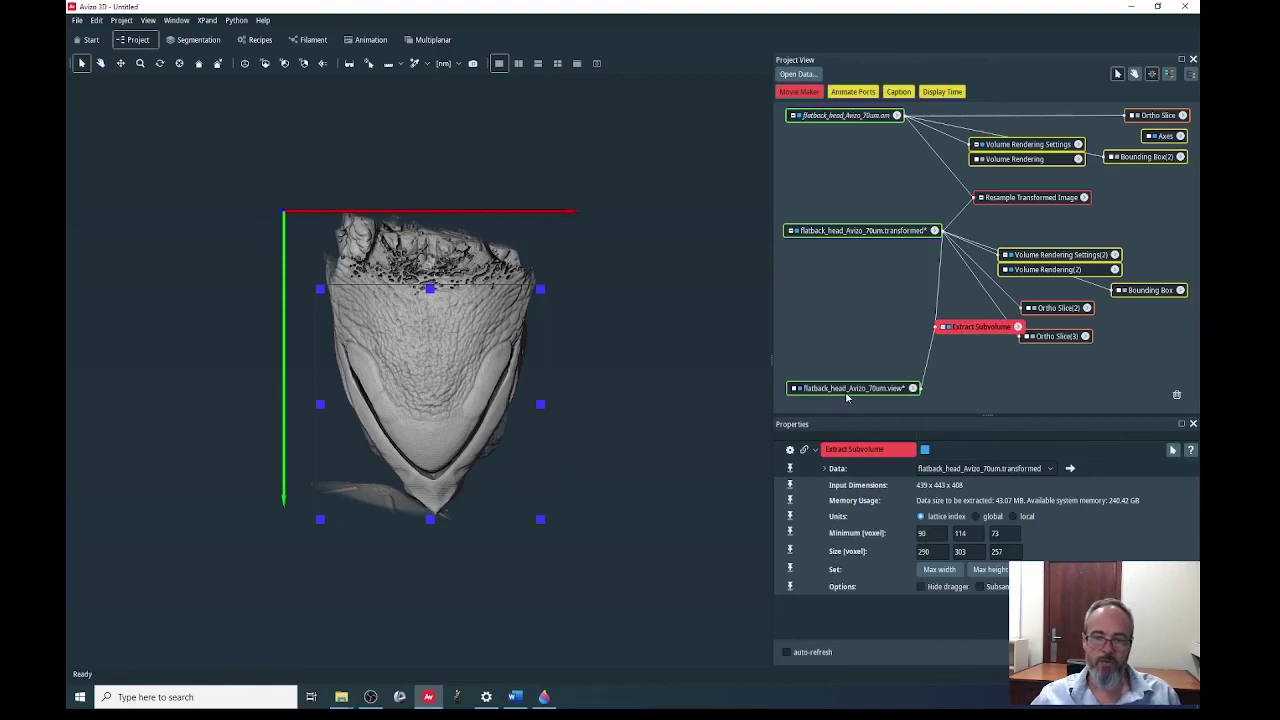
left_click_drag(845, 393, 851, 378)
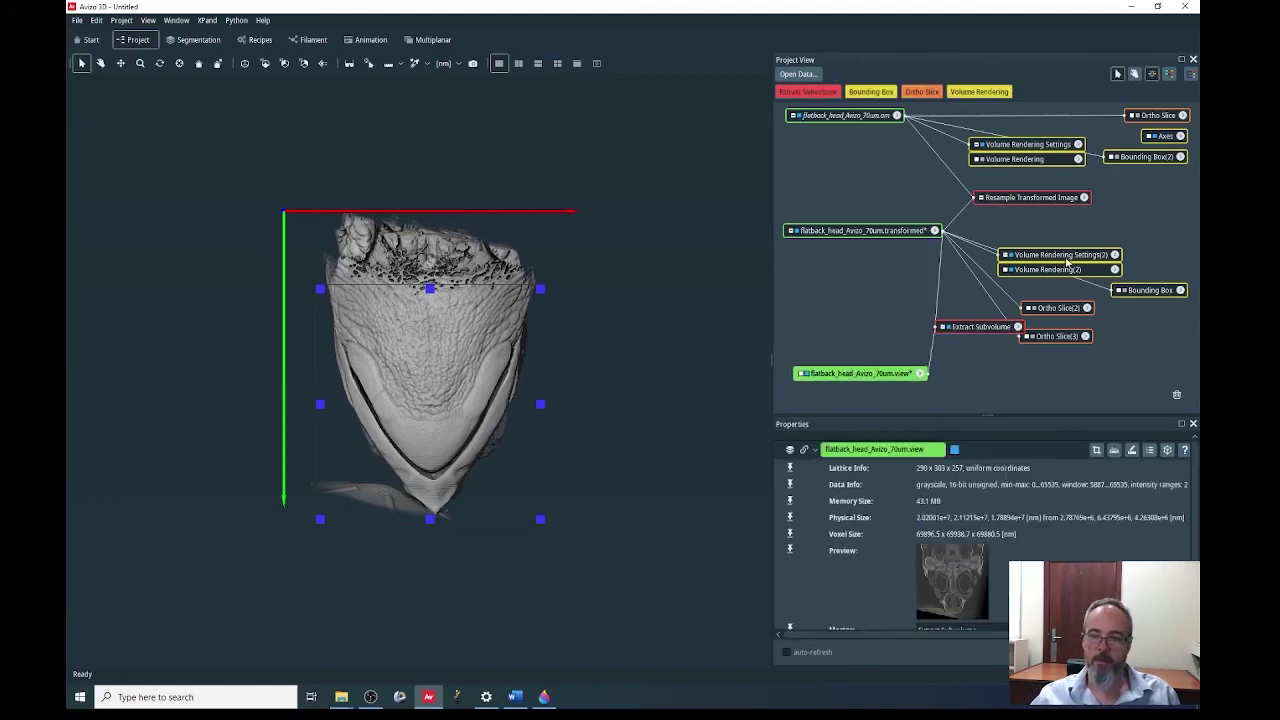
Turn off Auto adjust range for the colormap of the transformed dataset's volume rendering and check the option
left_click(1047, 270)
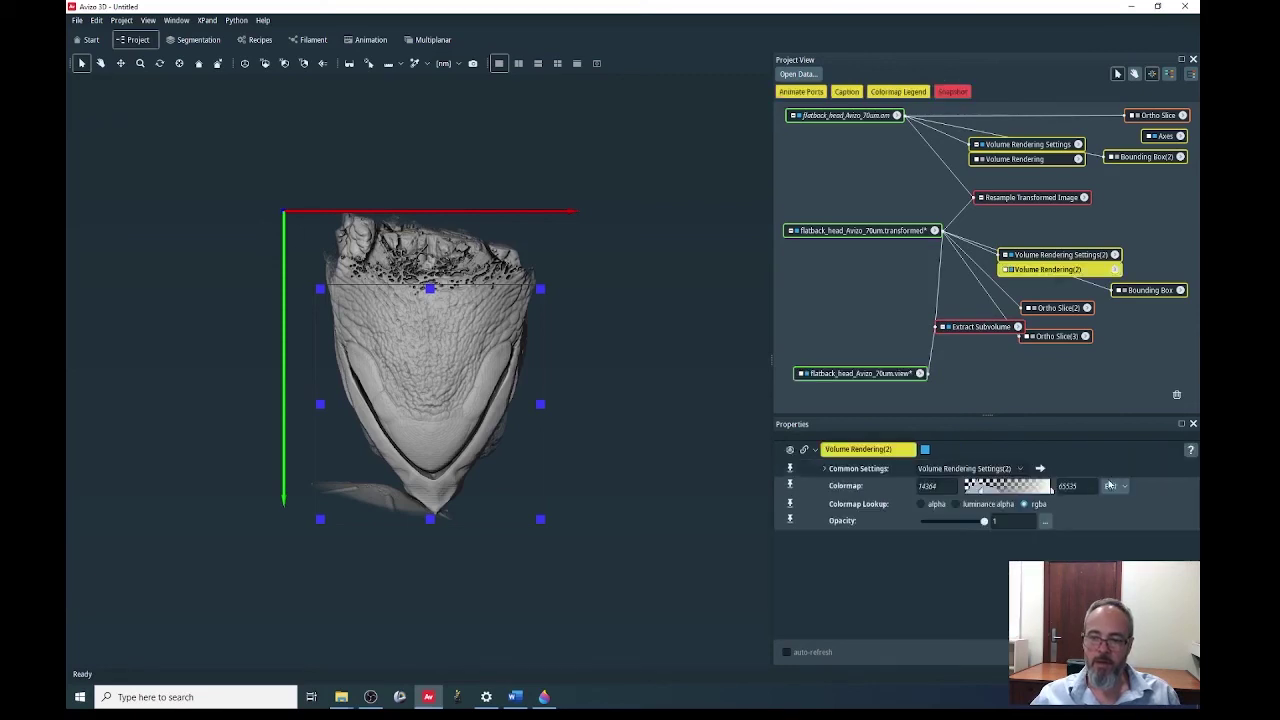
left_click(1114, 487)
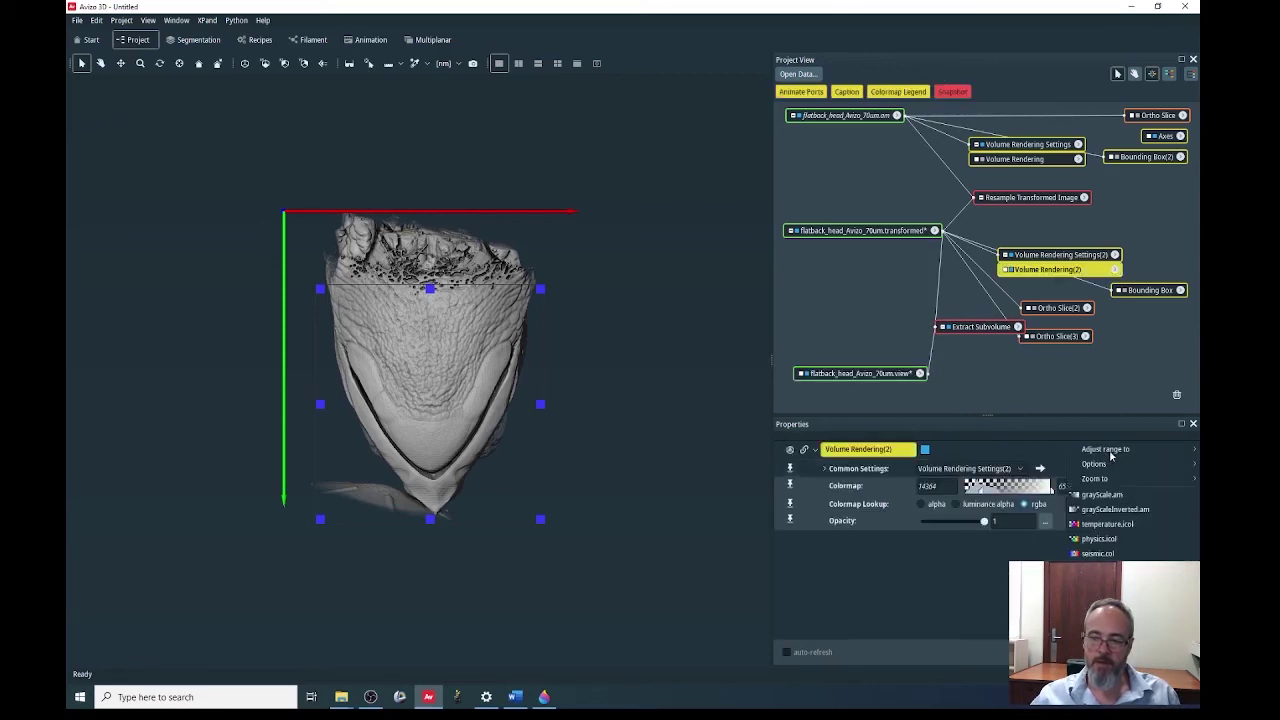
mouse_move(1093, 464)
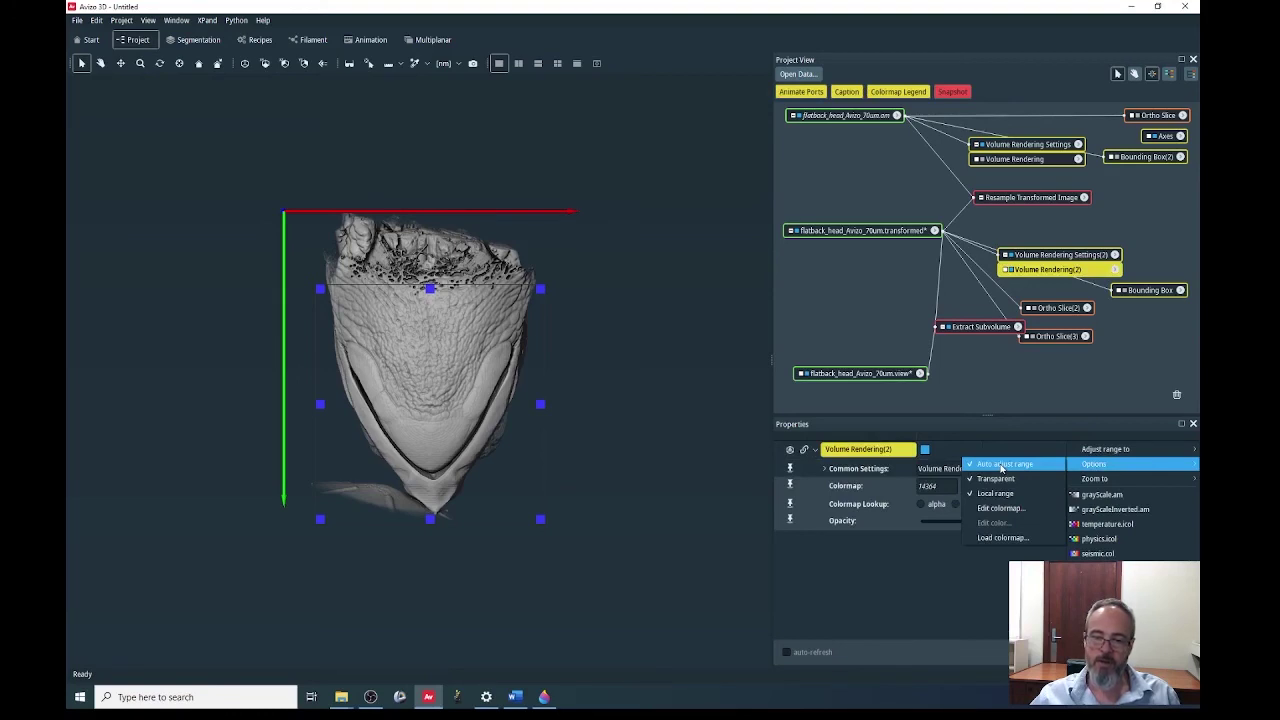
left_click(1001, 465)
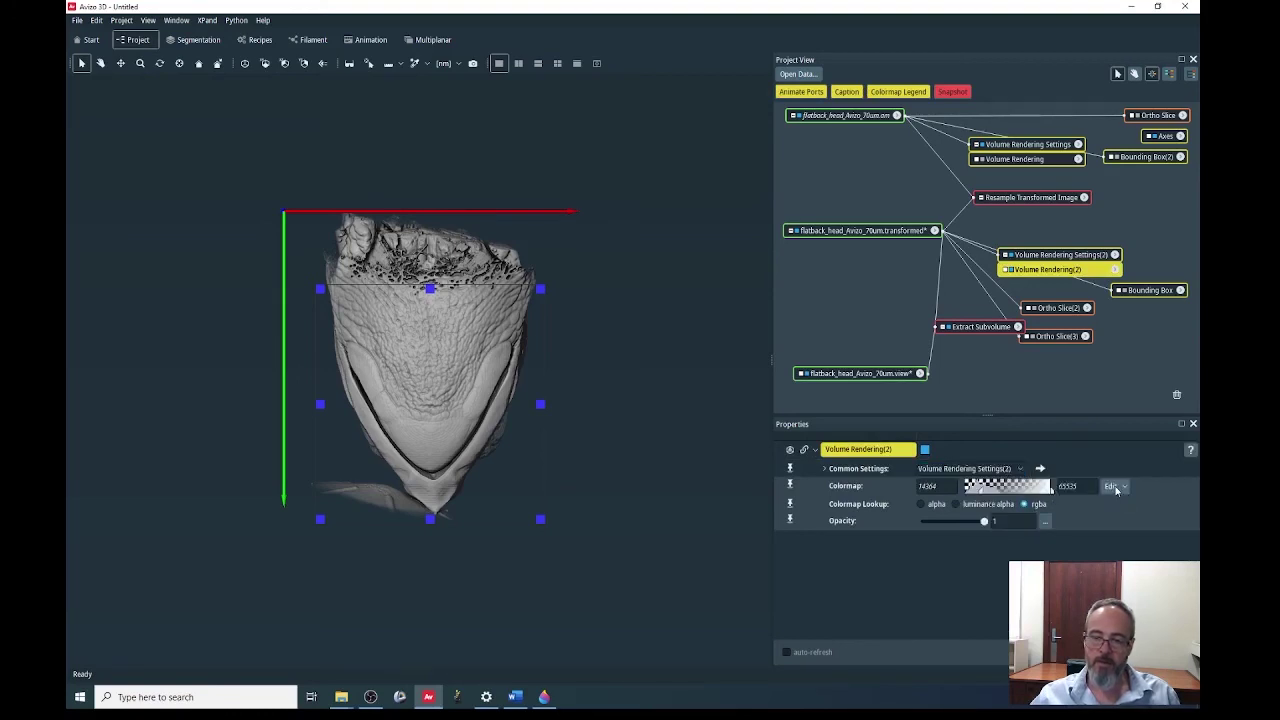
left_click(1113, 487)
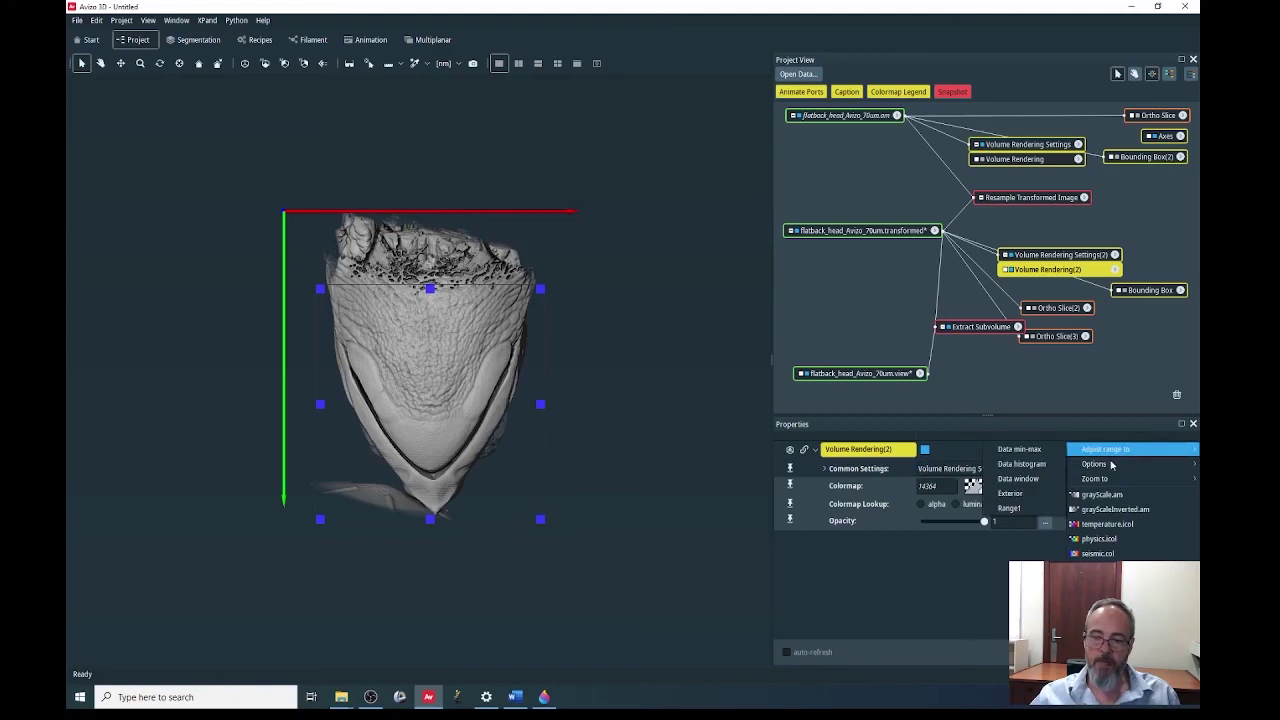
mouse_move(1111, 464)
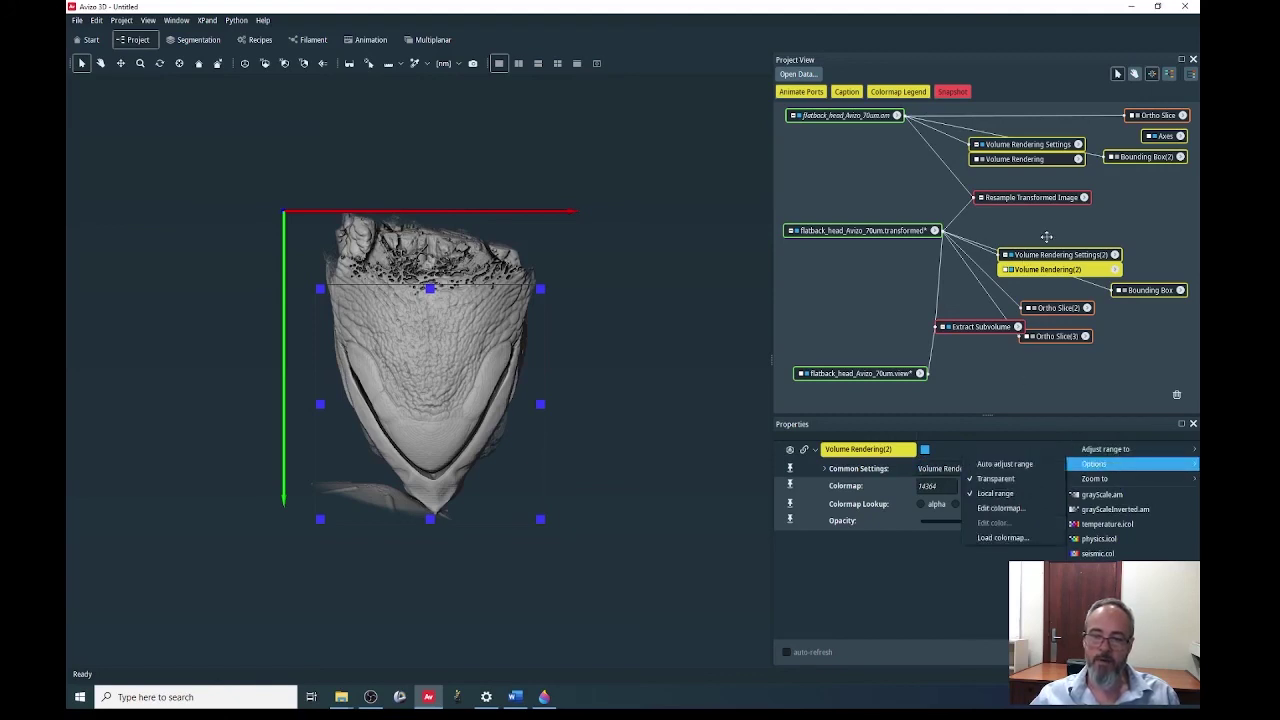
Reconnect the transformed dataset's volume rendering settings to the extracted subvolume and place the rendering modules beside that dataset
left_click_drag(1050, 235, 1080, 217)
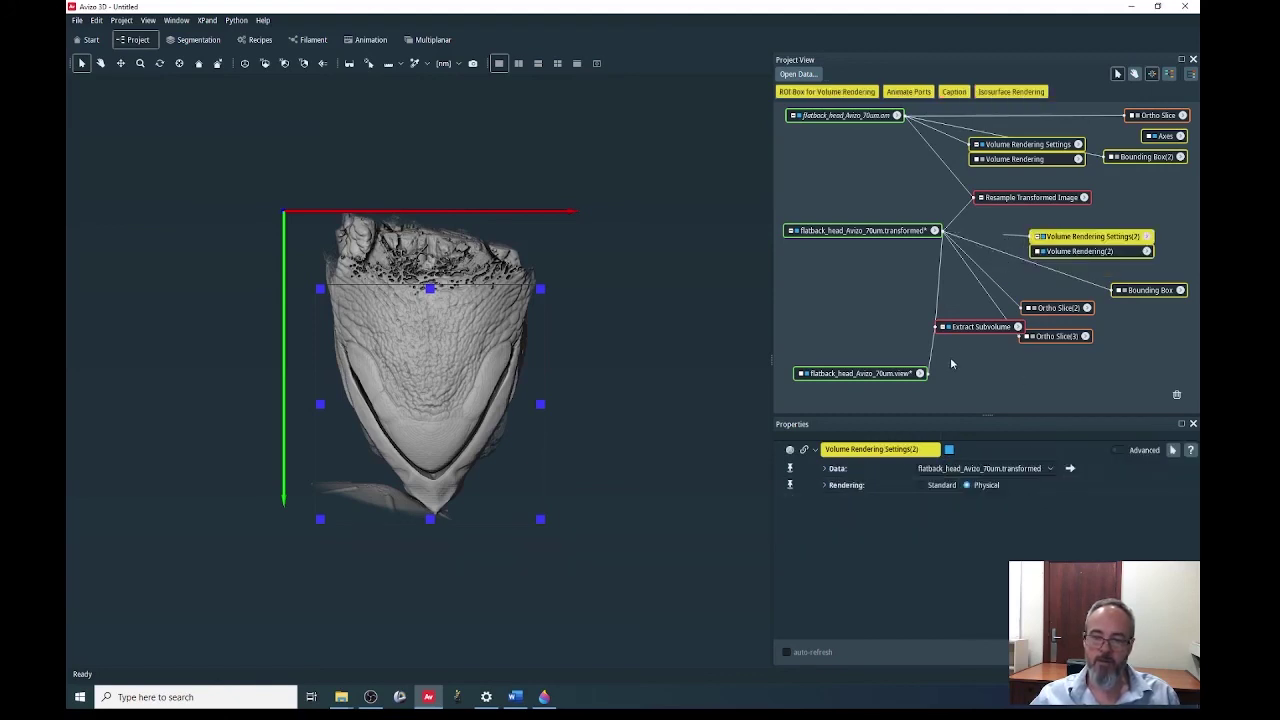
left_click_drag(948, 367, 928, 376)
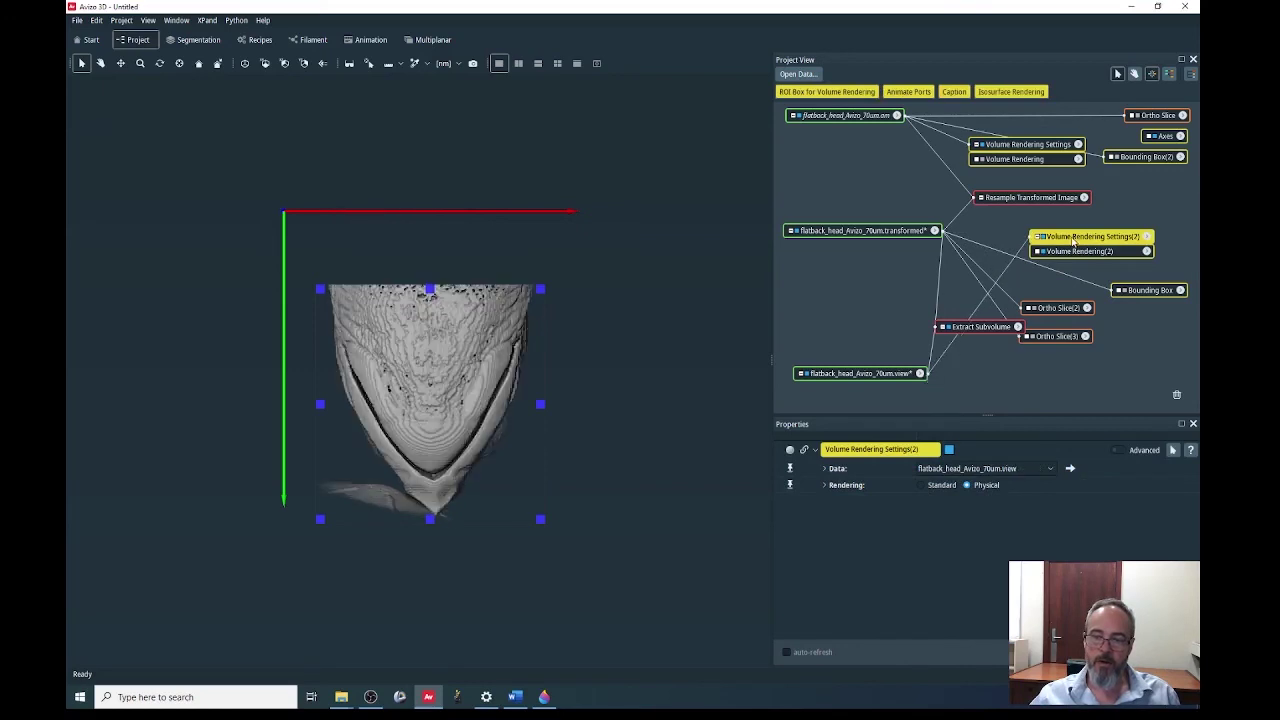
left_click_drag(1015, 360, 1008, 373)
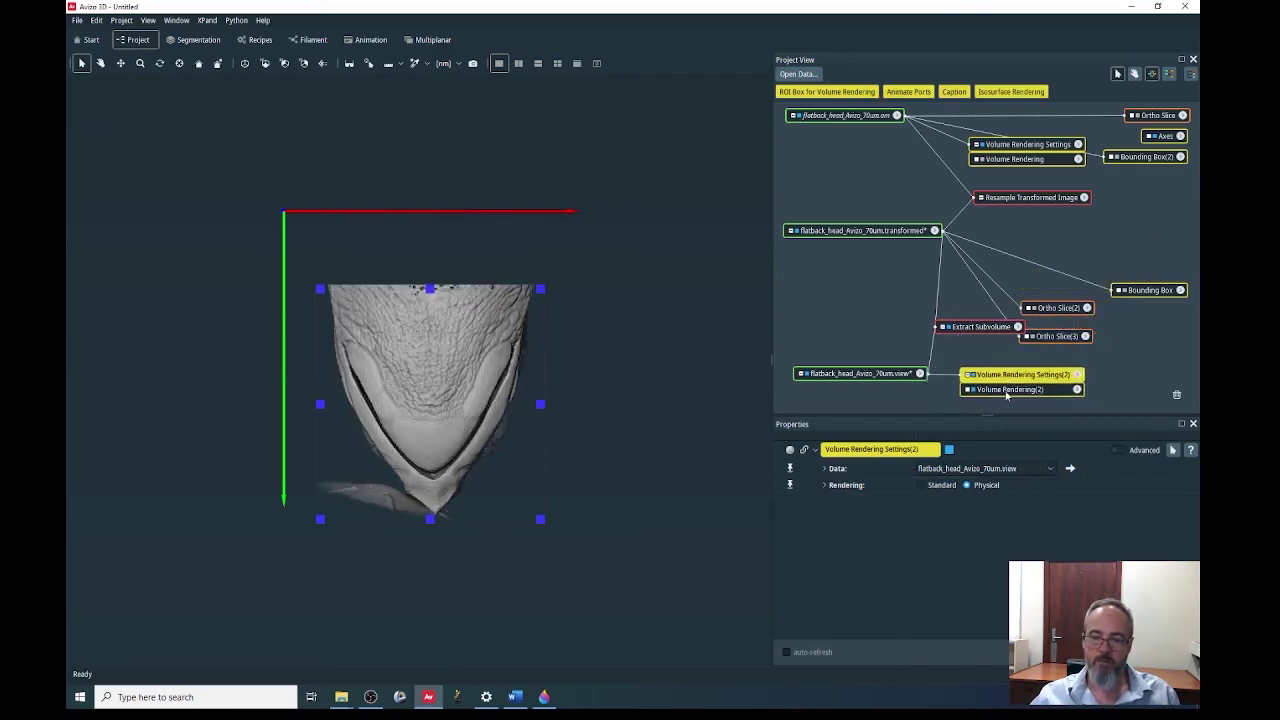
left_click(1006, 391)
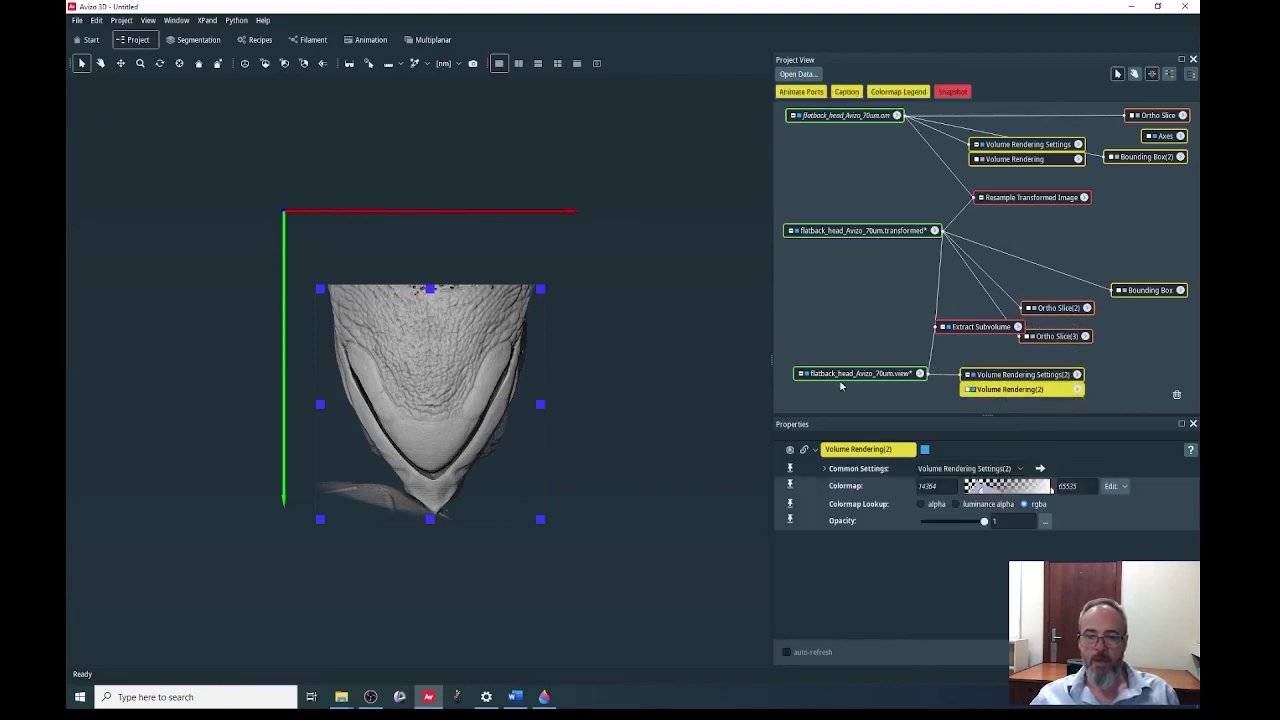
Delete the Extract Subvolume module from the project graph and switch the viewer to navigation mode
left_click(977, 328)
key("Delete")
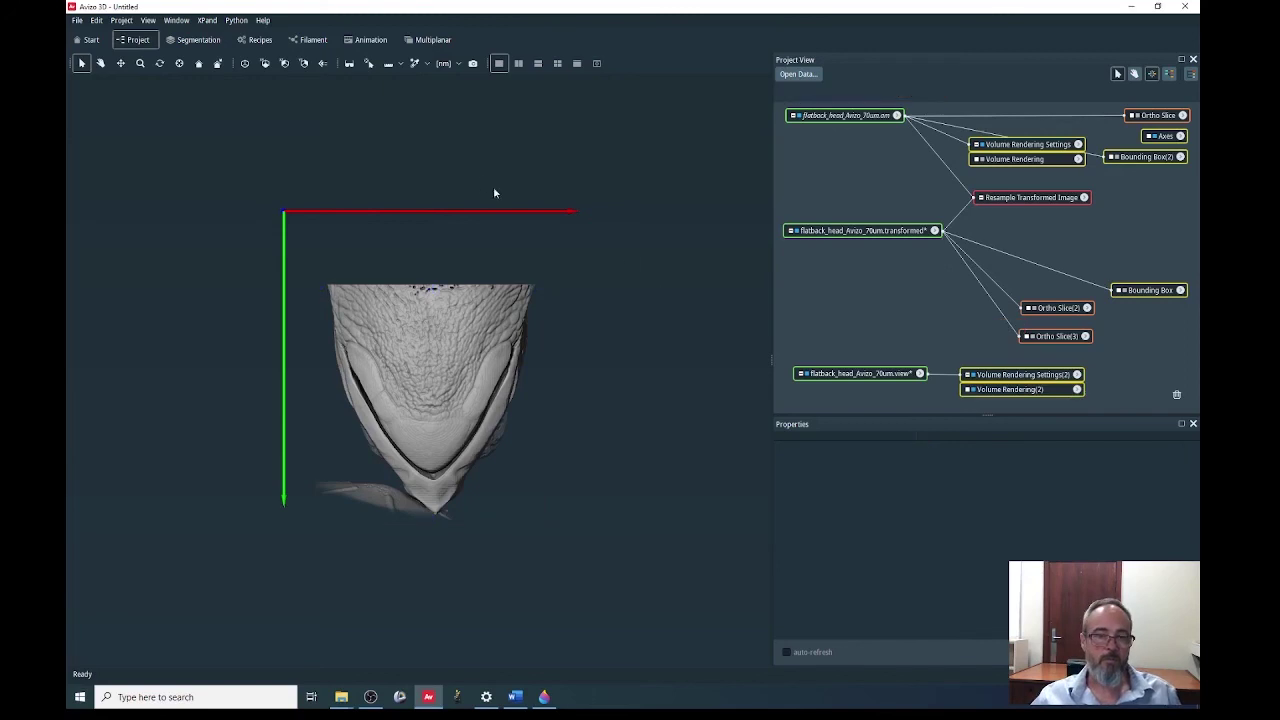
key("Escape")
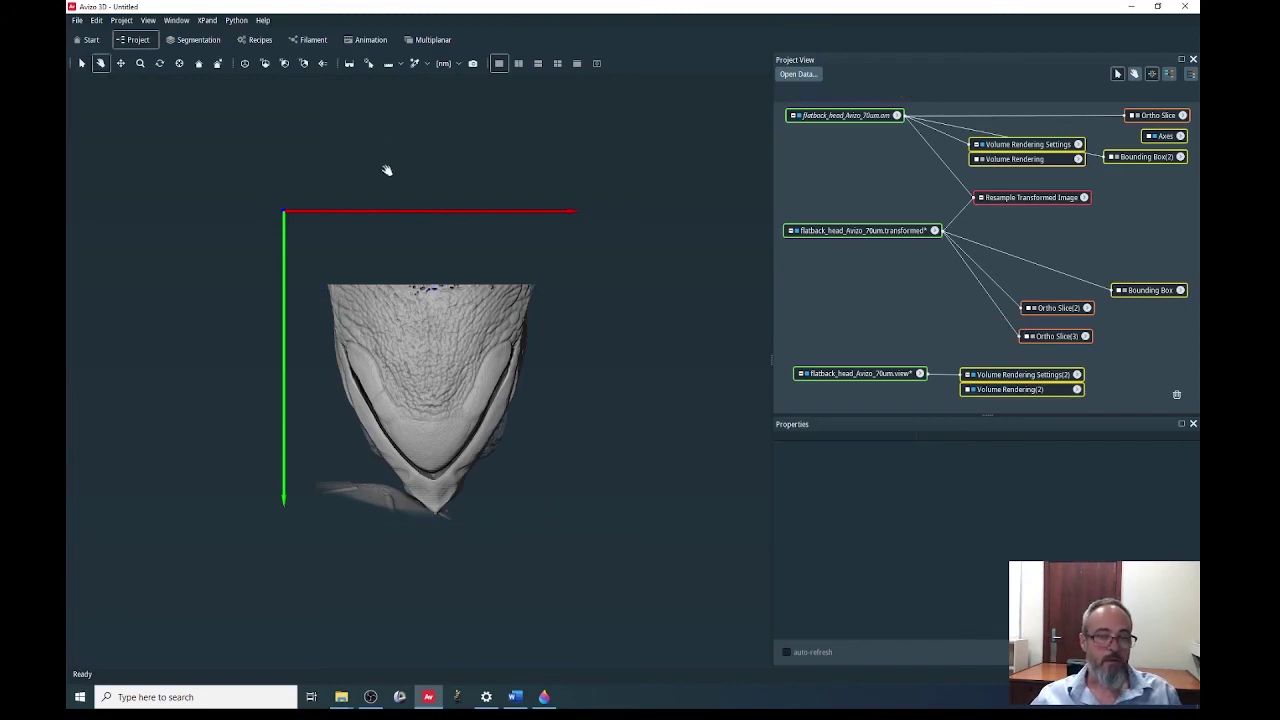
Examine the cropped head rendering from the cut neck end, along the standard axis views and at an oblique angle
left_click_drag(386, 177, 388, 250)
left_click_drag(419, 417, 277, 357)
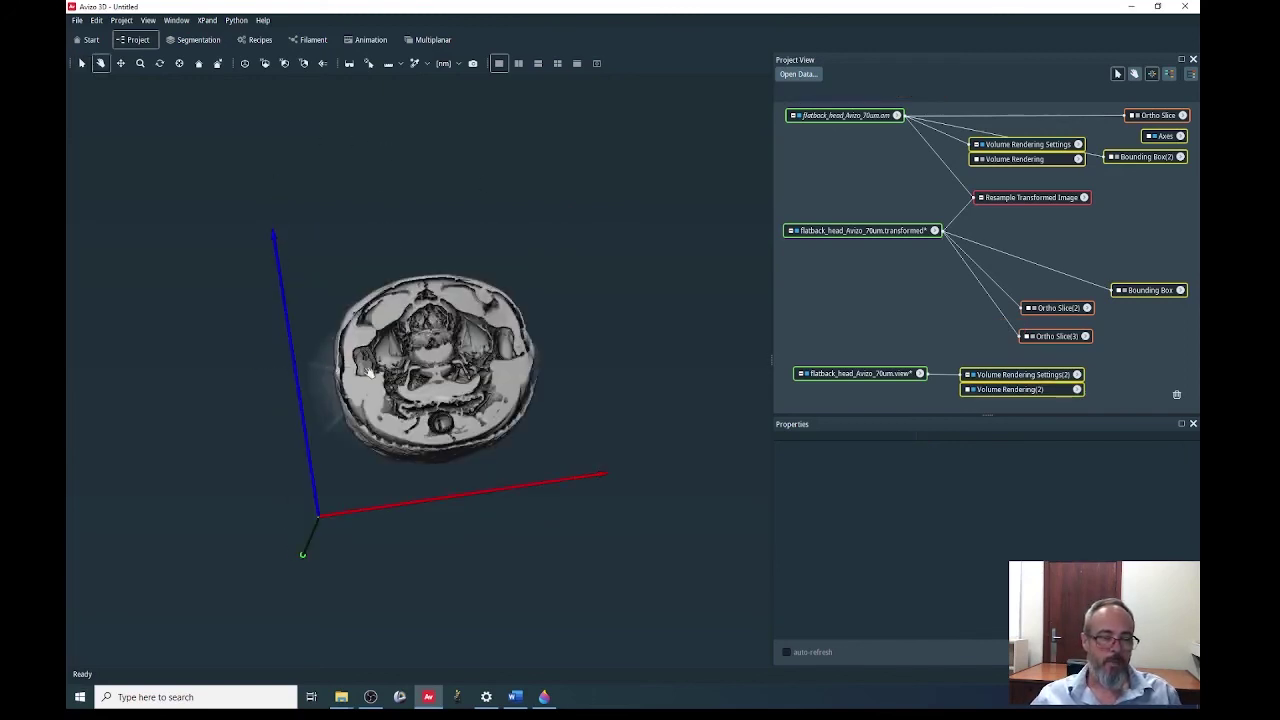
left_click_drag(591, 351, 451, 349)
left_click(266, 64)
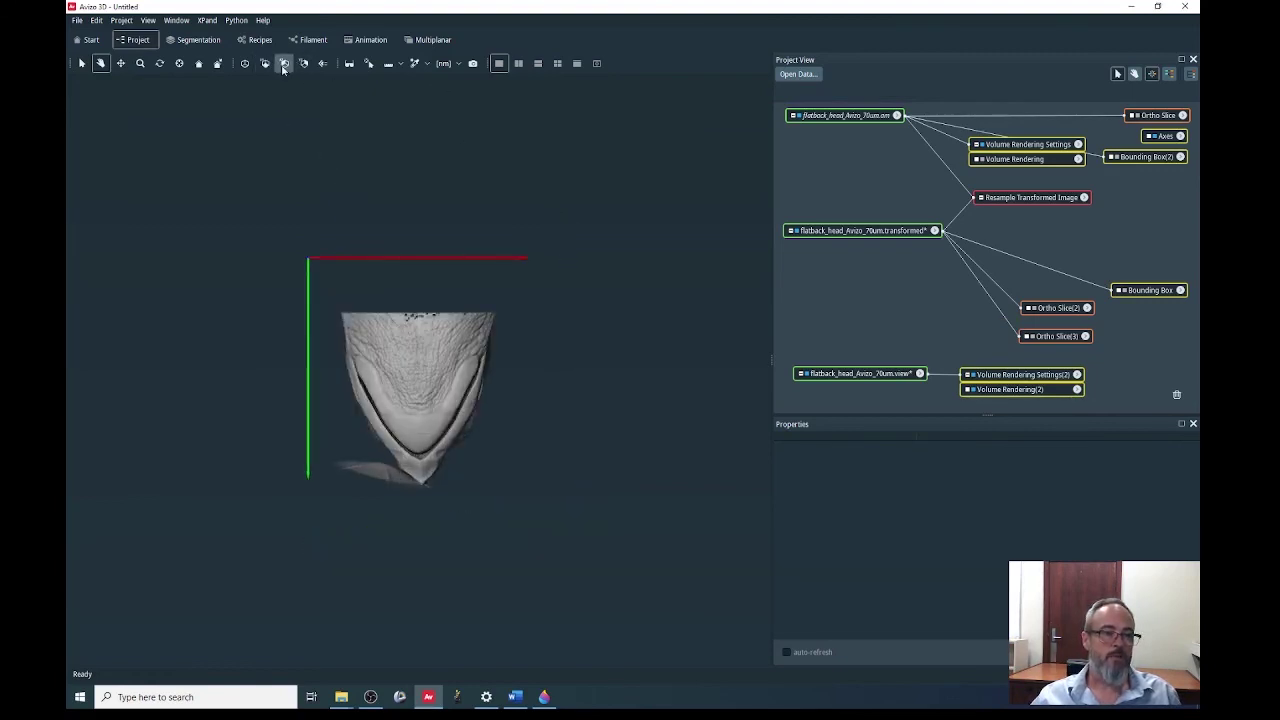
left_click(284, 63)
left_click(304, 63)
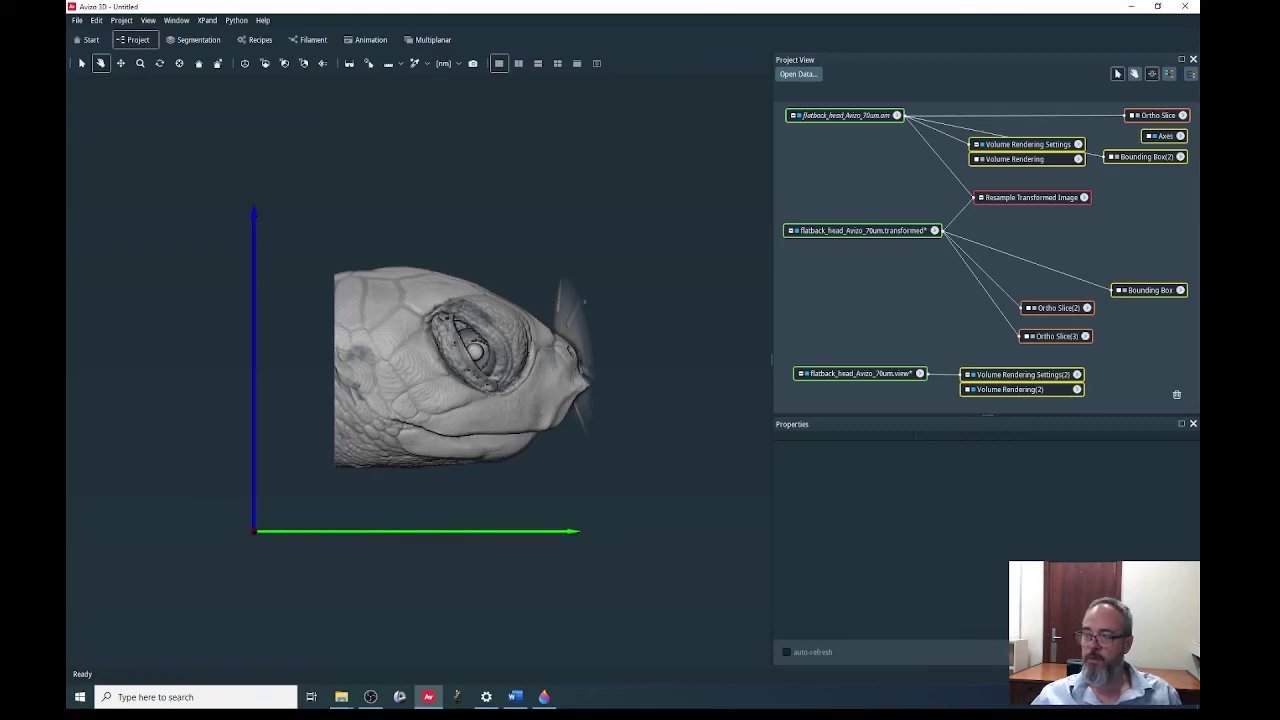
left_click_drag(610, 369, 400, 280)
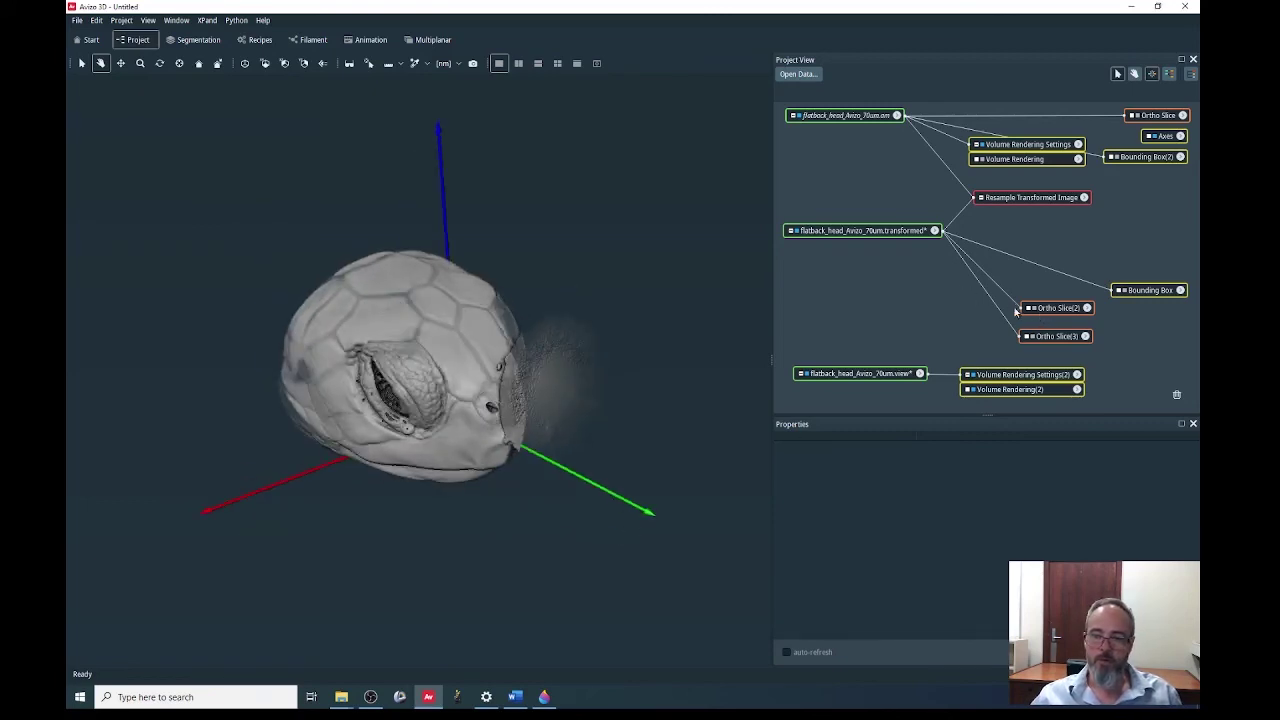
Reconnect Ortho Slice(3) and Ortho Slice(2) to the extracted subvolume and display both slices
left_click_drag(920, 373, 1024, 336)
left_click_drag(921, 375, 1024, 308)
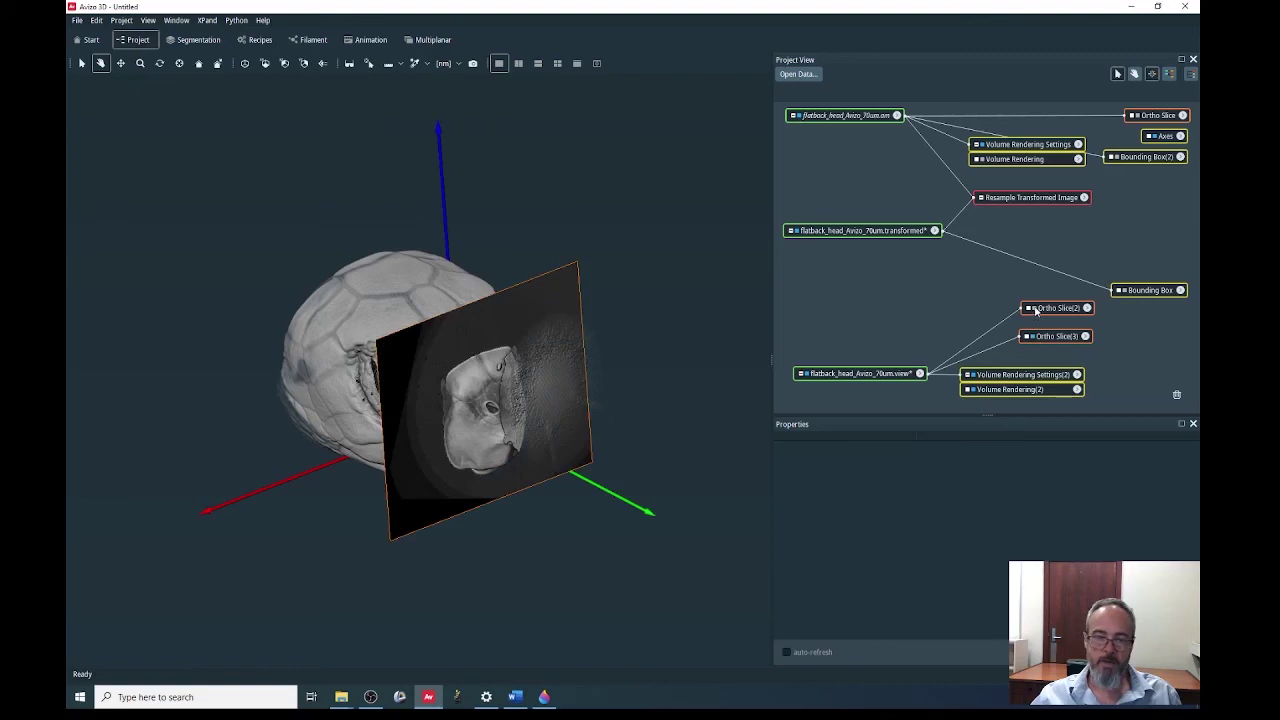
left_click(1031, 308)
Move the xy ortho slice down through the head's eyes and set the xz ortho slice to slice 95
left_click(1053, 310)
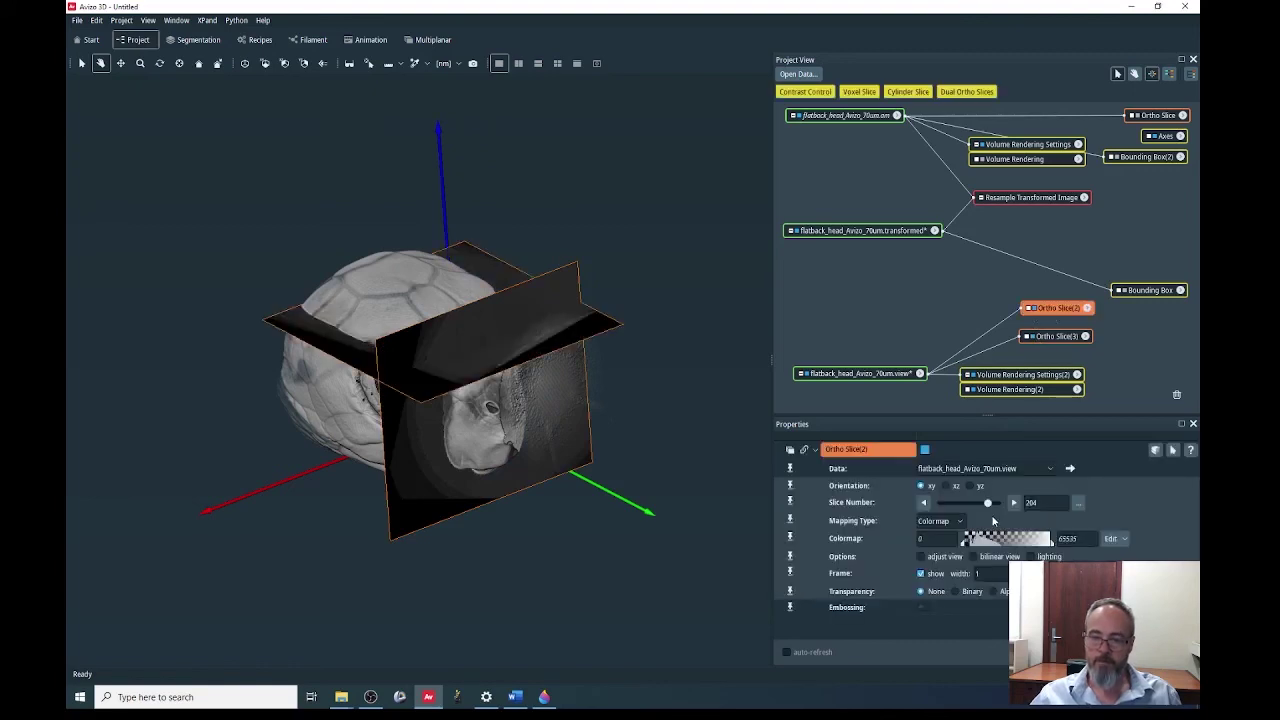
left_click_drag(988, 505, 968, 512)
left_click(1057, 336)
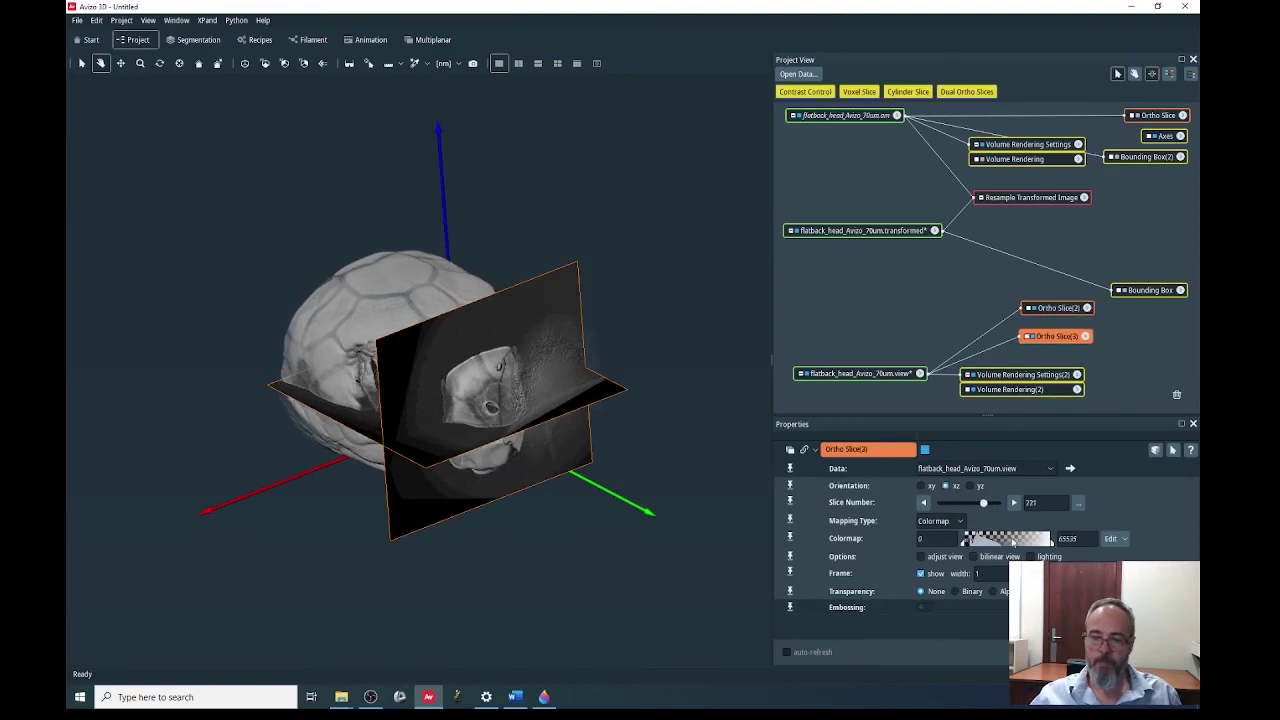
left_click_drag(986, 506, 961, 510)
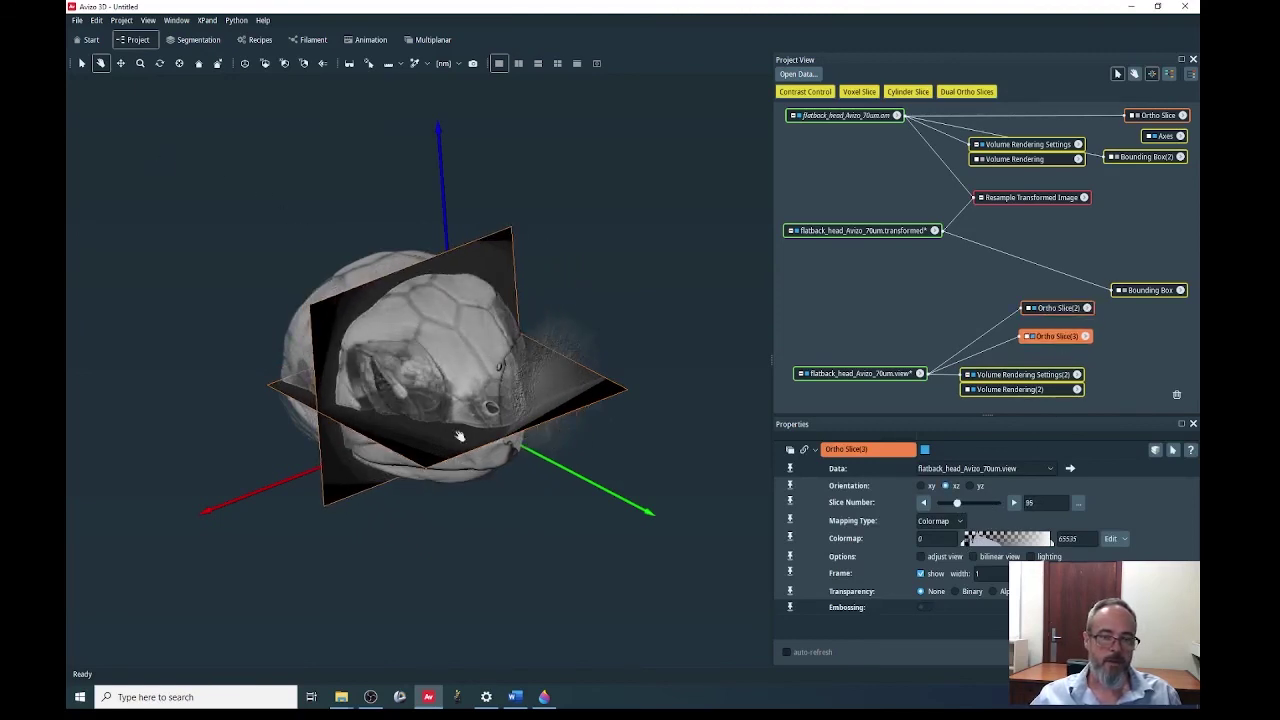
left_click_drag(449, 449, 441, 476)
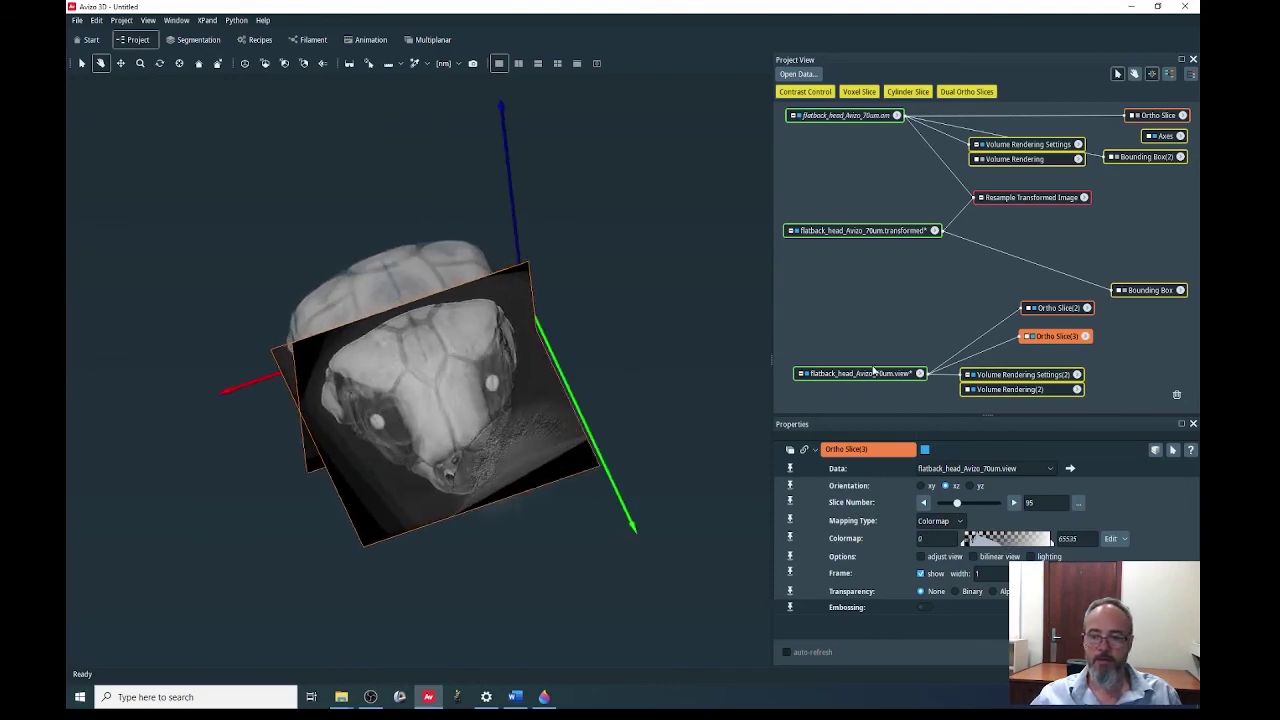
Add a third ortho slice to the extracted subvolume with yz orientation and check its alignment from the front and above
left_click(876, 374)
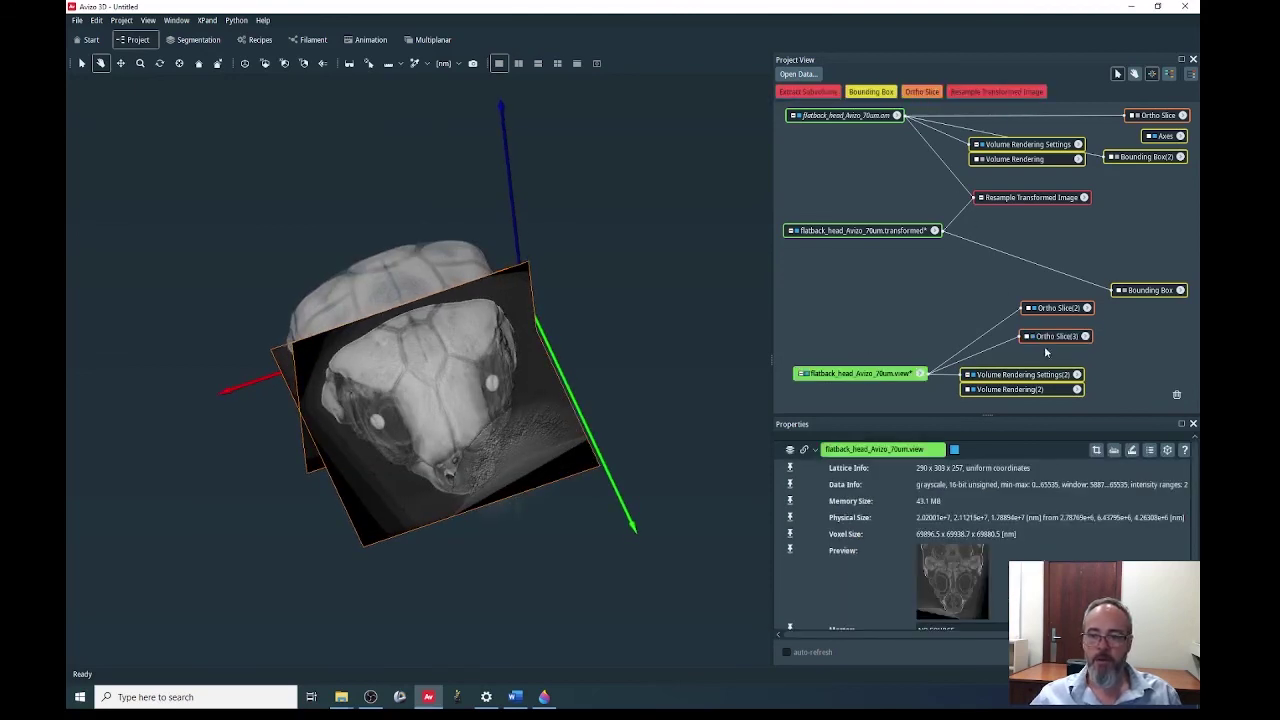
left_click_drag(1146, 374, 1052, 360)
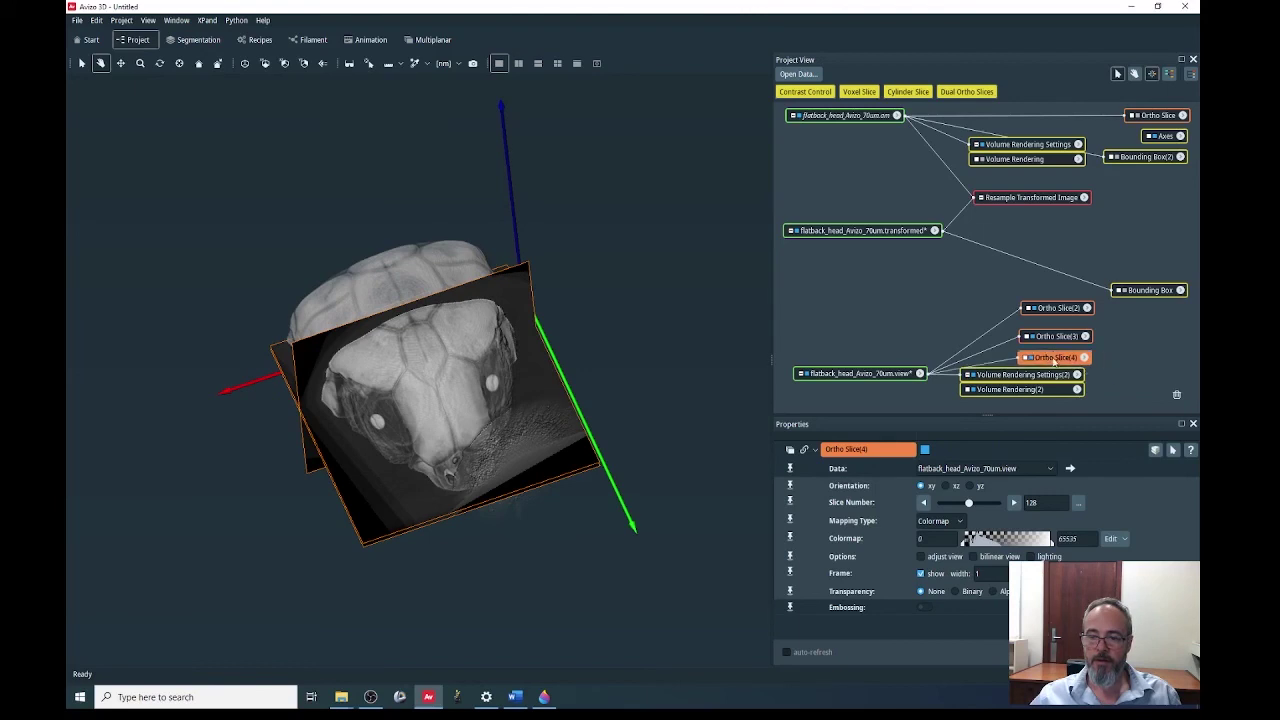
left_click(976, 486)
left_click_drag(490, 441, 548, 420)
left_click_drag(220, 388, 430, 370)
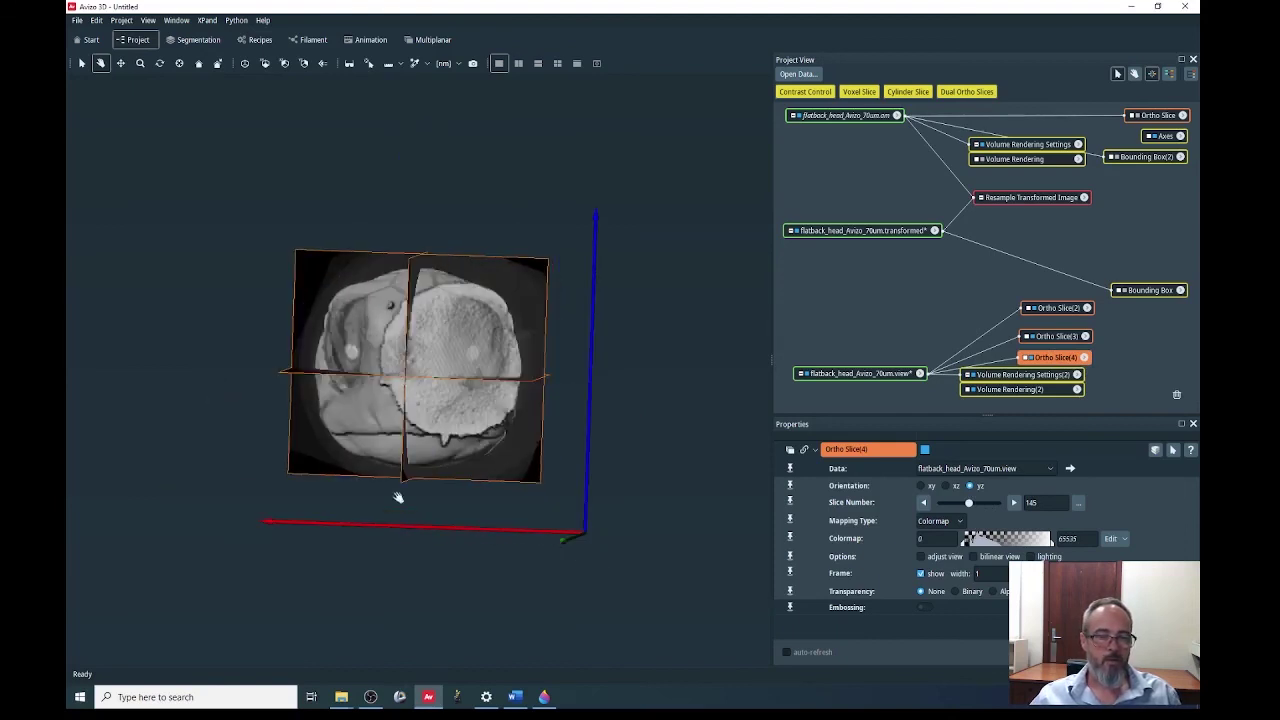
left_click_drag(398, 510, 450, 400)
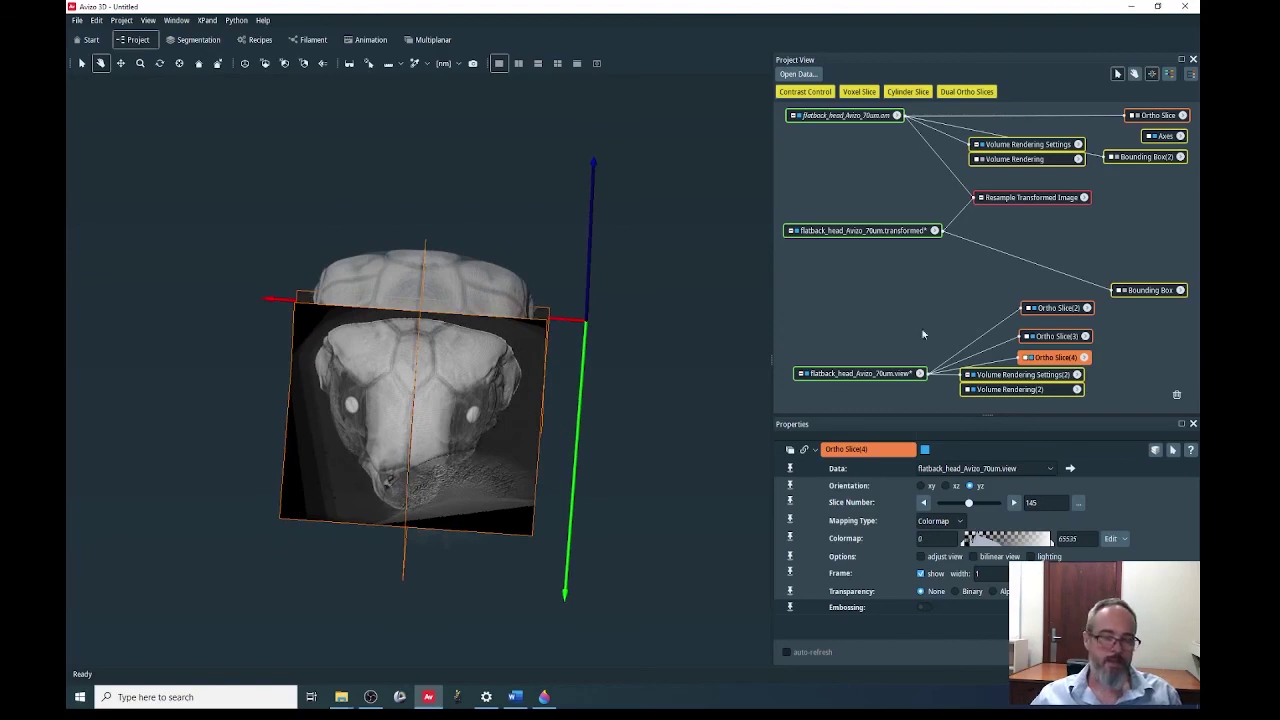